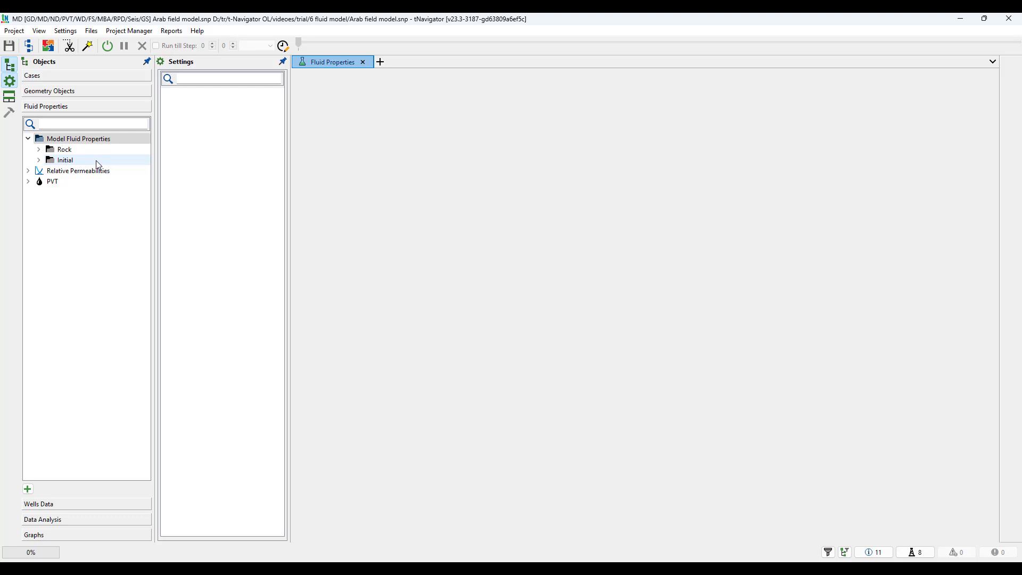
- Examine the Rock compressibility table and the Initial folder under Model Fluid Properties
click(39, 149)
click(55, 160)
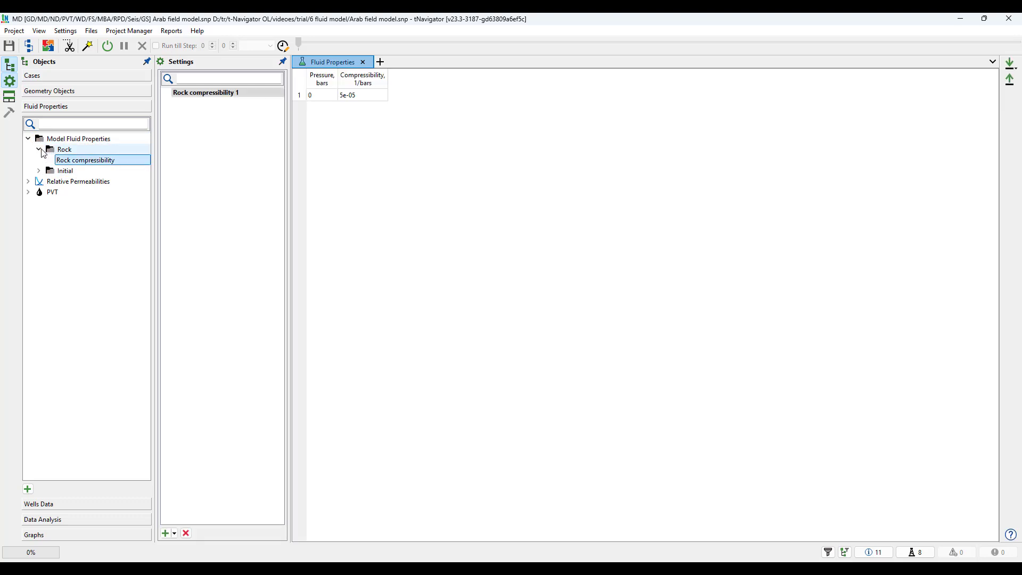
click(50, 150)
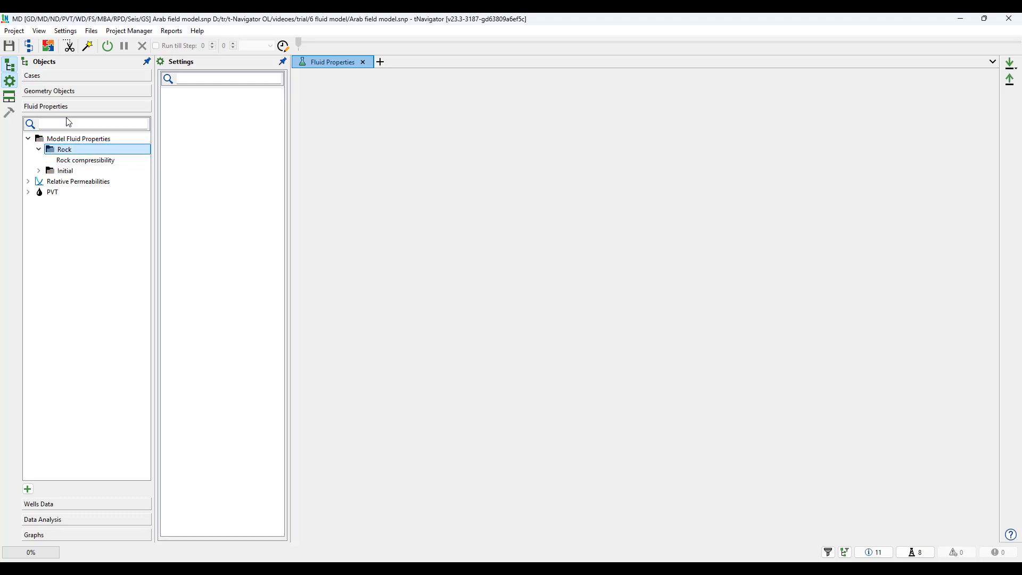
click(38, 149)
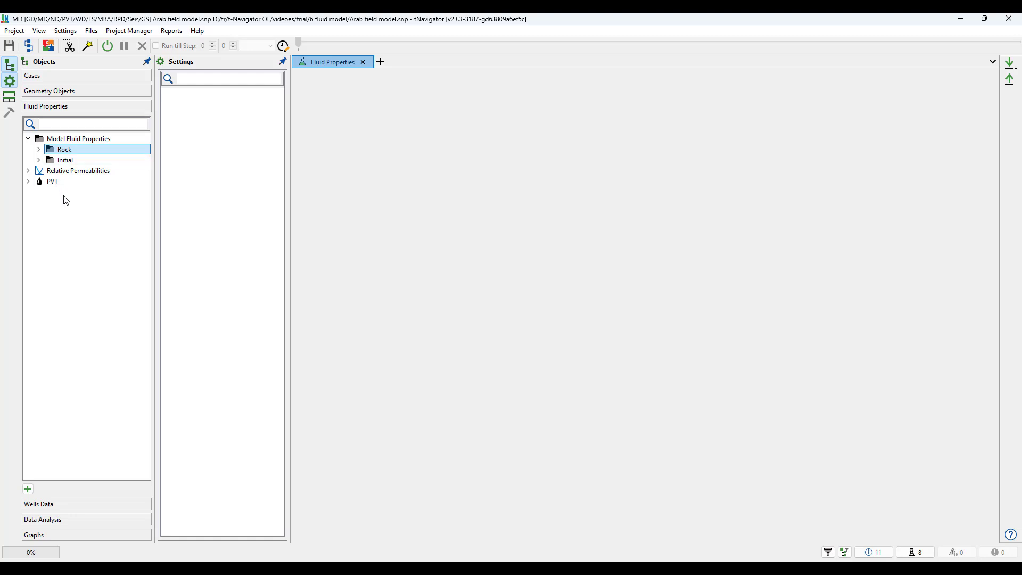
click(60, 162)
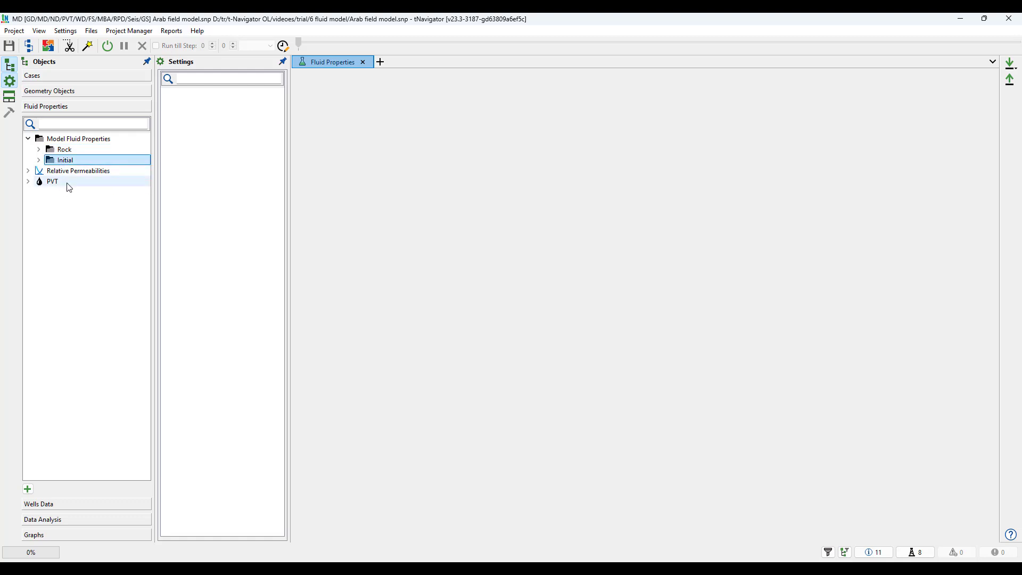
mouse_move(69, 187)
mouse_move(111, 190)
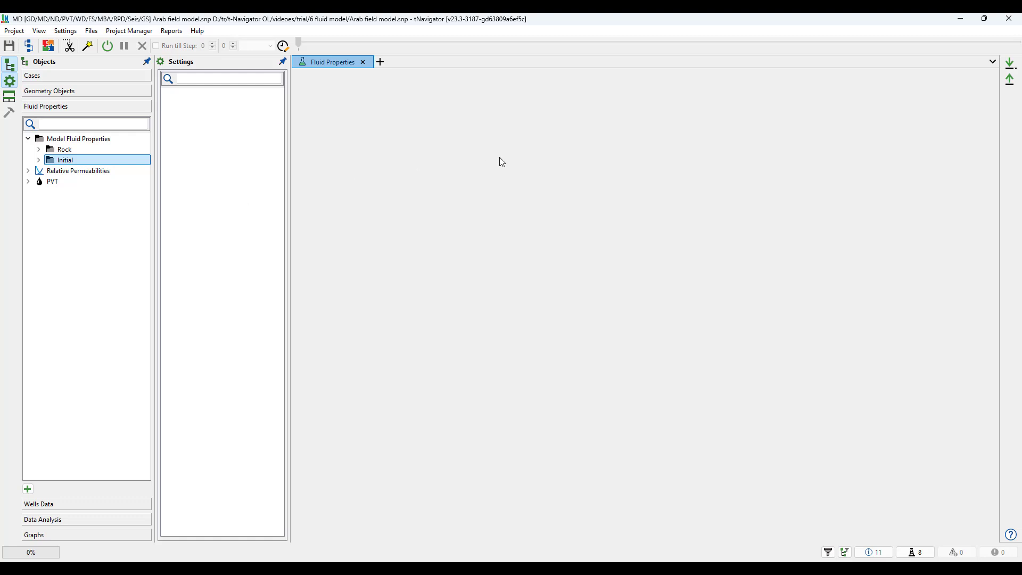
- Switch to the tNavigator start window to look over the available designer modules, and return to the model project
click(56, 181)
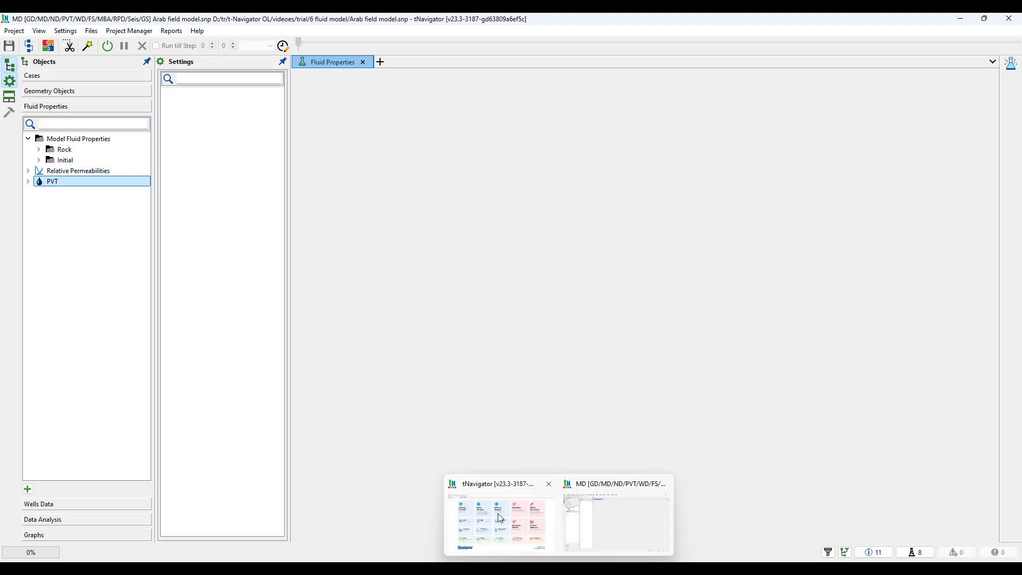
click(500, 515)
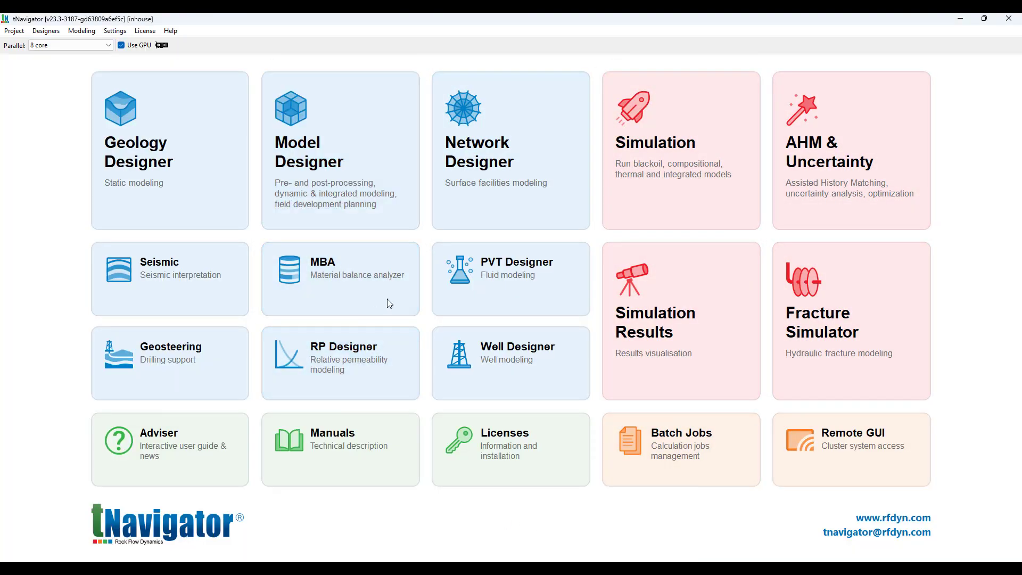
mouse_move(344, 190)
click(961, 19)
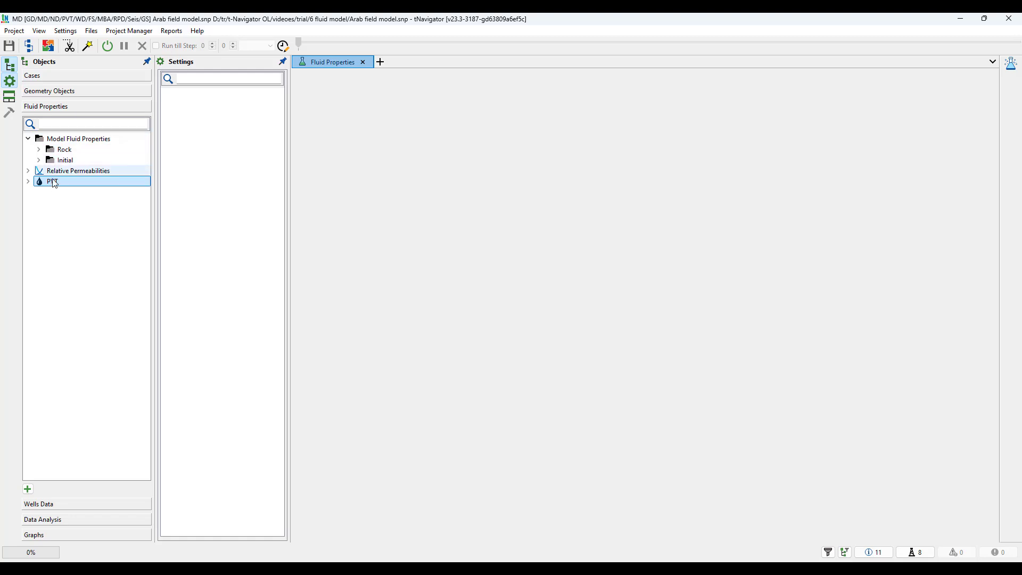
- Display the water PVT data of Variant 1 in the Blackoil fluid model
click(27, 183)
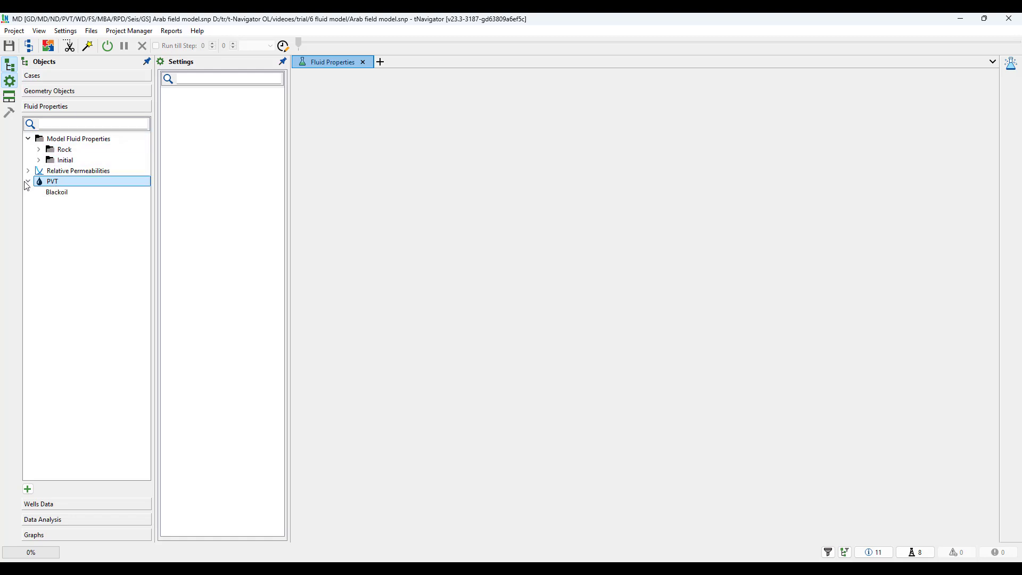
click(56, 193)
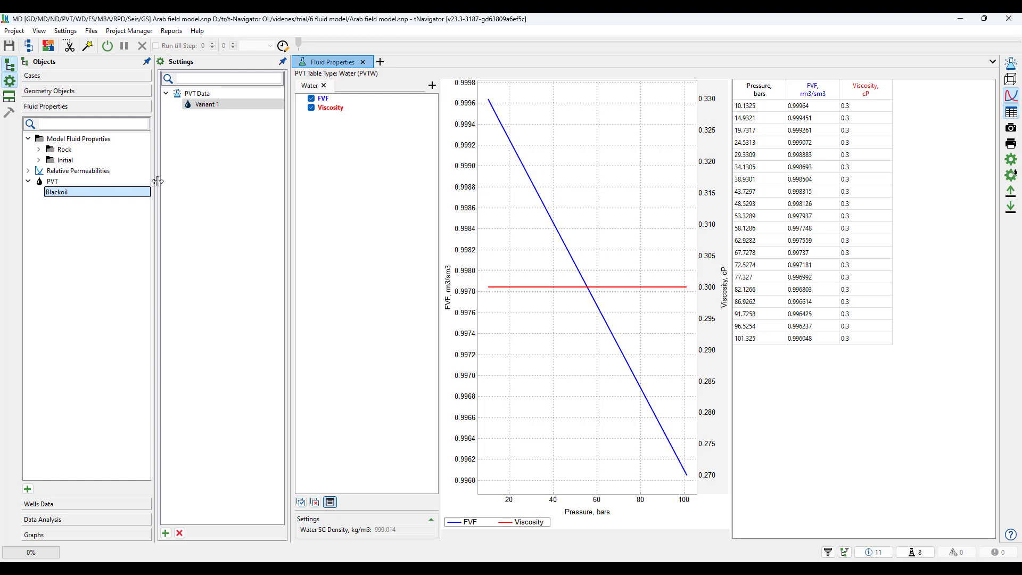
click(206, 107)
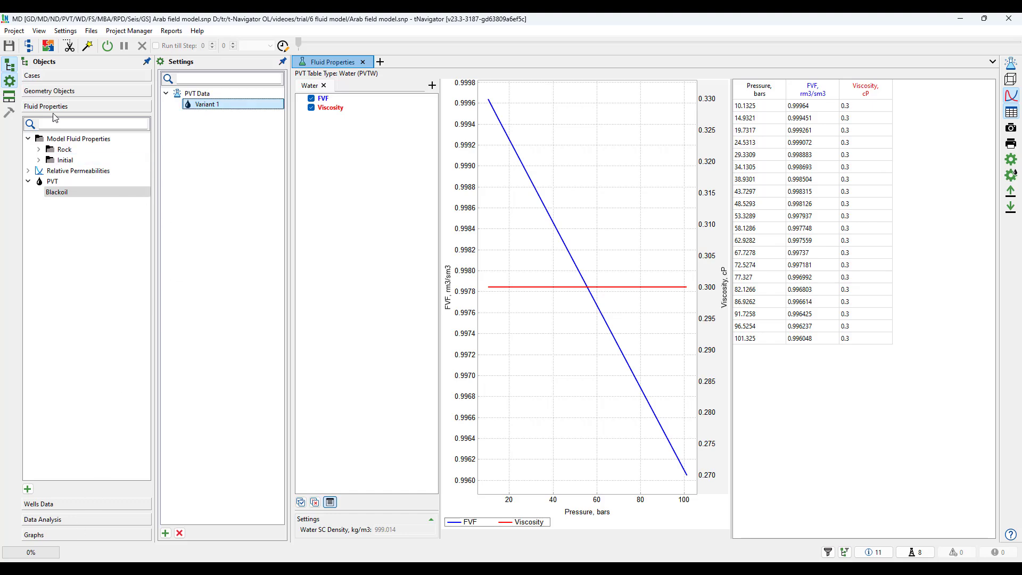
- Show the PVT_REGION property on the 3D grid and hide the GOC and OWC contacts
click(53, 92)
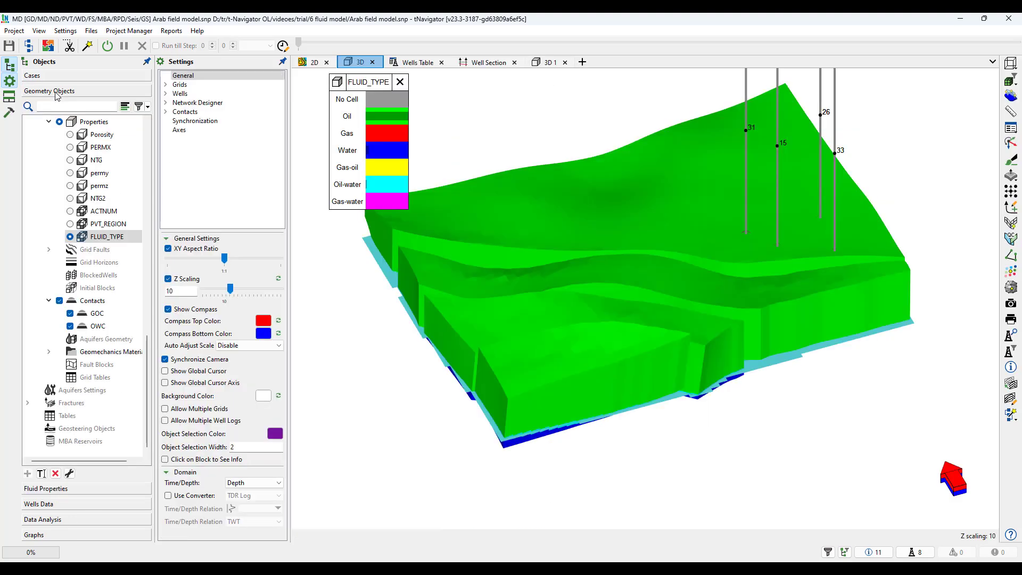
click(70, 223)
drag(619, 368, 590, 363)
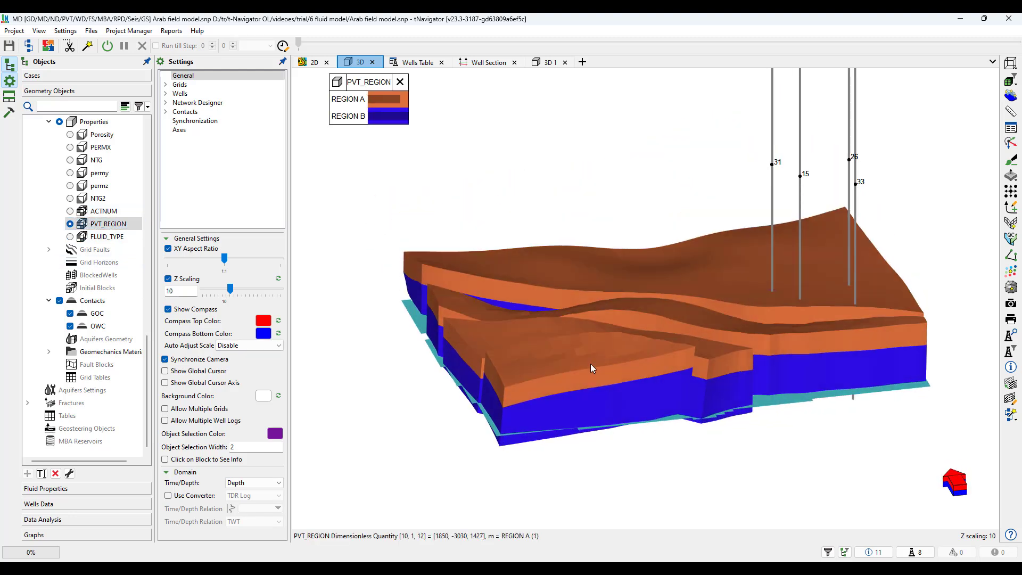
click(59, 300)
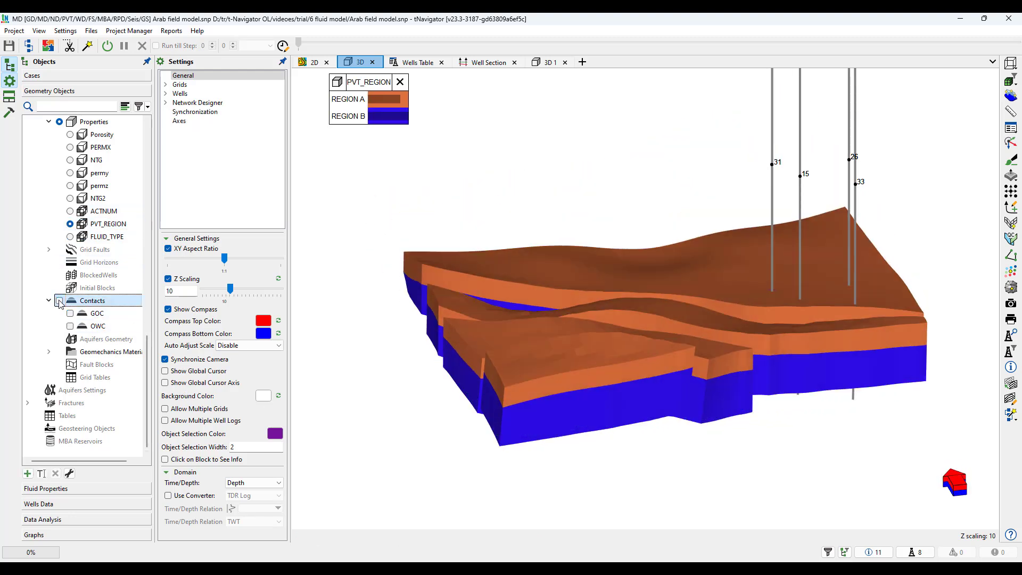
drag(666, 381, 644, 376)
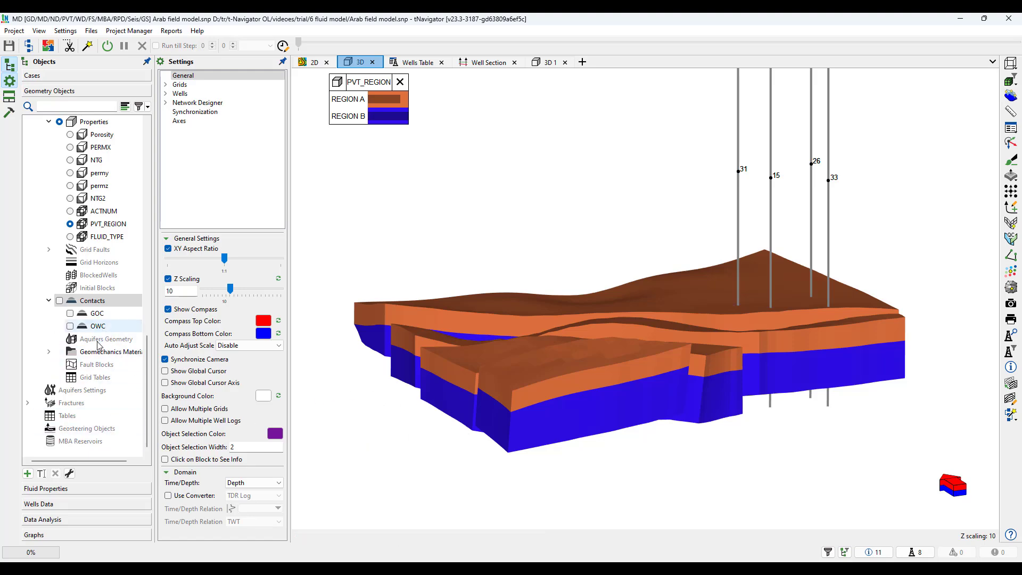
- Return to the fluid properties and display the Blackoil PVT data of Variant 1 again
click(60, 488)
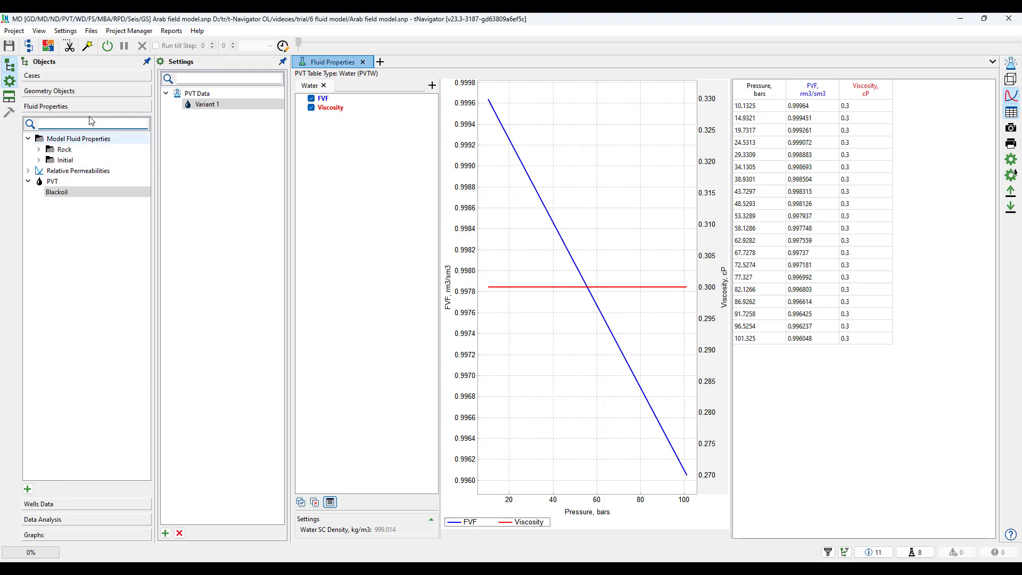
click(215, 106)
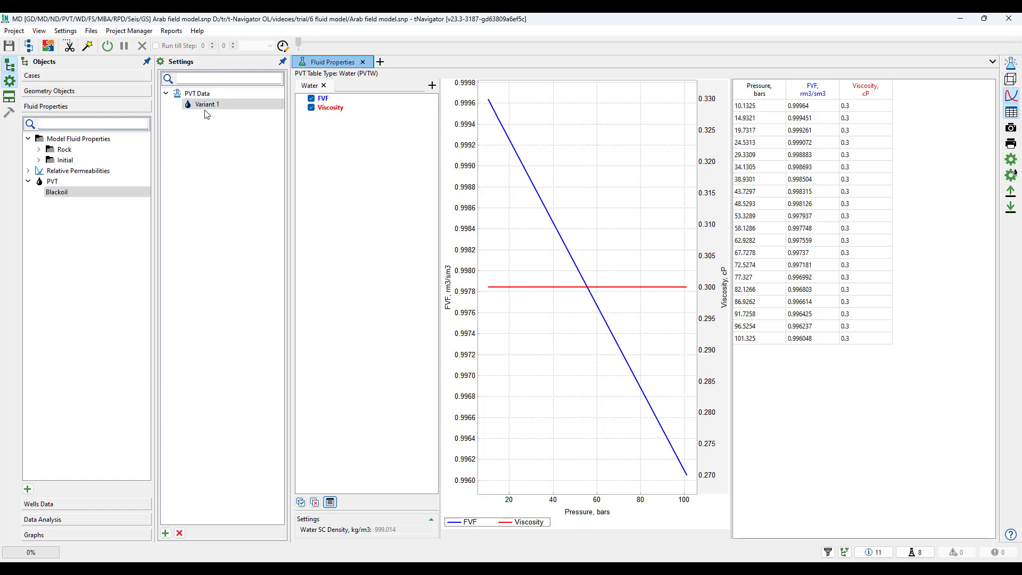
click(207, 106)
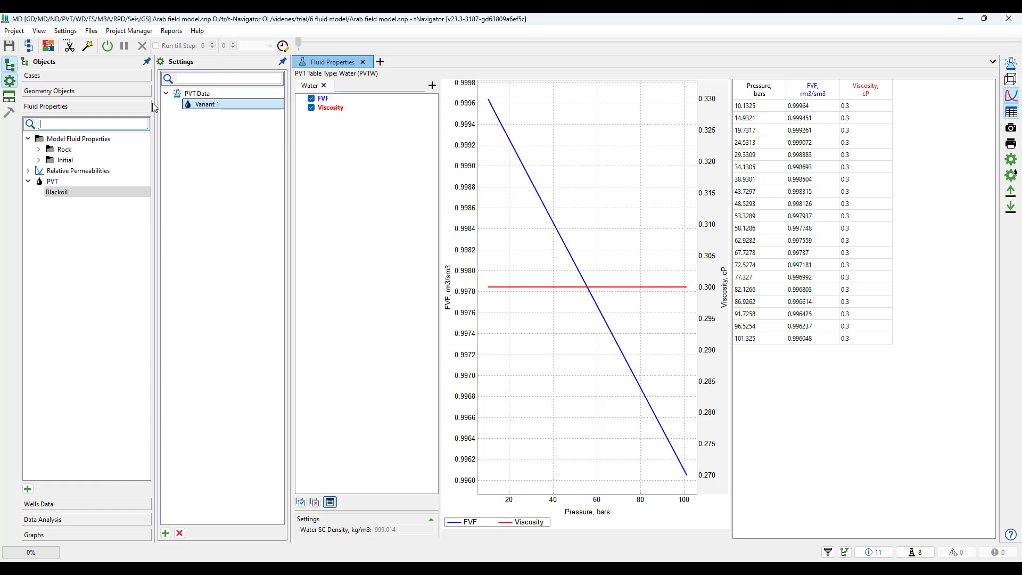
click(216, 106)
click(180, 534)
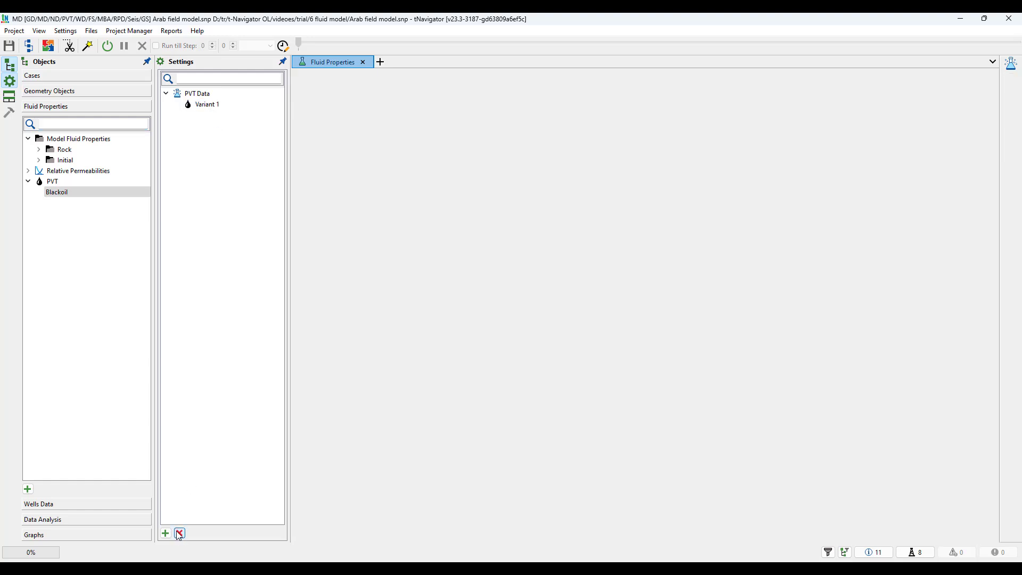
click(212, 109)
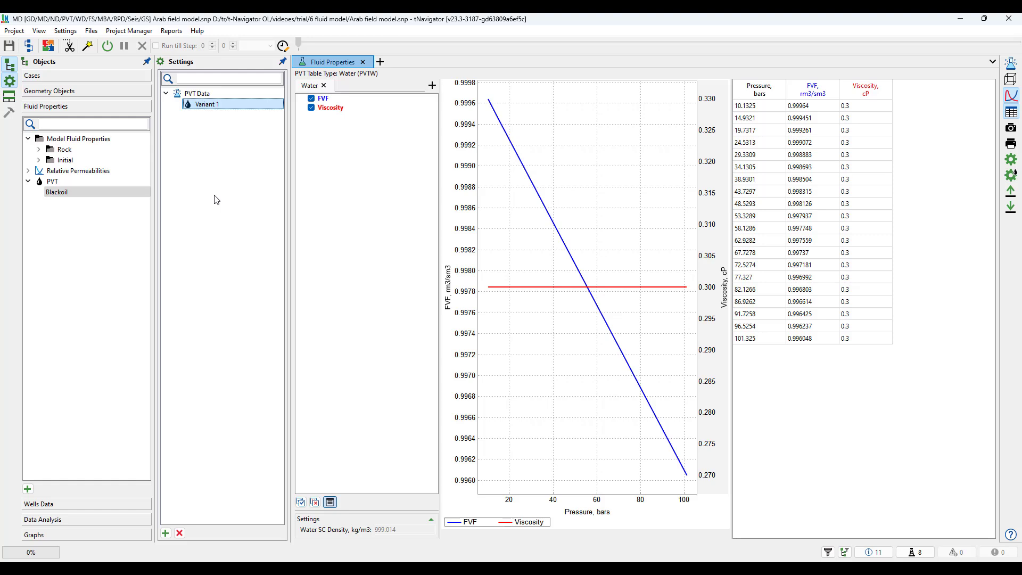
- Open the Blackoil PVT data in PVT Designer and select Variant 1 among the black oil variants
click(75, 193)
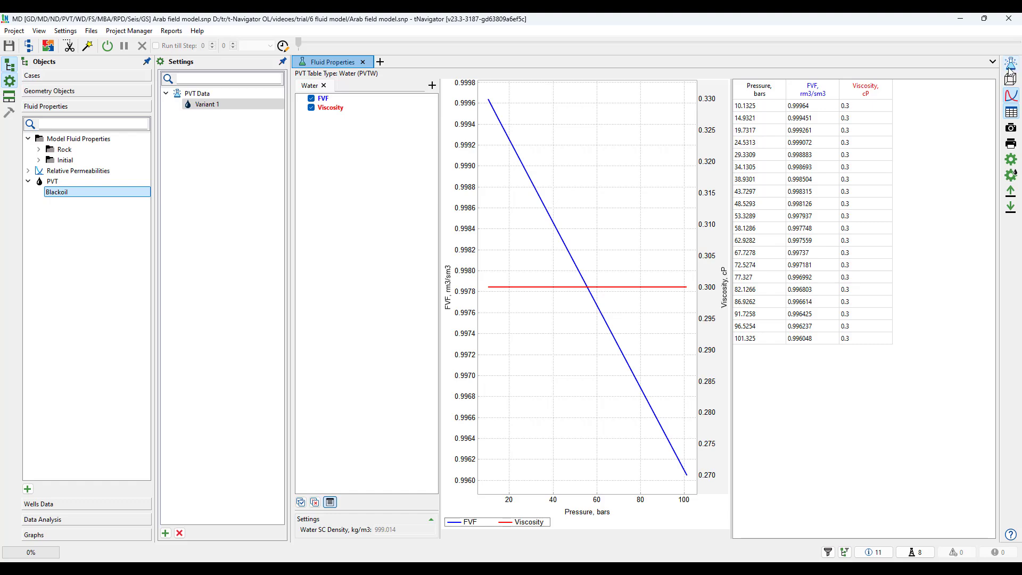
click(1011, 64)
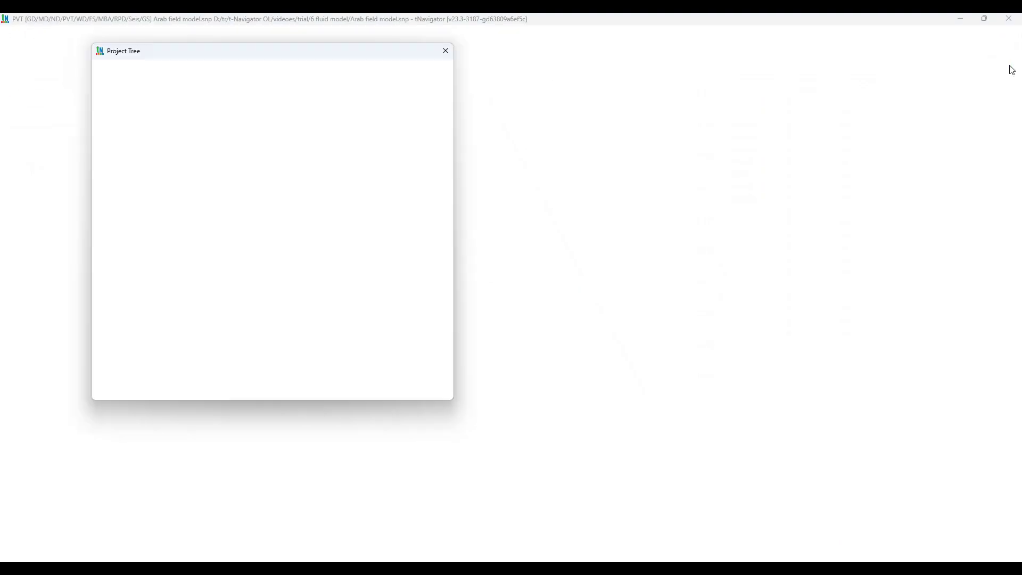
click(446, 51)
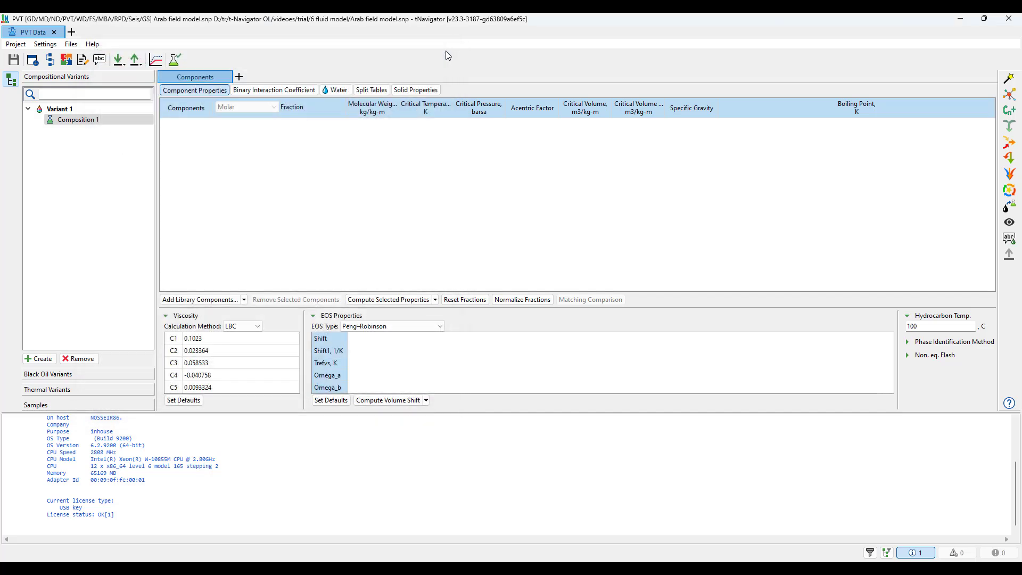
click(84, 124)
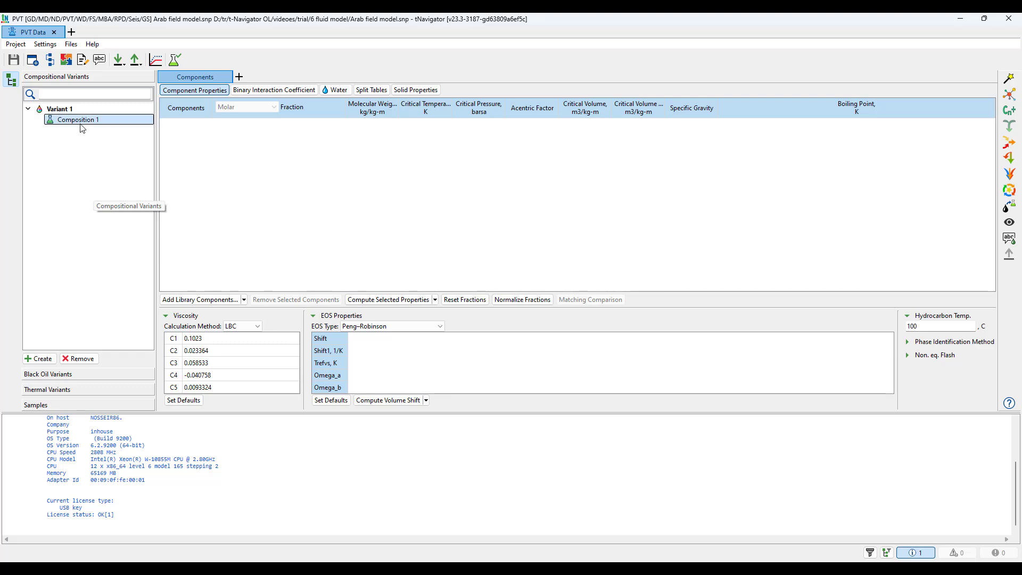
click(58, 375)
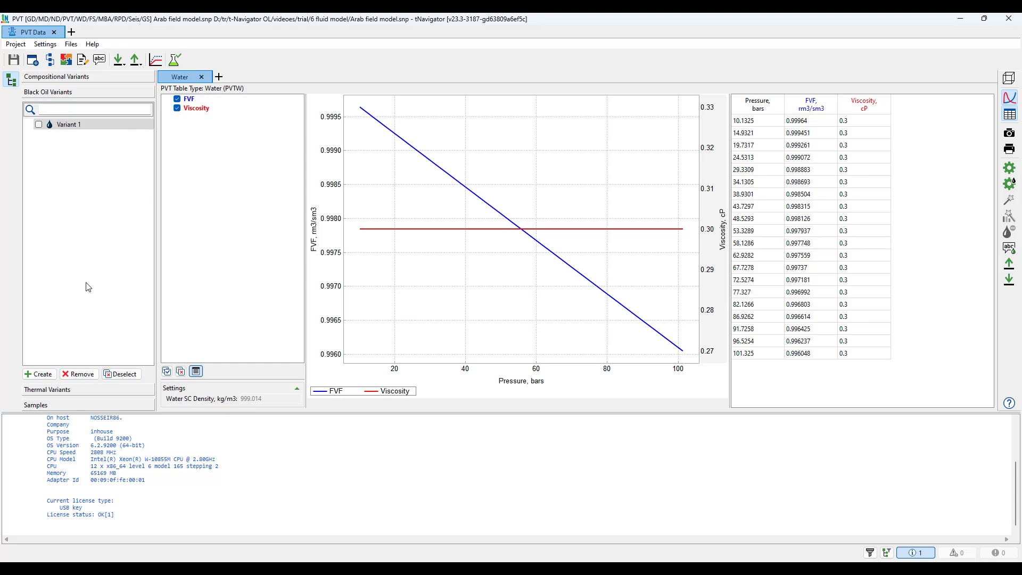
click(77, 128)
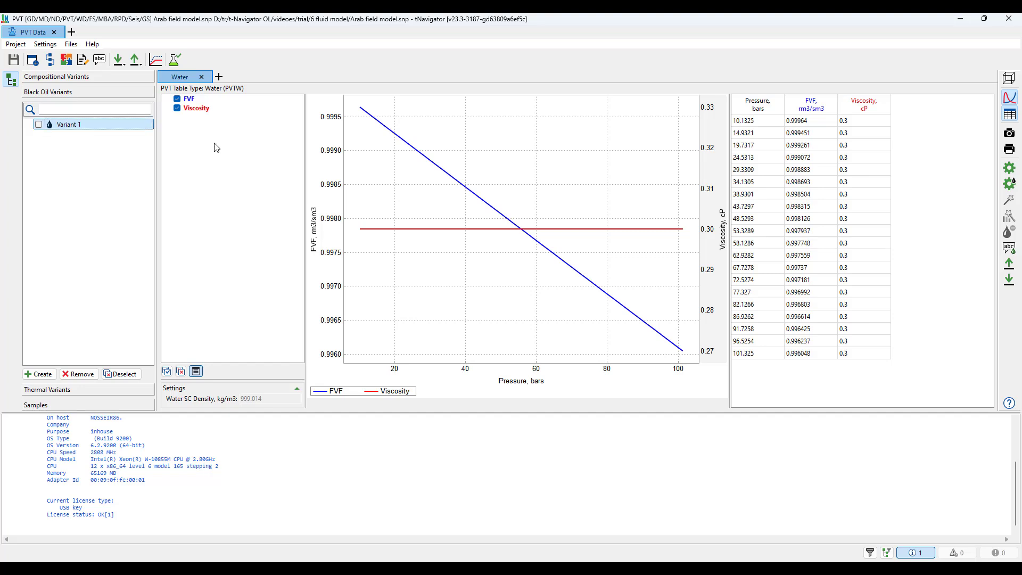
- Start adding an Oil property table to Variant 1 and examine the available Rs correlations
click(218, 78)
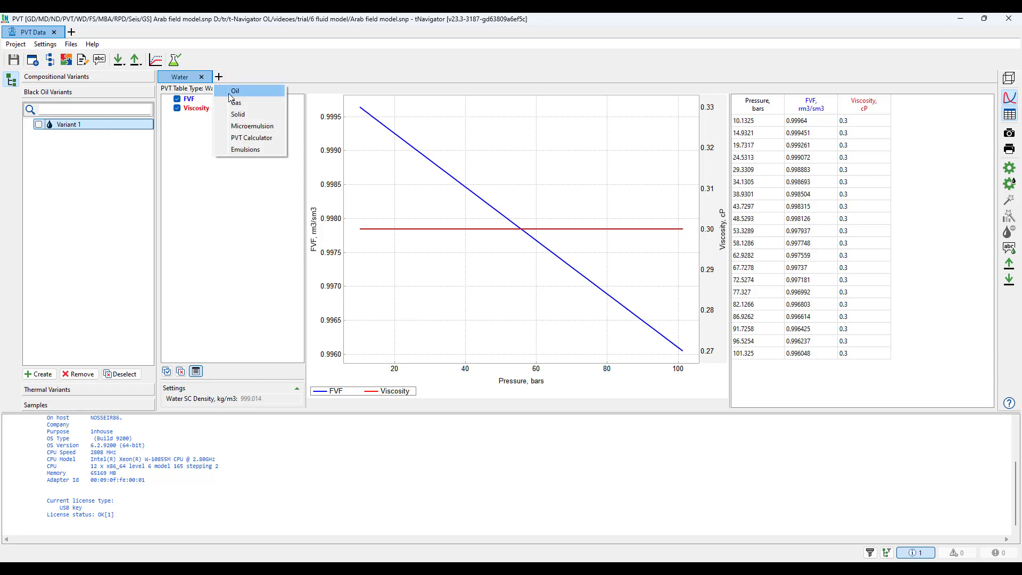
click(230, 98)
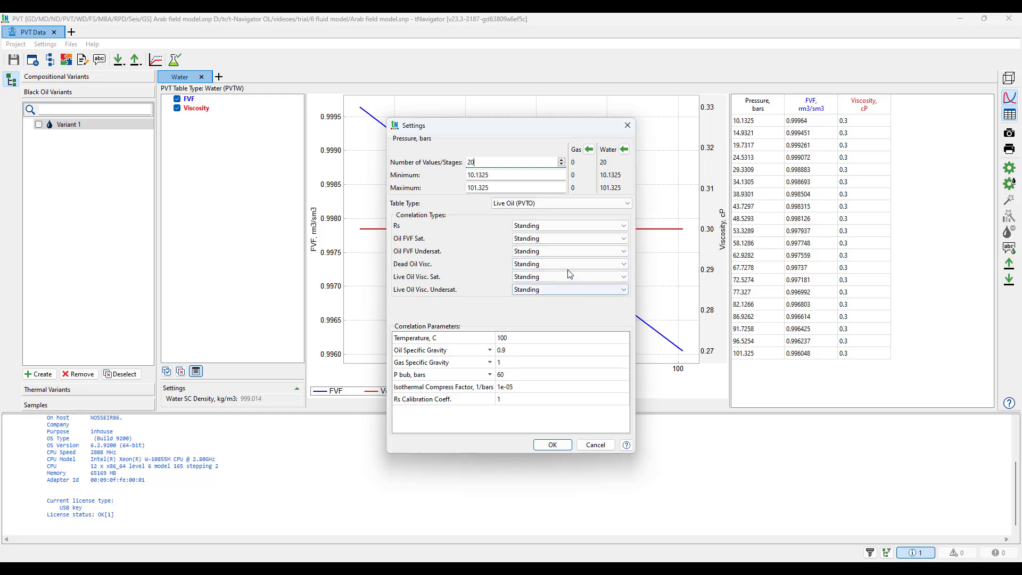
click(561, 232)
click(560, 230)
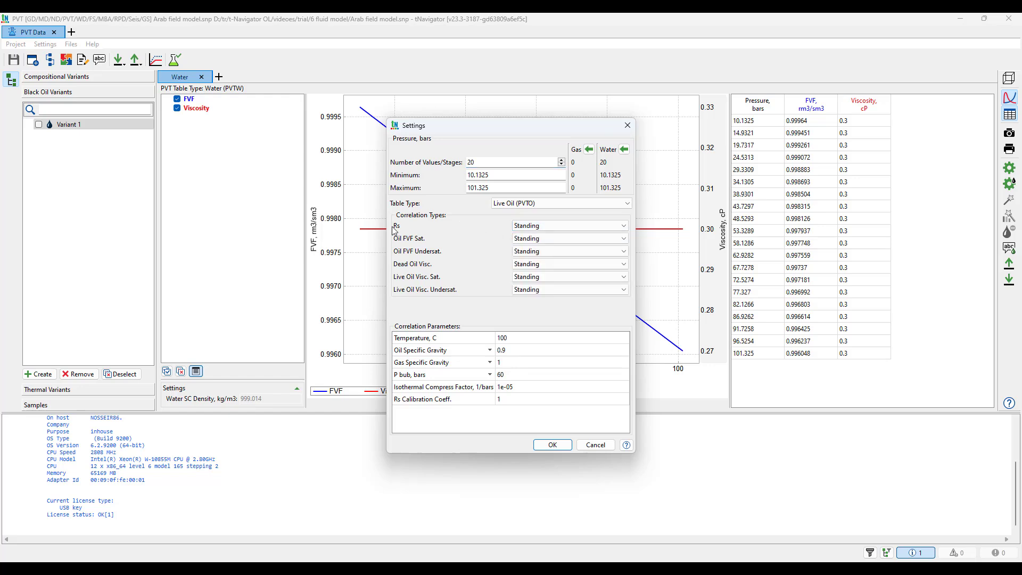
click(536, 230)
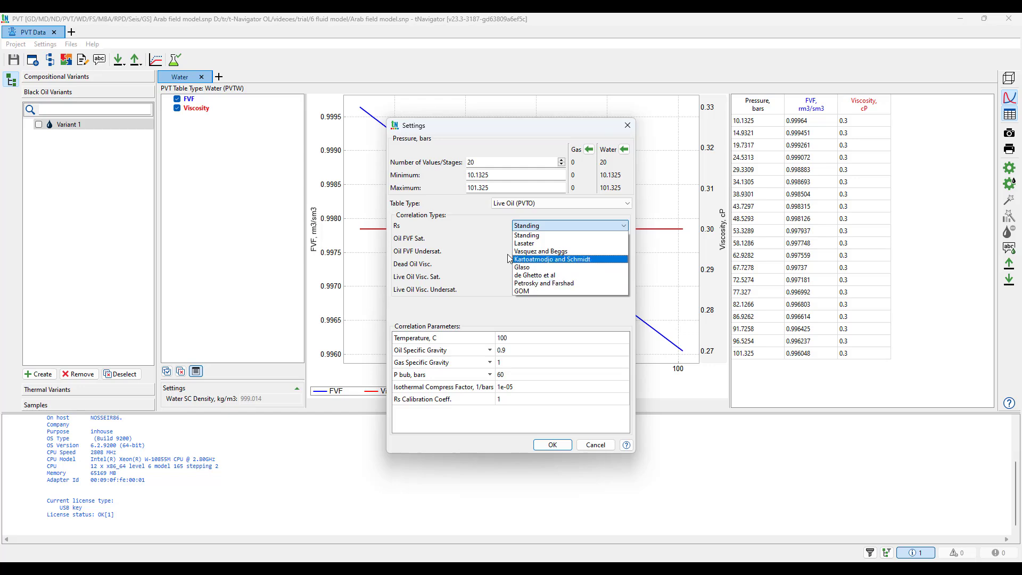
key(Escape)
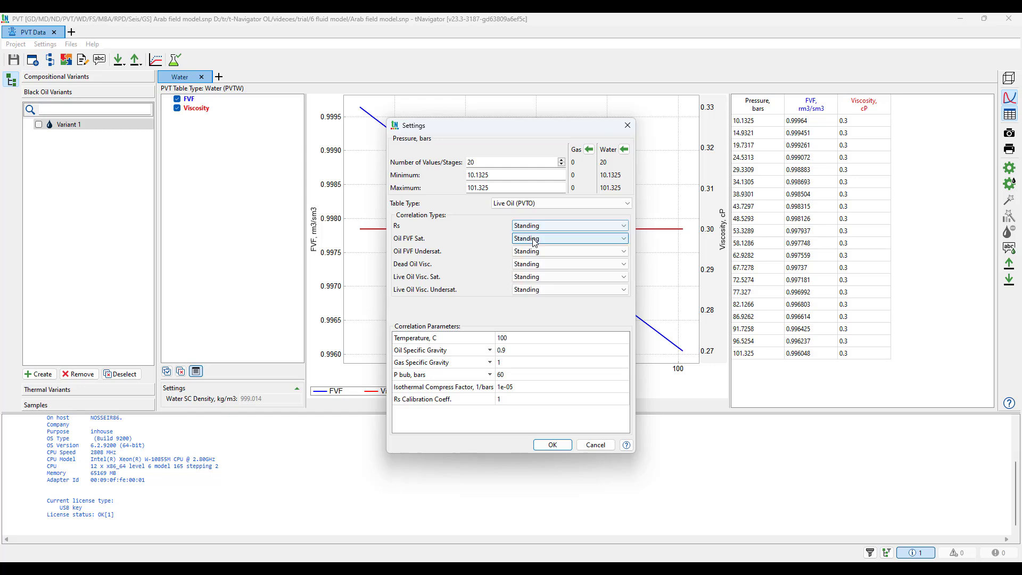
- Set the correlation for Oil FVF Sat. to Vasquez and Beggs
click(534, 241)
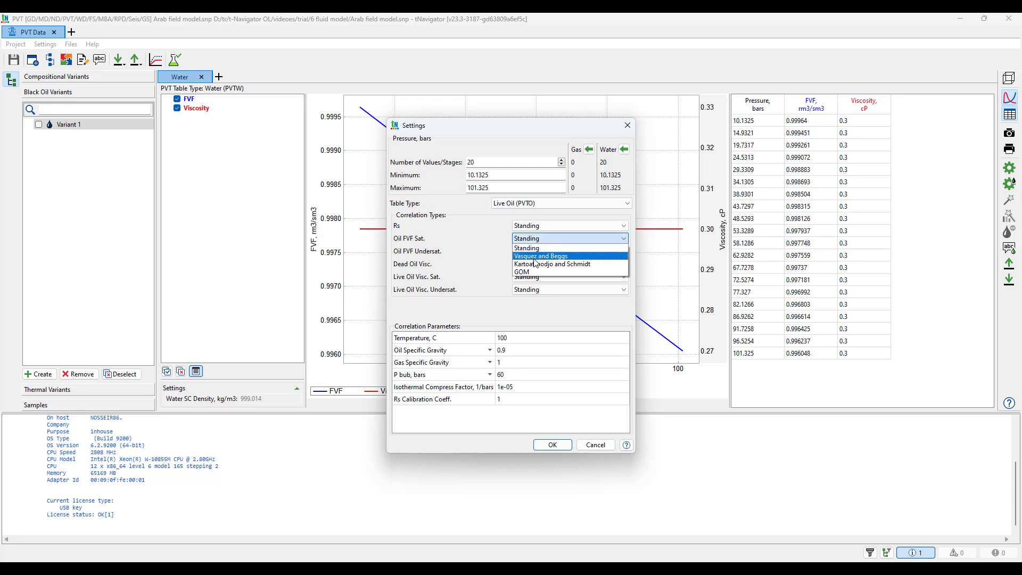
key(Escape)
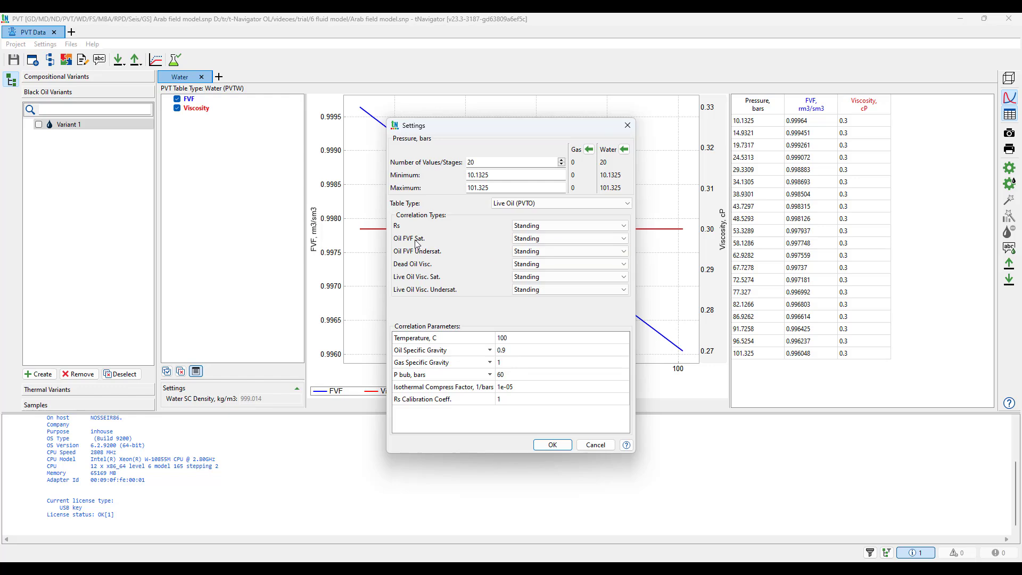
click(543, 244)
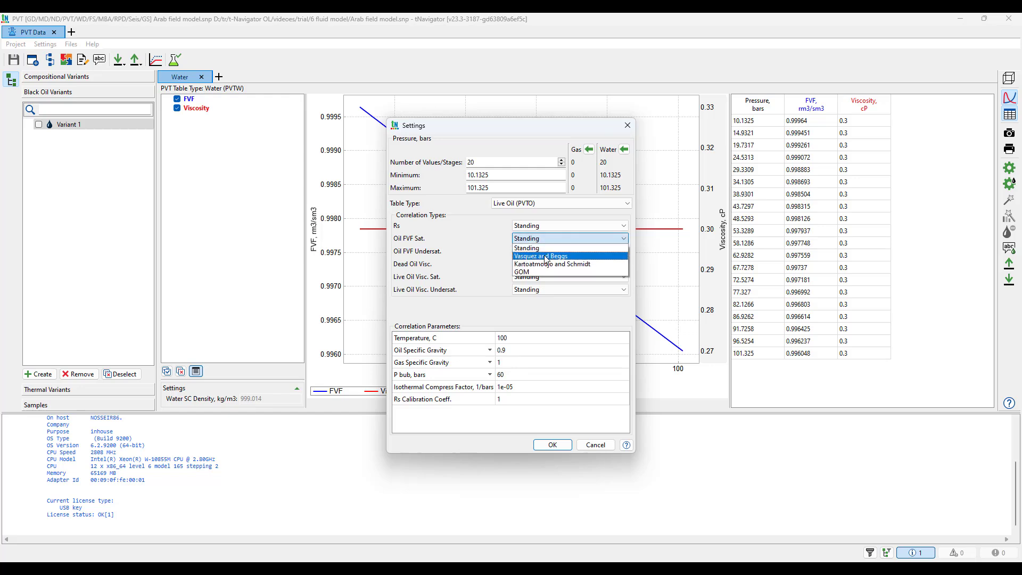
click(547, 258)
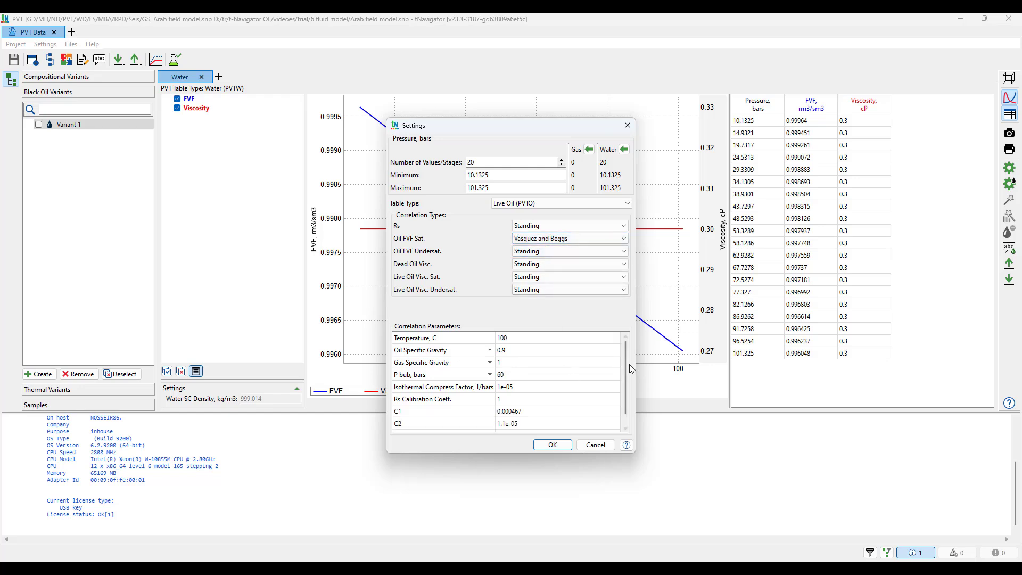
- Set the correlation for Oil FVF Sat. back to Standing and generate the Live Oil (PVTO) table for Variant 1
drag(625, 375, 624, 382)
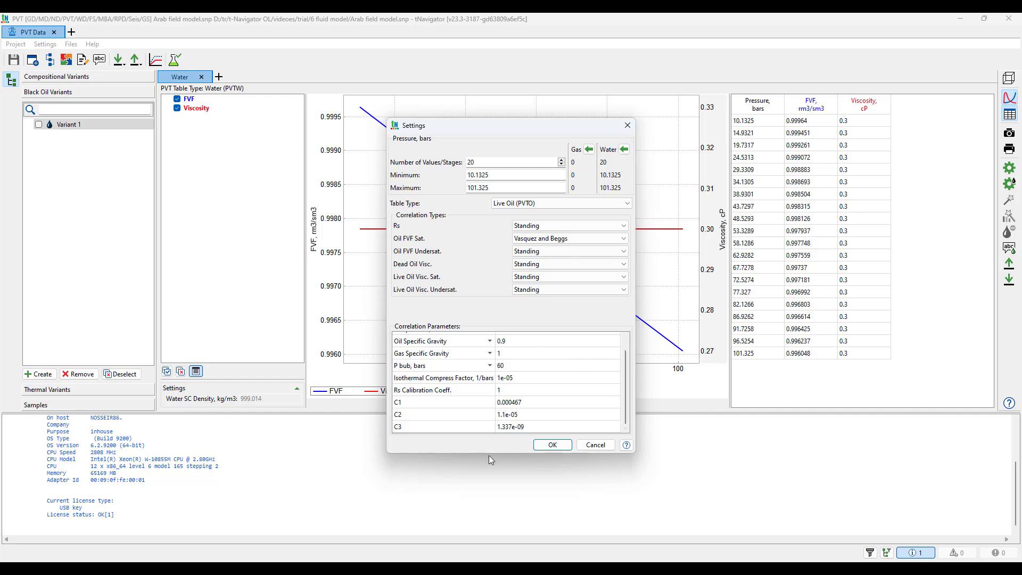
scroll(511, 349, up, 1)
click(541, 238)
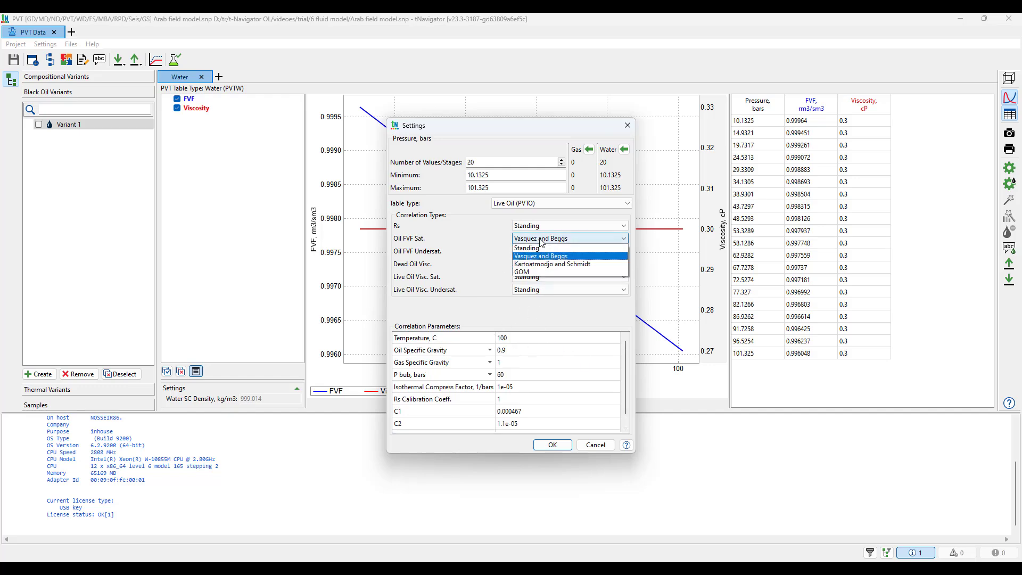
click(535, 248)
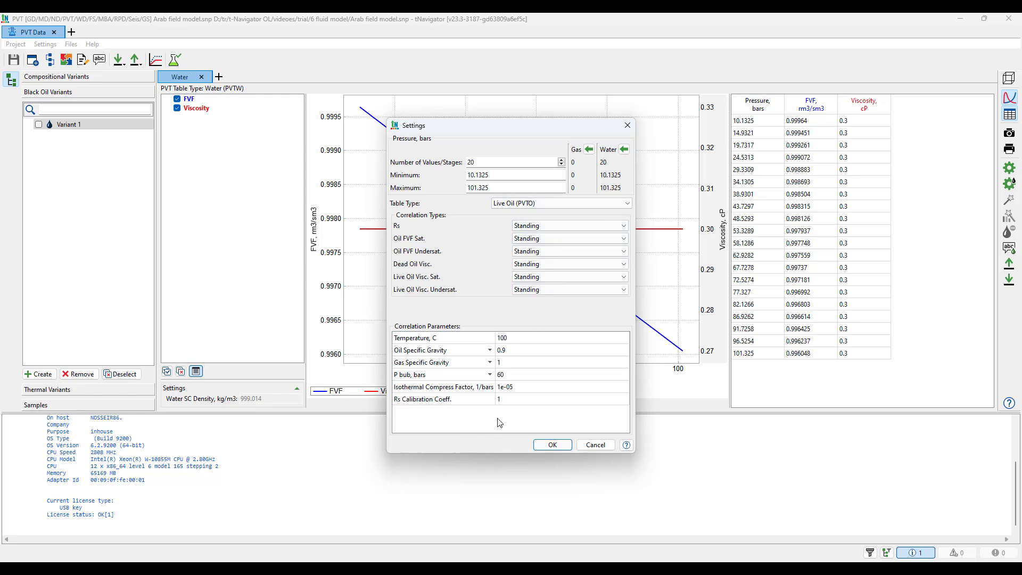
click(551, 446)
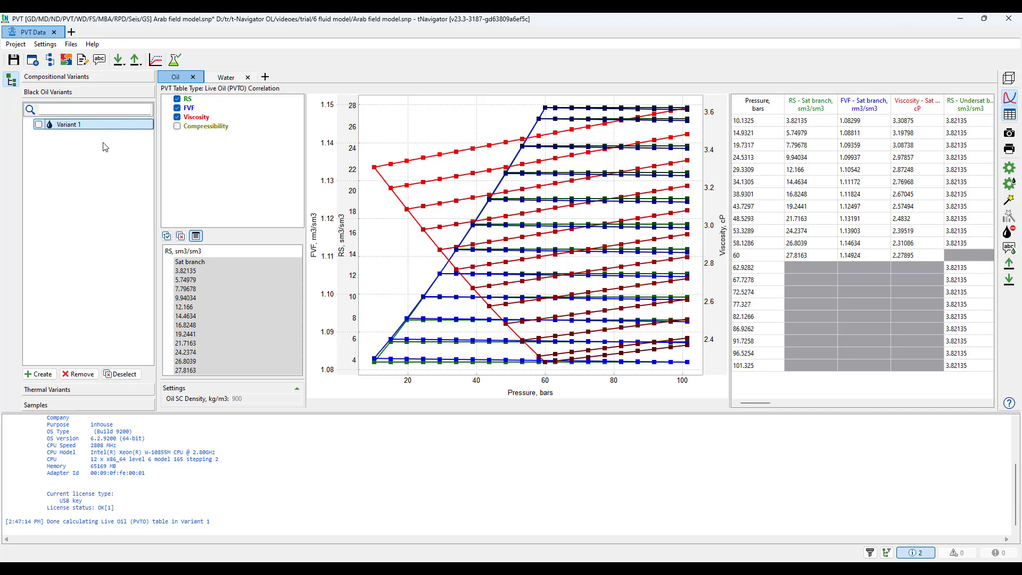
- Add a Dry Gas (PVDG) table to Variant 1 using the Lee et al viscosity and Standing gas FVF correlations
click(265, 78)
click(276, 91)
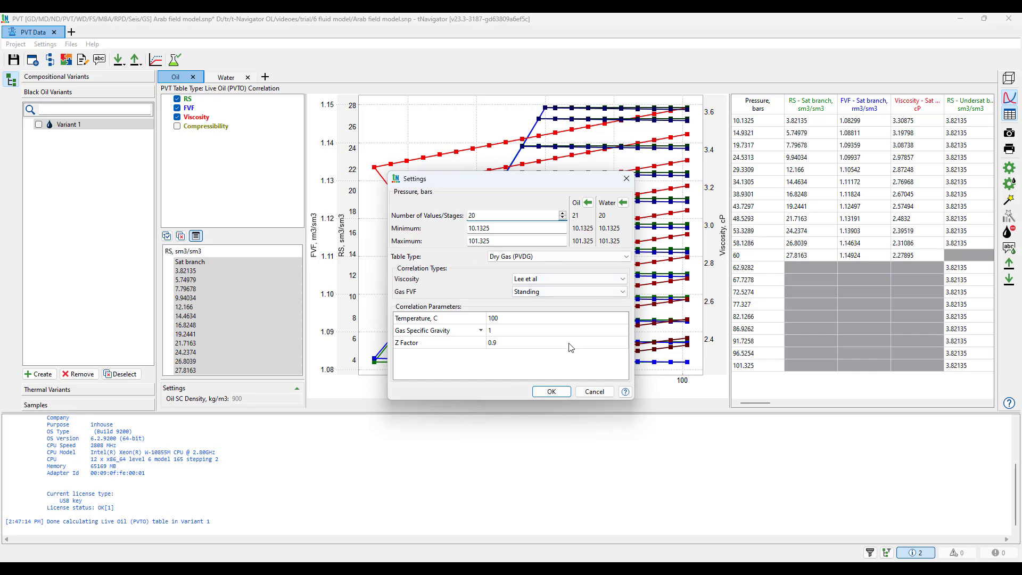
click(547, 392)
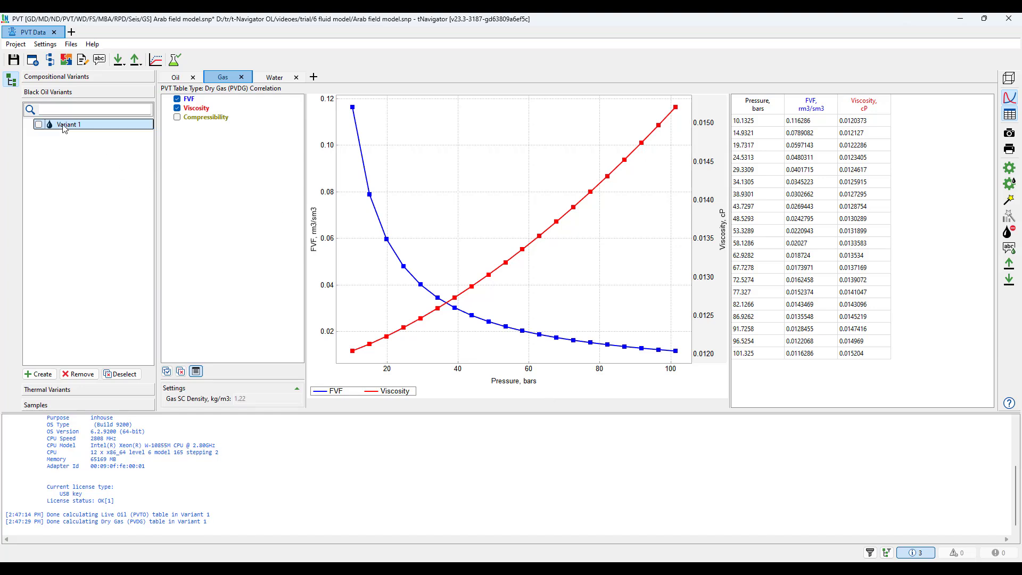
- Mark Variant 1 and examine its Oil, Gas and Water property tables in turn
click(39, 125)
click(176, 77)
click(233, 80)
click(269, 78)
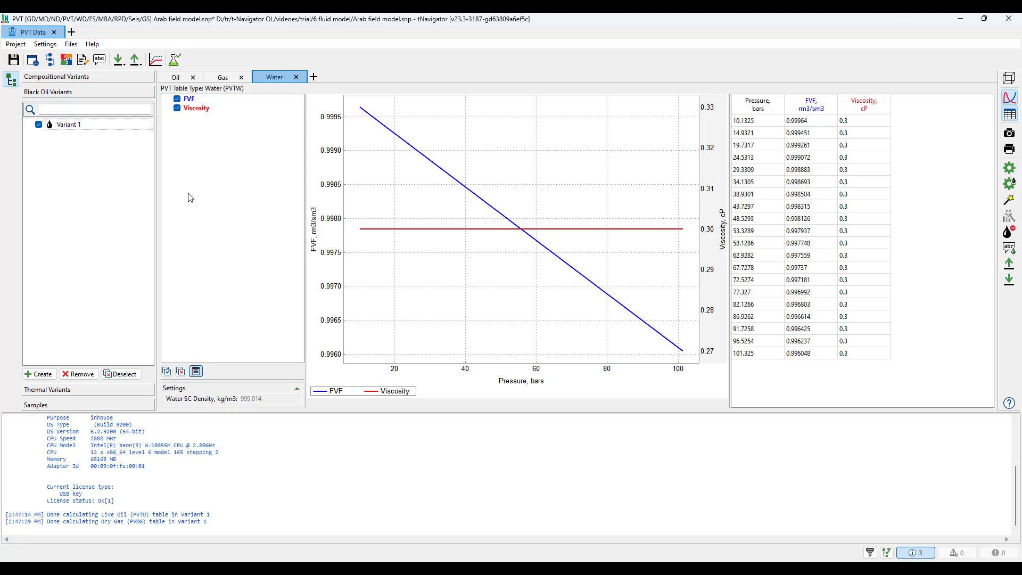
- Import a black oil variant in E1 format from Blackoil1.inc in the Arab Model data/Data Set/data folder
click(123, 64)
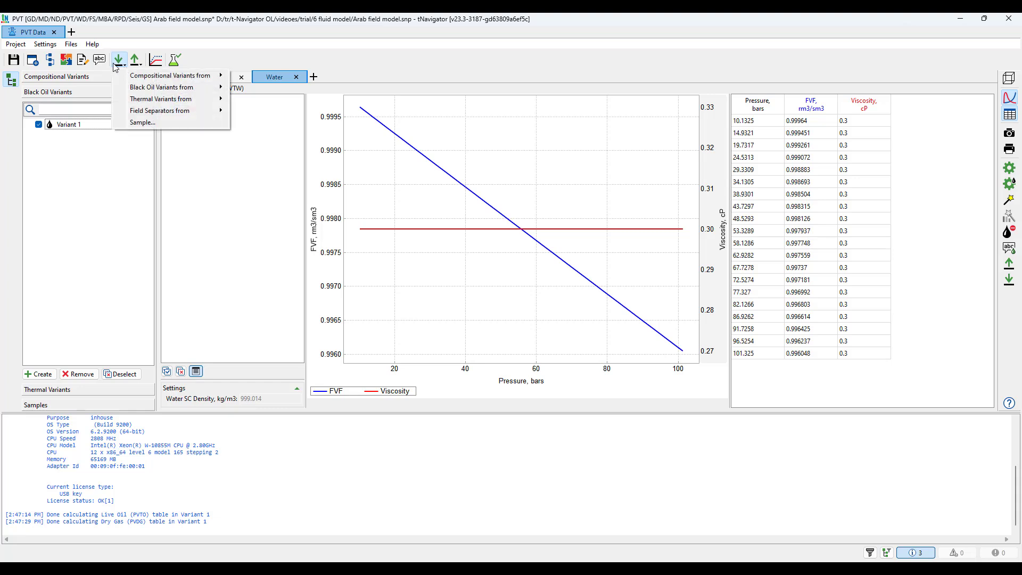
mouse_move(134, 88)
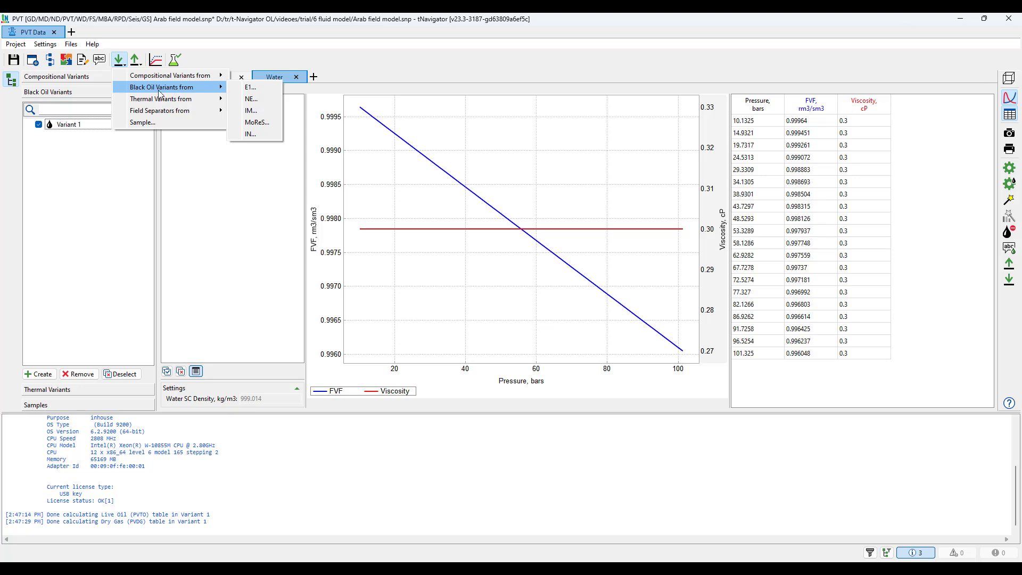
click(250, 87)
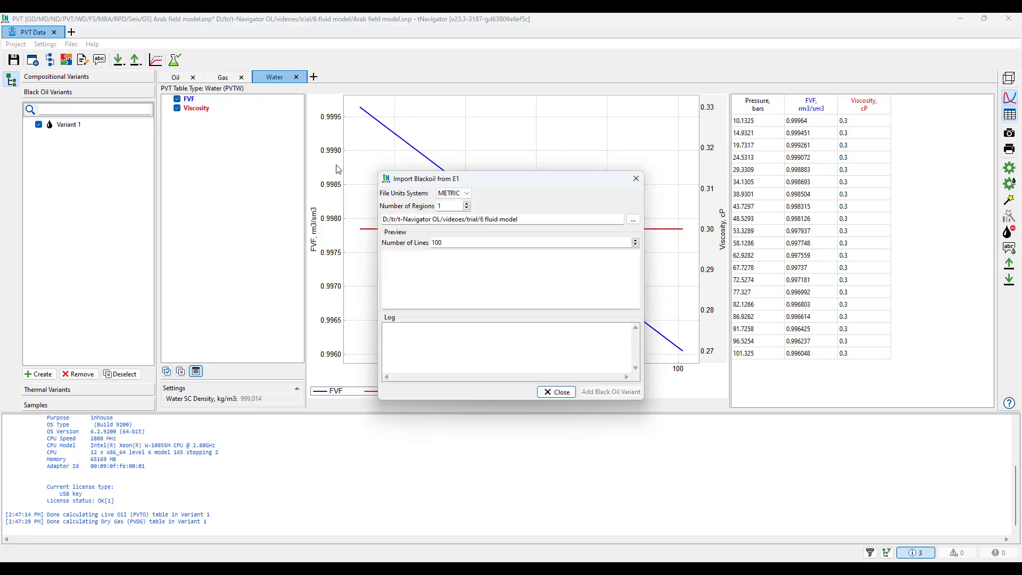
click(633, 219)
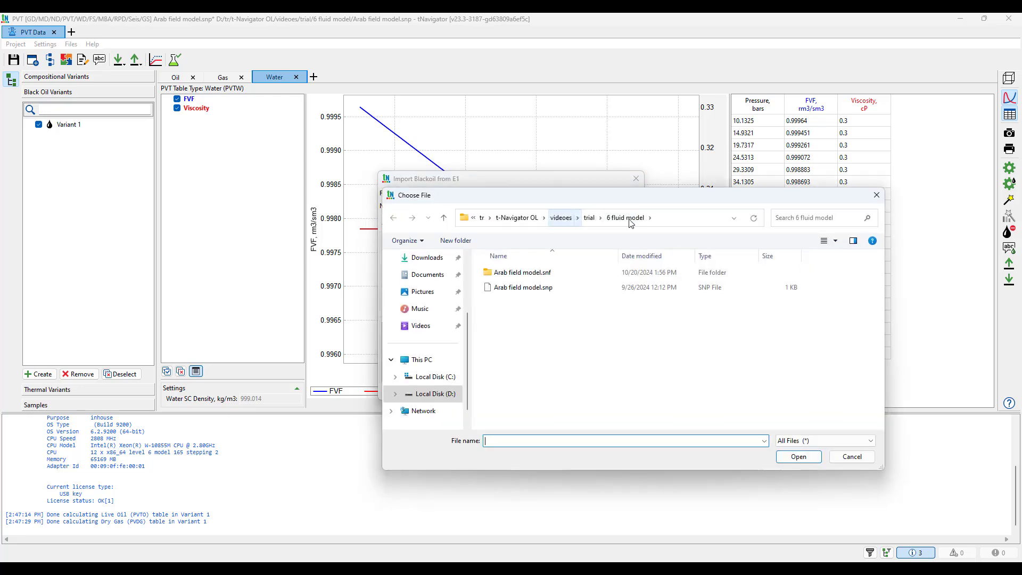
click(588, 218)
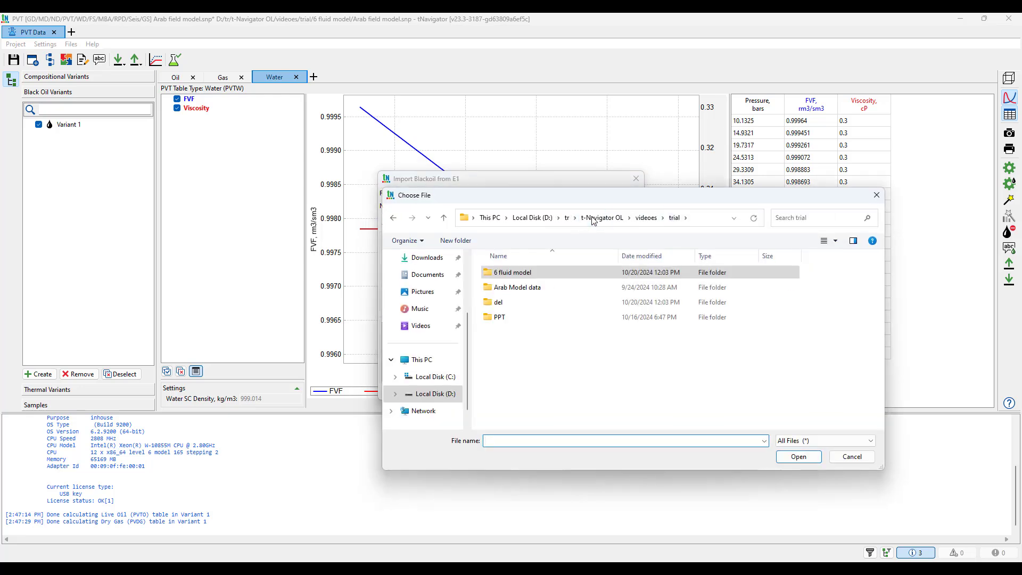
double_click(513, 291)
double_click(512, 274)
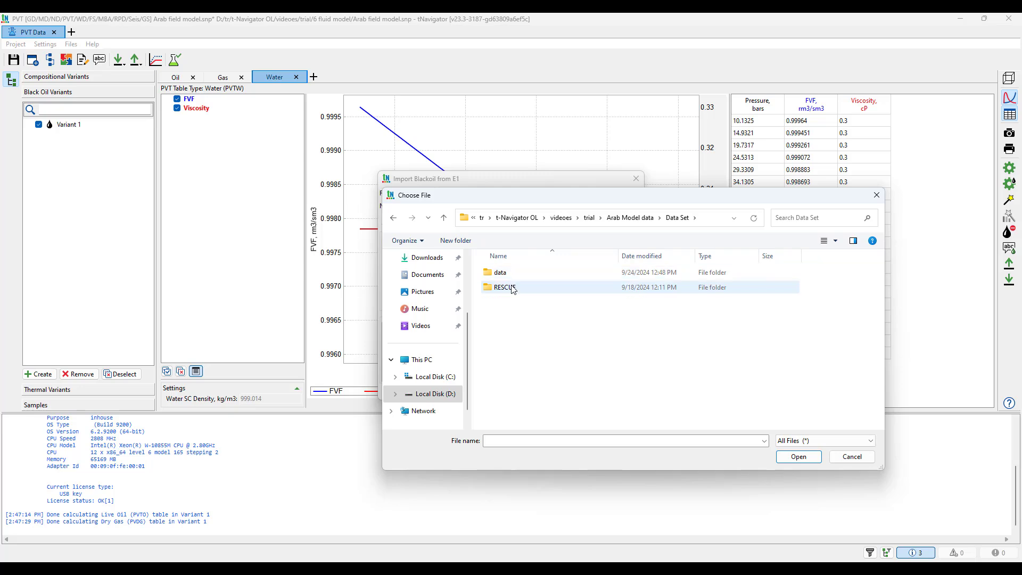
double_click(508, 274)
click(507, 275)
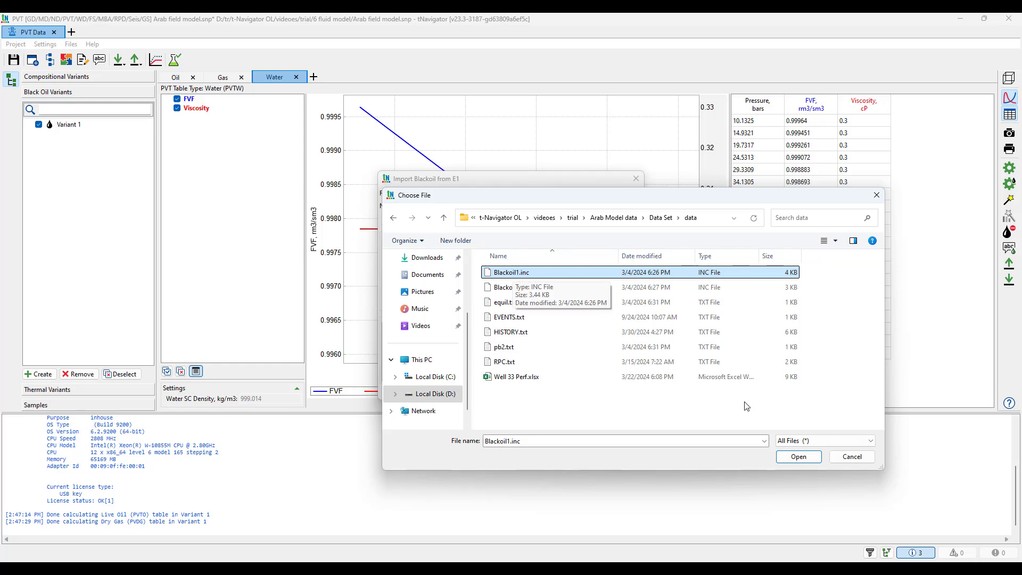
click(791, 458)
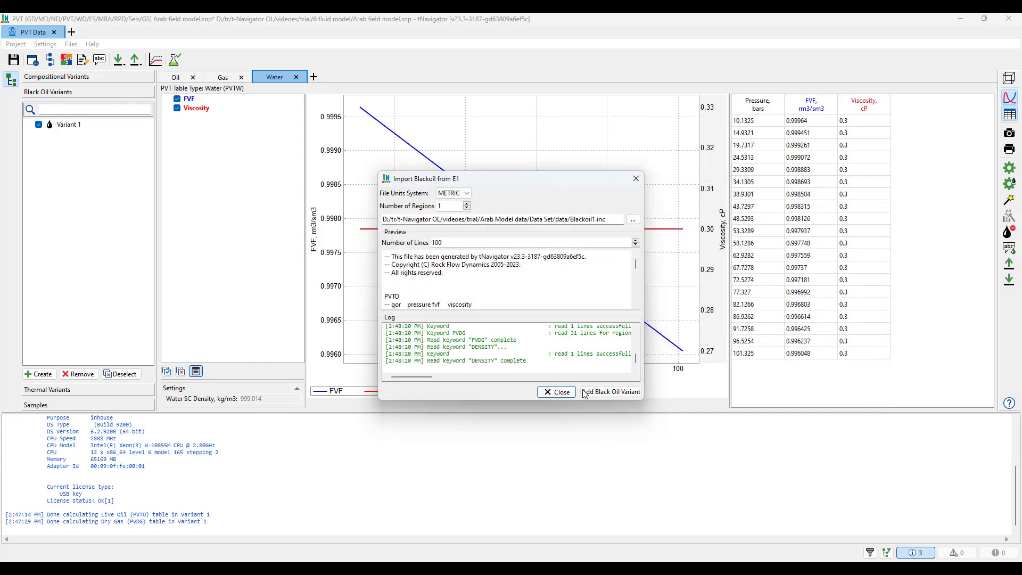
click(608, 390)
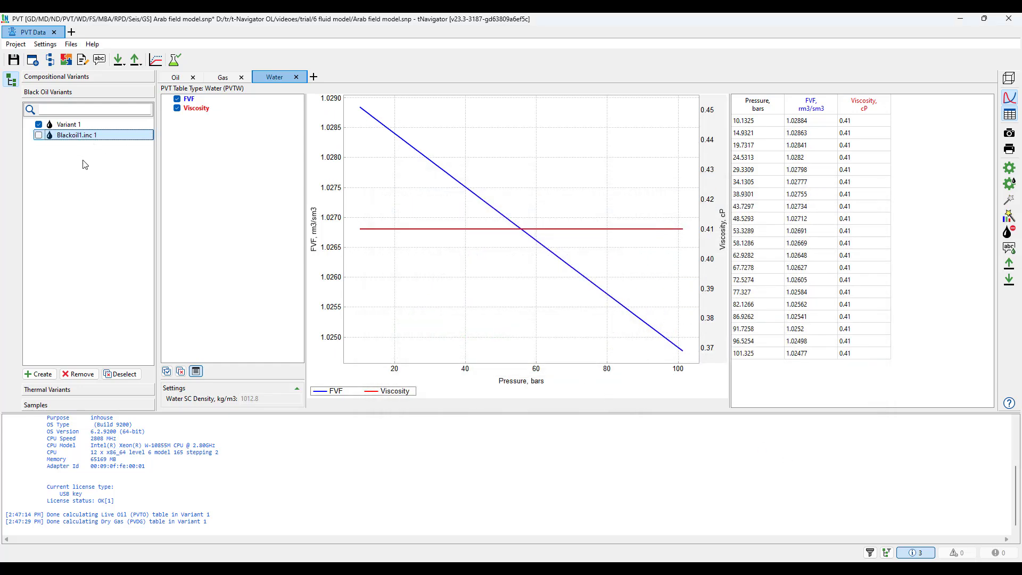
- Unmark Variant 1 and examine the Oil, Gas and Water tables of the variant imported from Blackoil1.inc
click(39, 125)
click(171, 80)
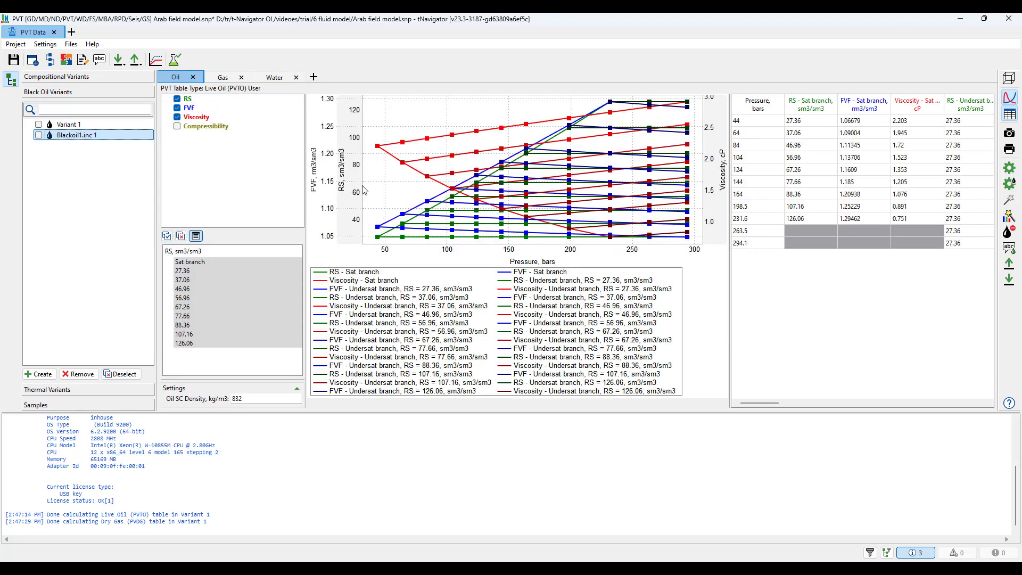
click(221, 80)
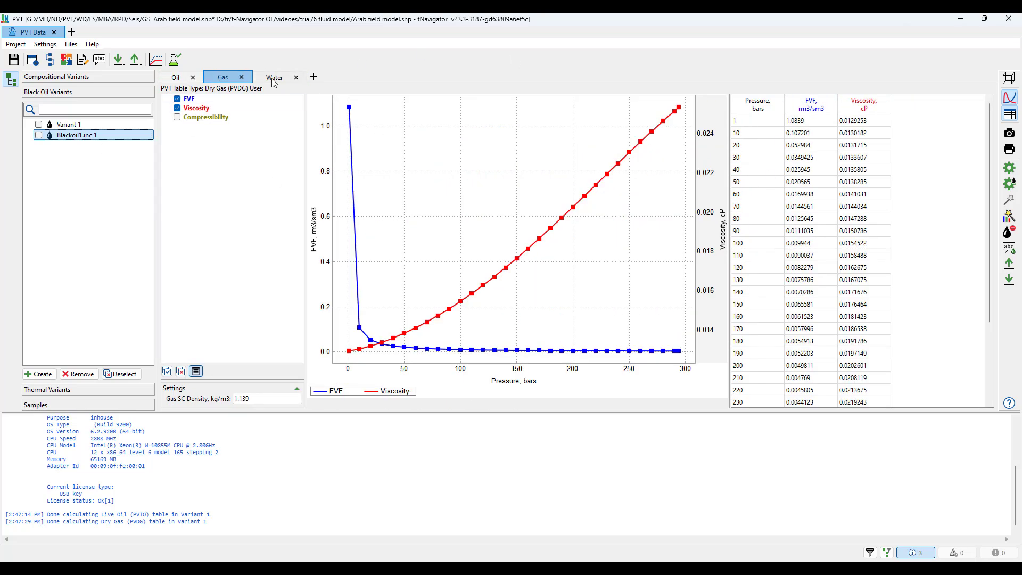
click(272, 78)
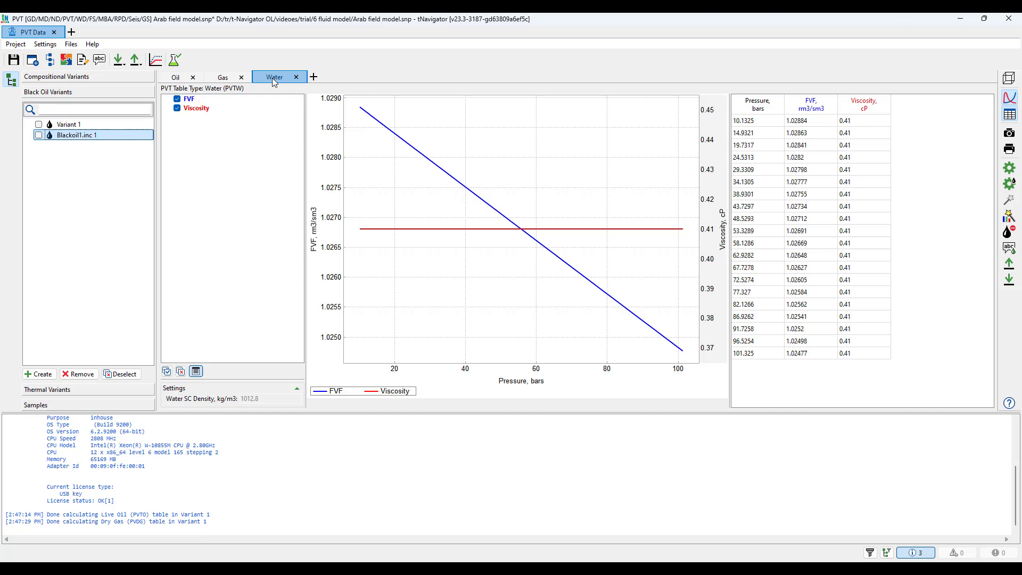
- Import another black oil variant in E1 format from Blackoil2.inc in the Arab Model data/Data Set/data folder
click(120, 63)
mouse_move(176, 87)
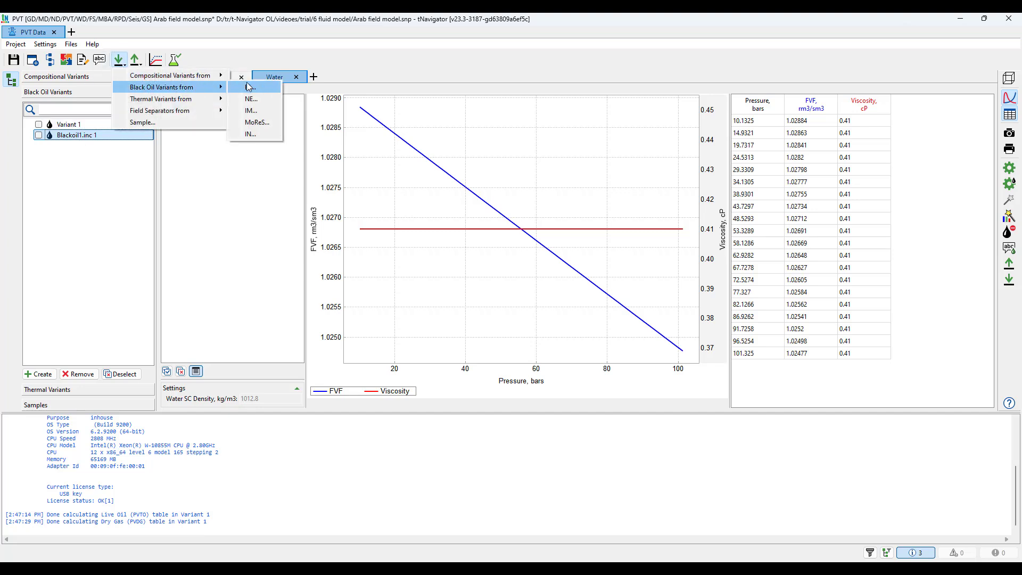
click(251, 86)
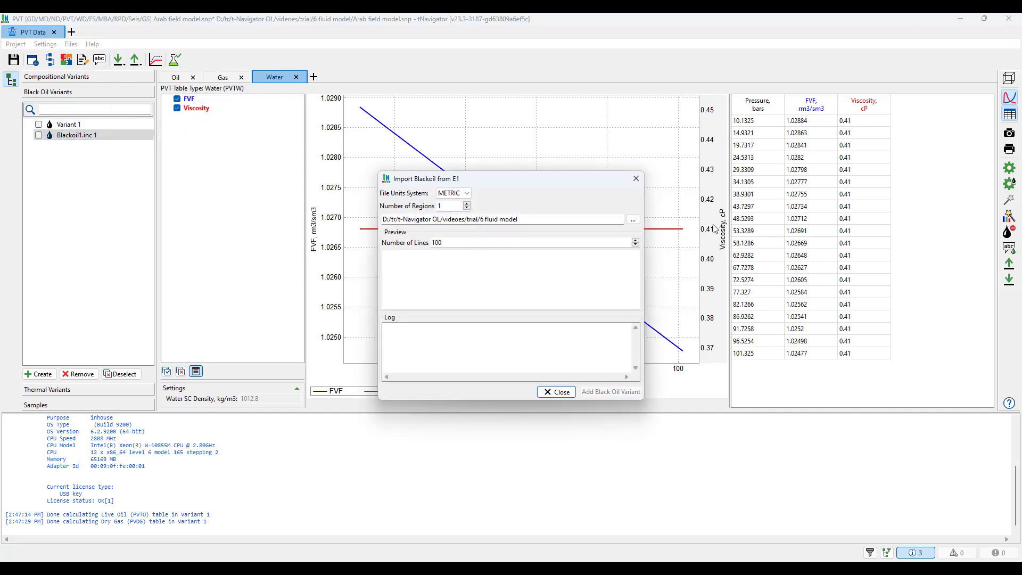
click(633, 219)
click(589, 218)
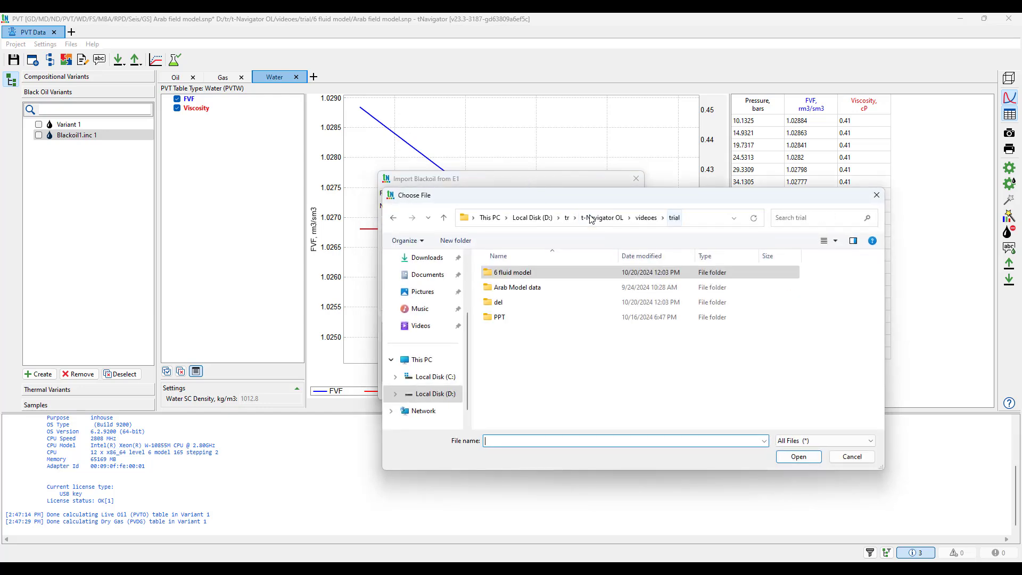
double_click(532, 292)
double_click(518, 273)
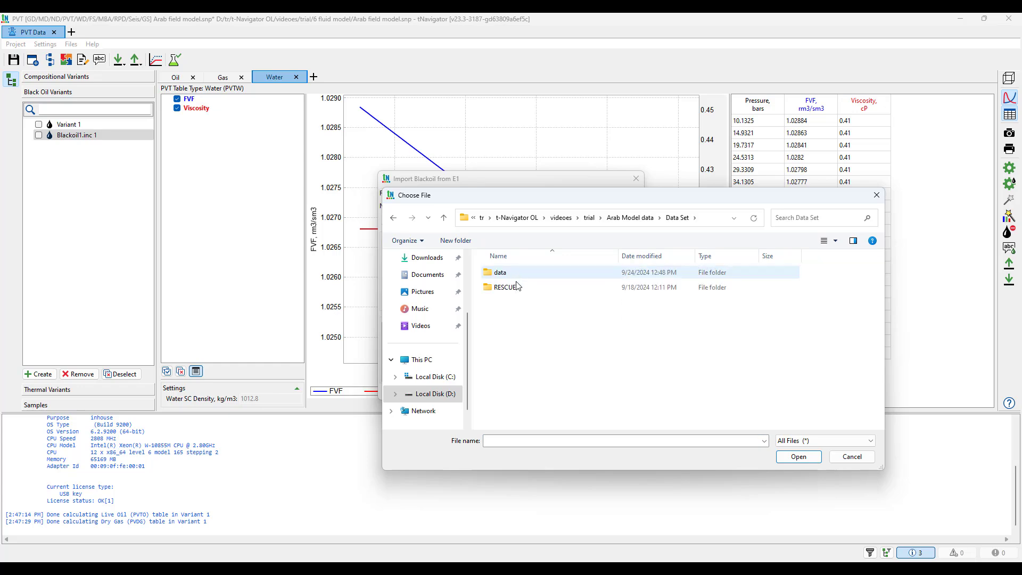
double_click(518, 277)
click(519, 290)
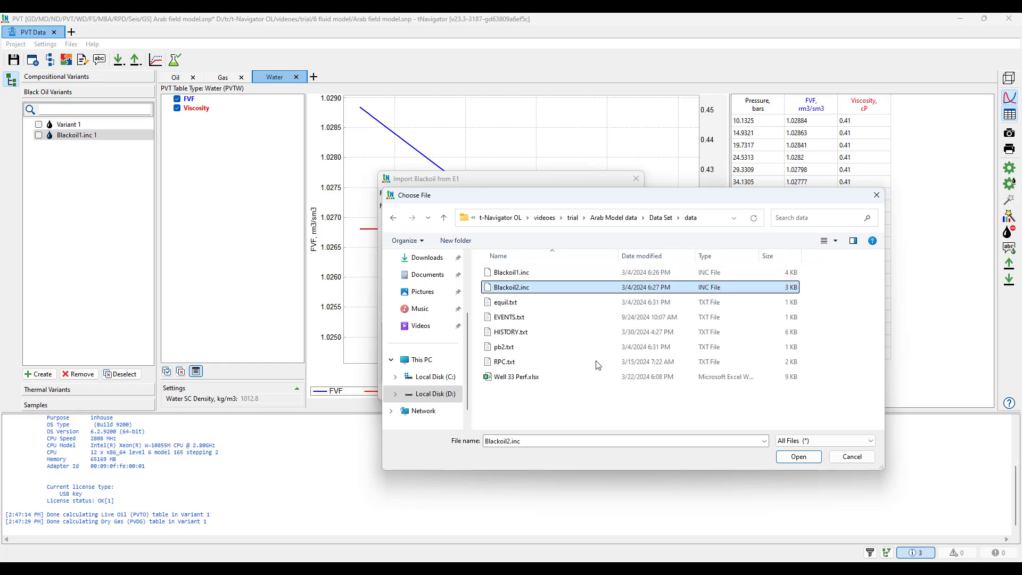
click(798, 456)
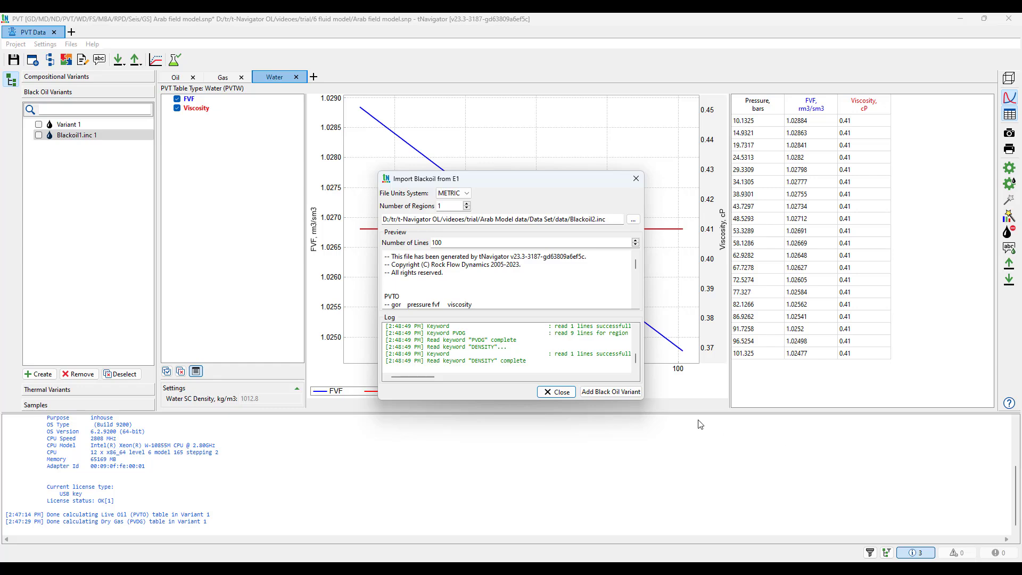
click(621, 392)
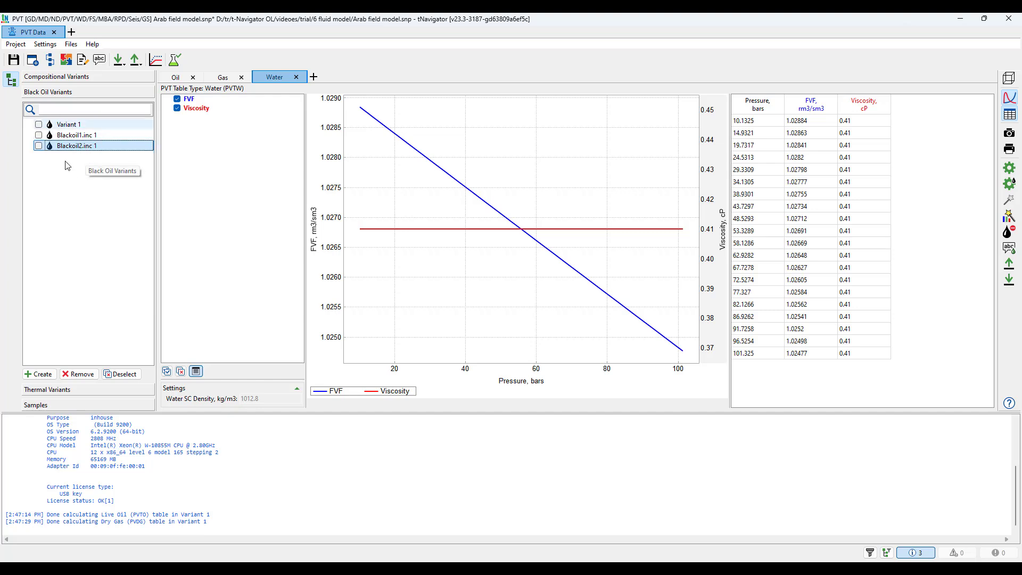
- Close PVT Designer to return to Model Designer and compare the PVT data of Variant 1 and the imported Blackoil1.inc variant
click(1010, 19)
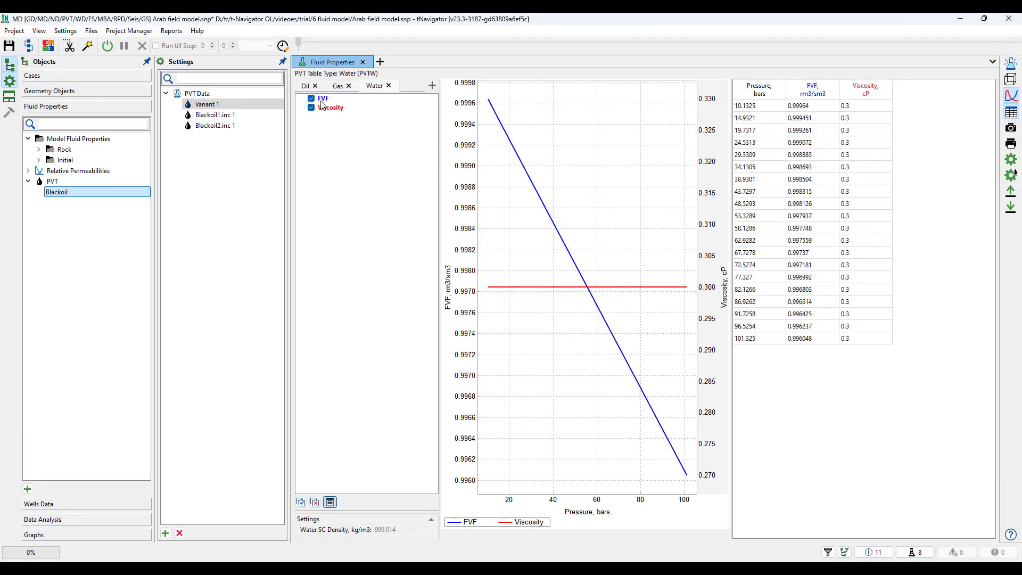
click(206, 106)
click(214, 114)
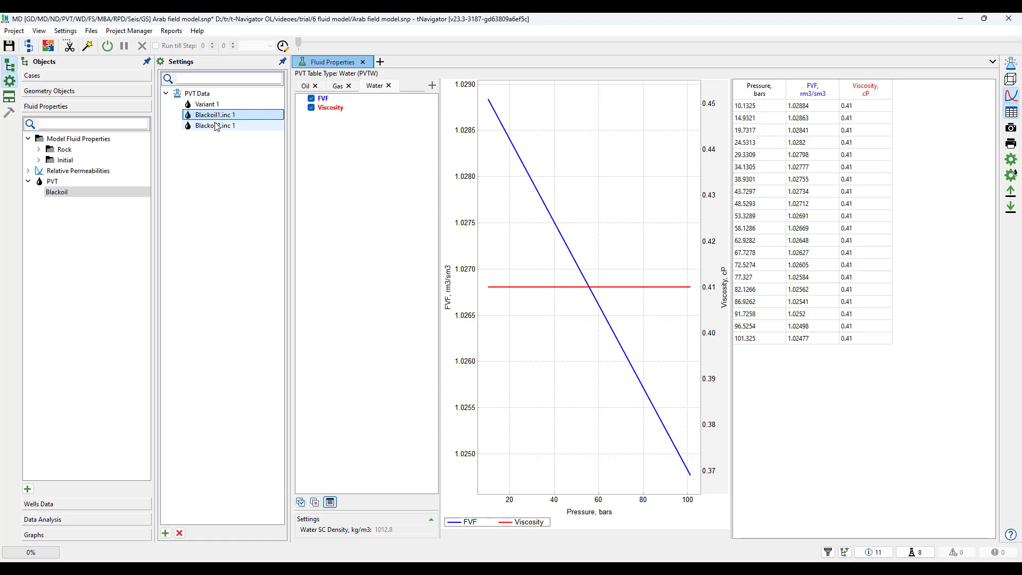
click(211, 106)
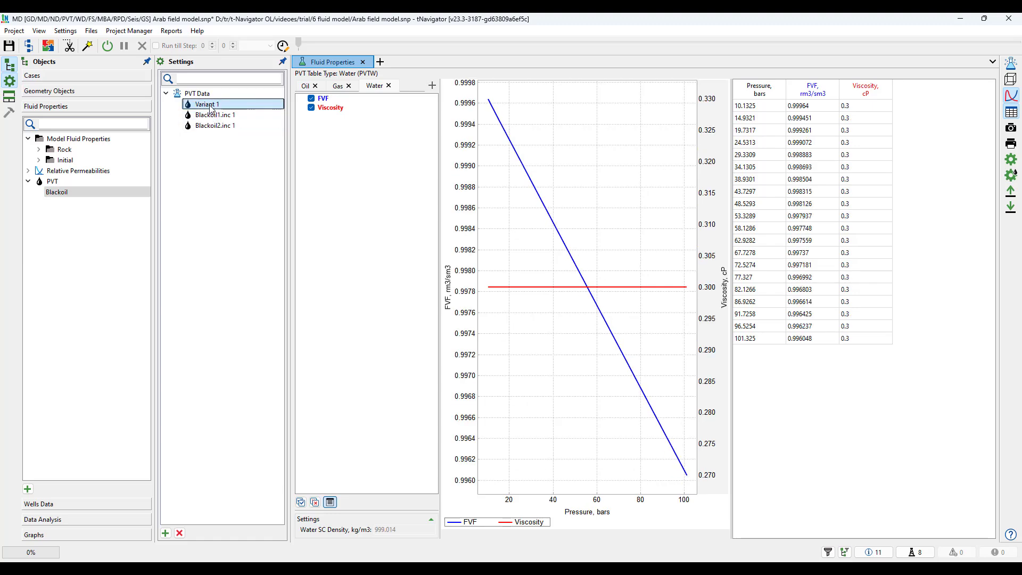
- Examine the Oil, Gas and Water tables of Variant 1 in the fluid properties
click(304, 89)
click(337, 89)
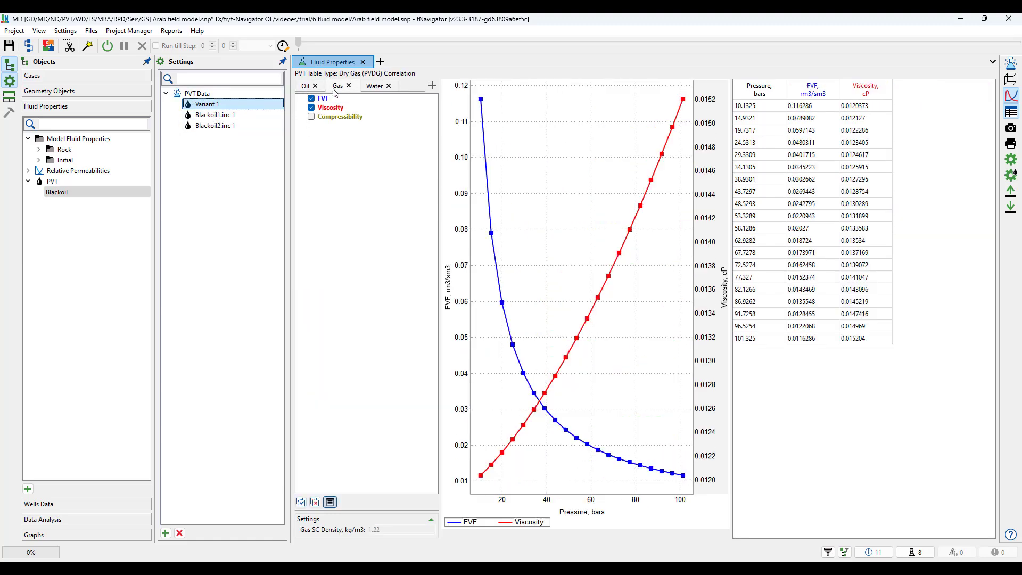
click(372, 91)
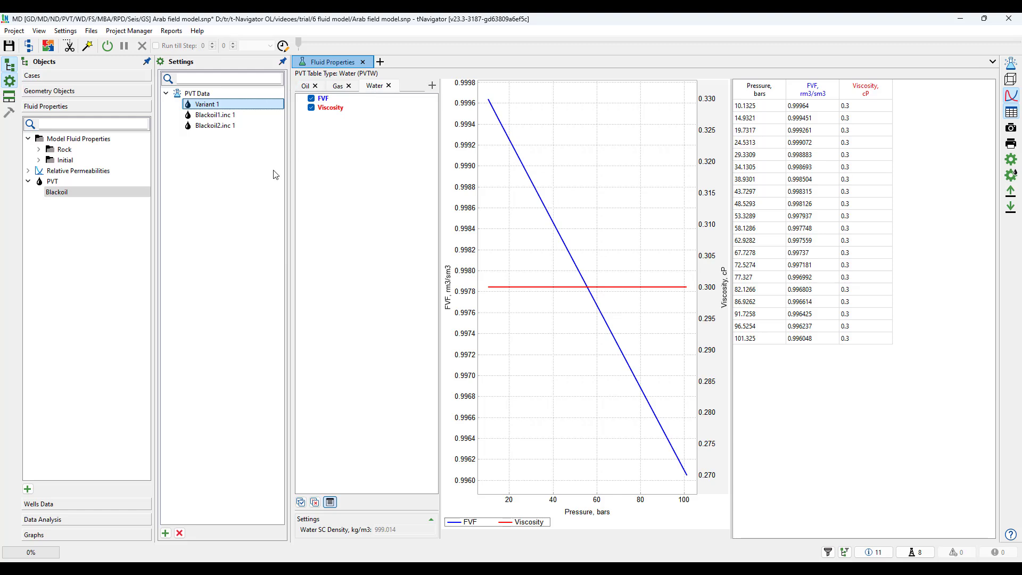
click(253, 195)
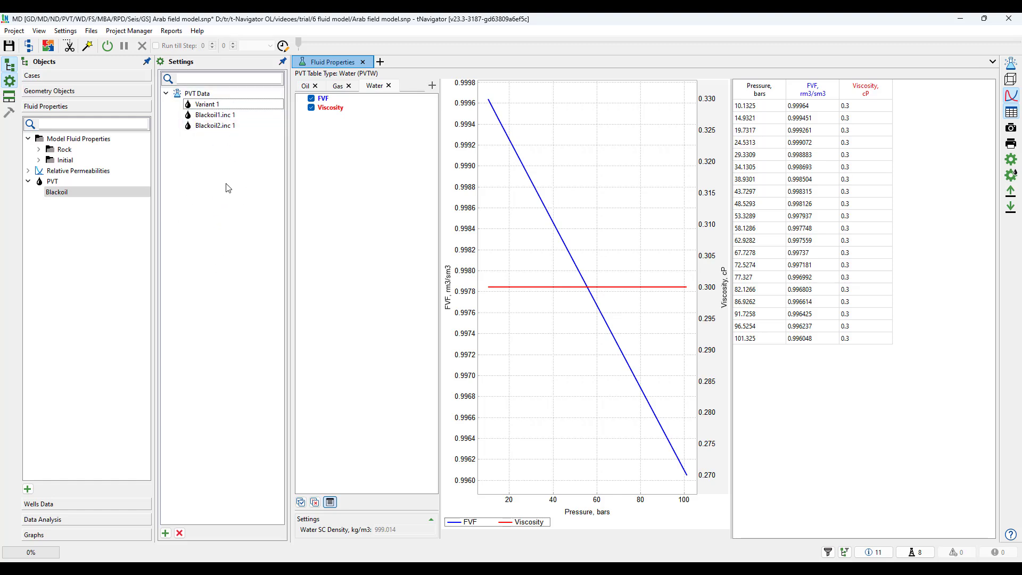
- Add a new variant to the Blackoil PVT data and create its Live Oil (PVTO) table with Standing correlations
click(62, 194)
click(166, 533)
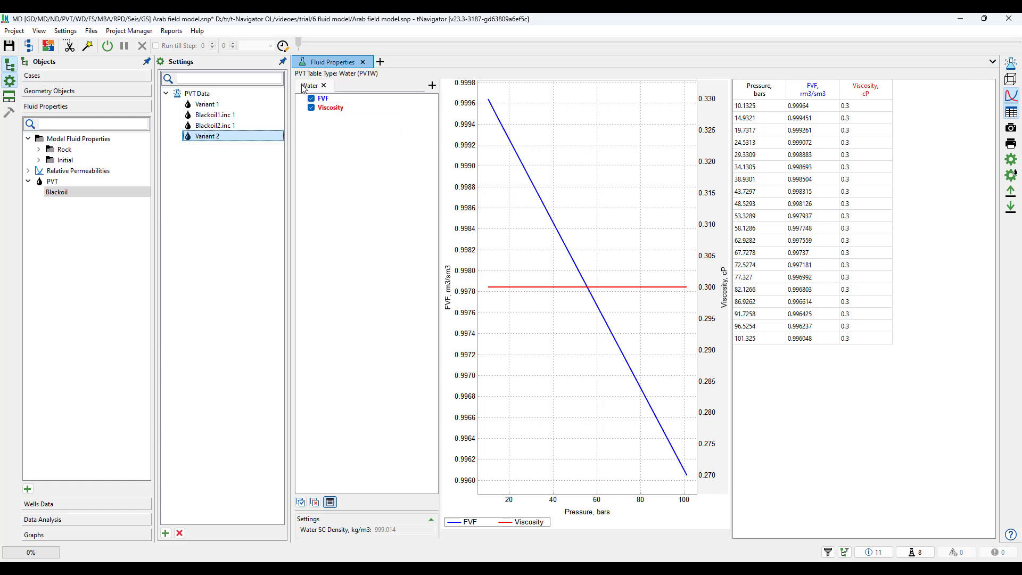
click(432, 85)
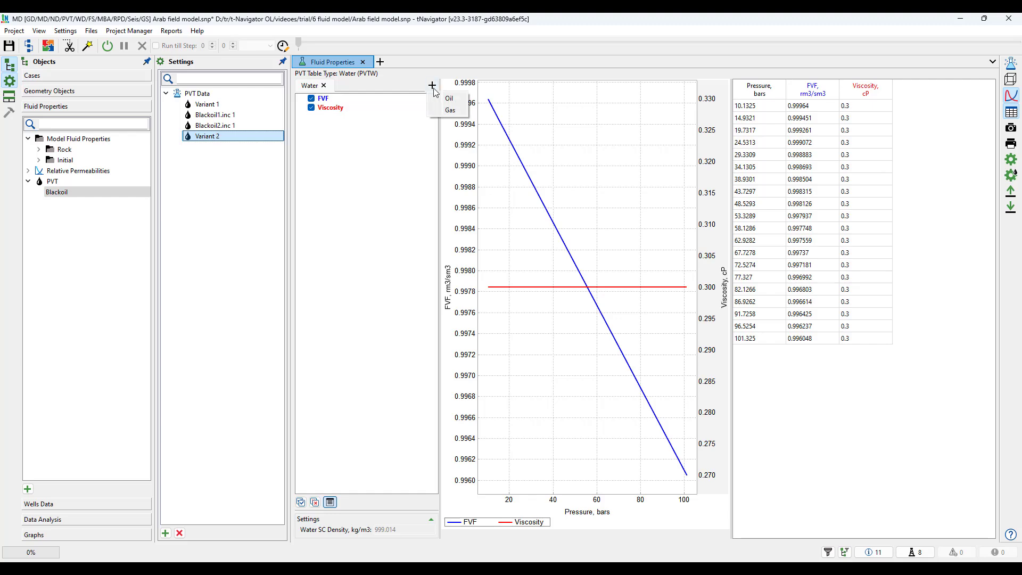
click(446, 99)
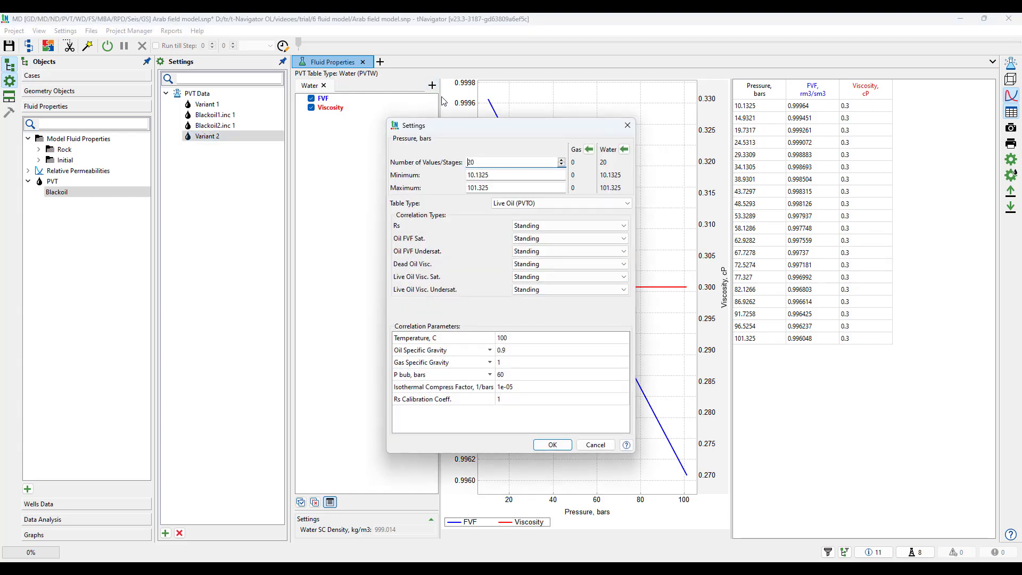
click(554, 225)
click(554, 226)
click(563, 449)
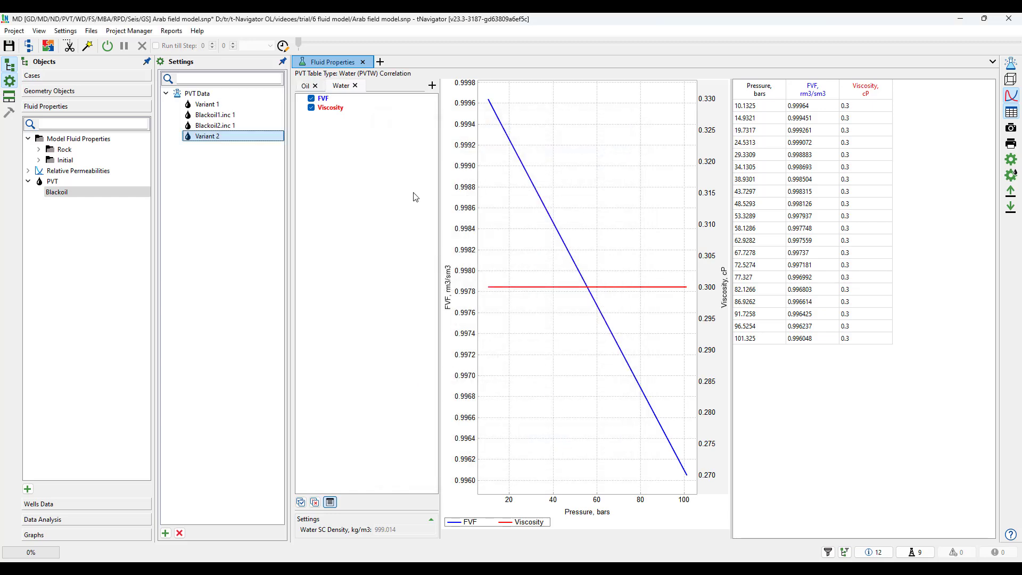
- Add a correlation-based Gas table to Variant 2 of the Blackoil PVT data
click(432, 85)
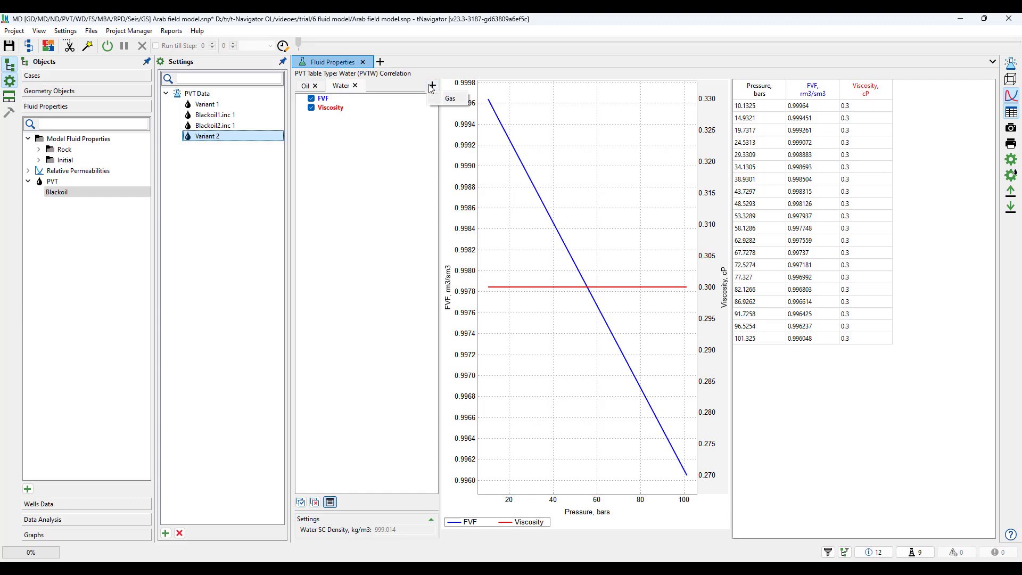
click(451, 99)
click(552, 396)
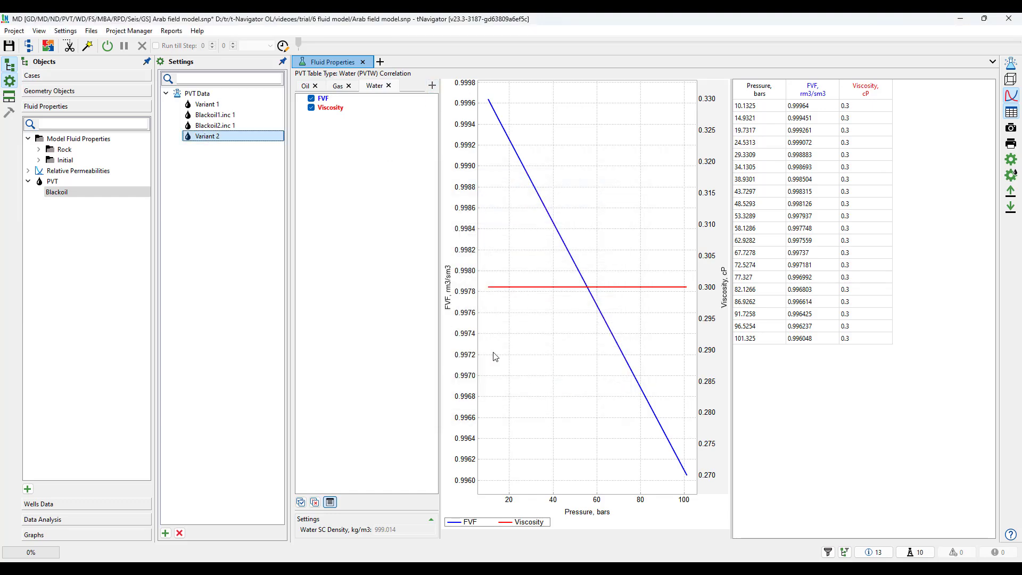
click(209, 137)
click(214, 191)
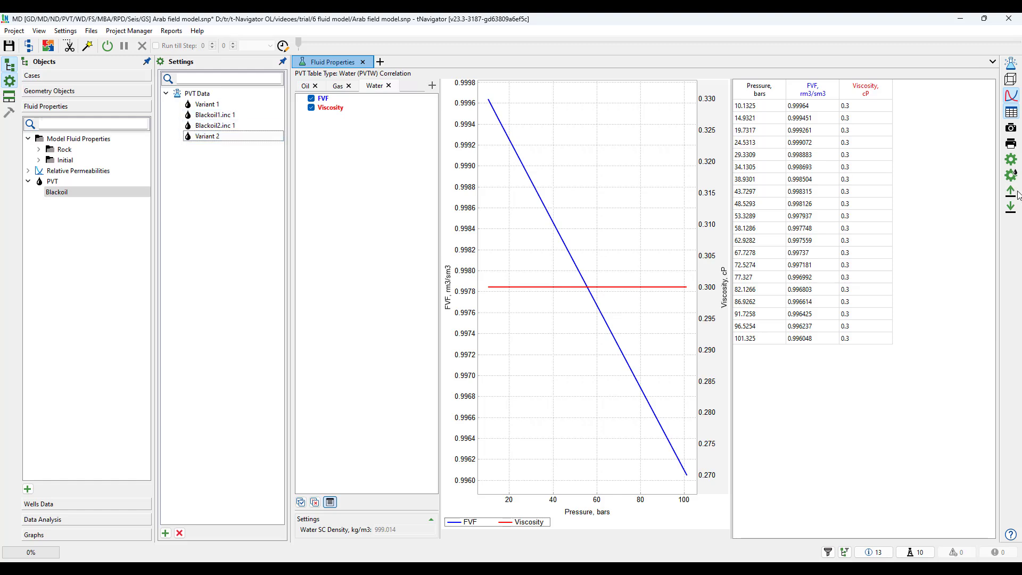
click(1006, 208)
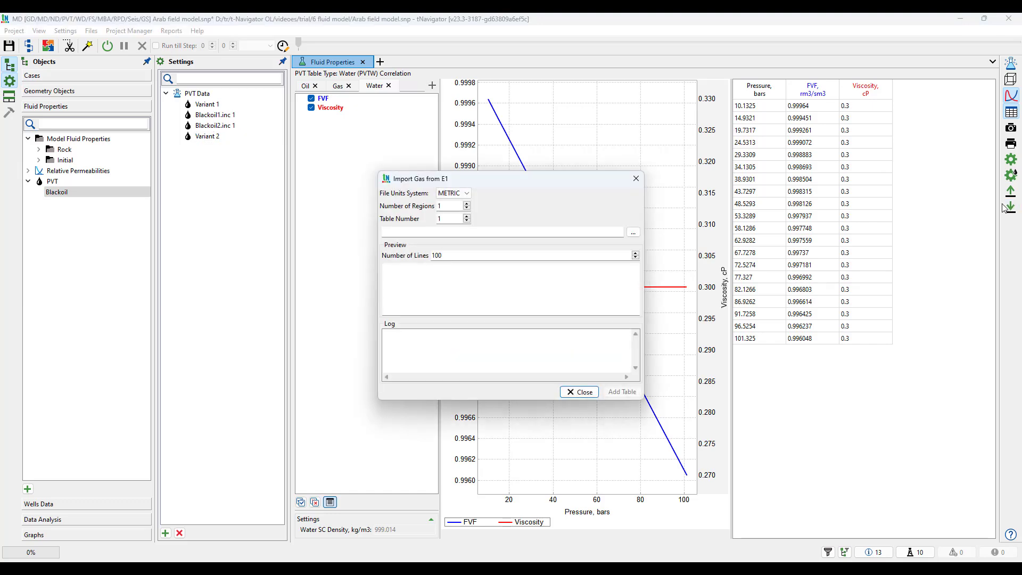
click(633, 232)
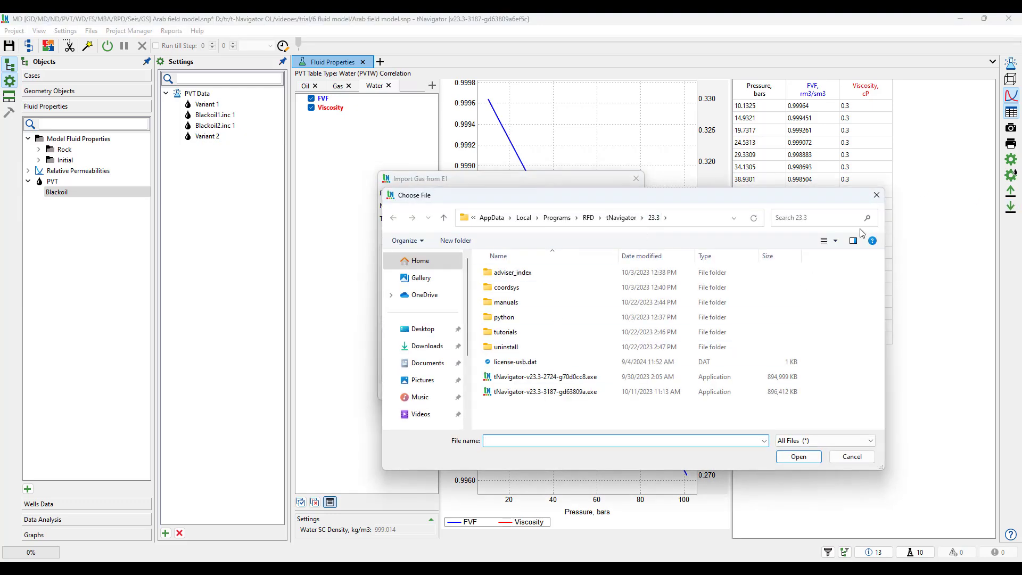
click(877, 195)
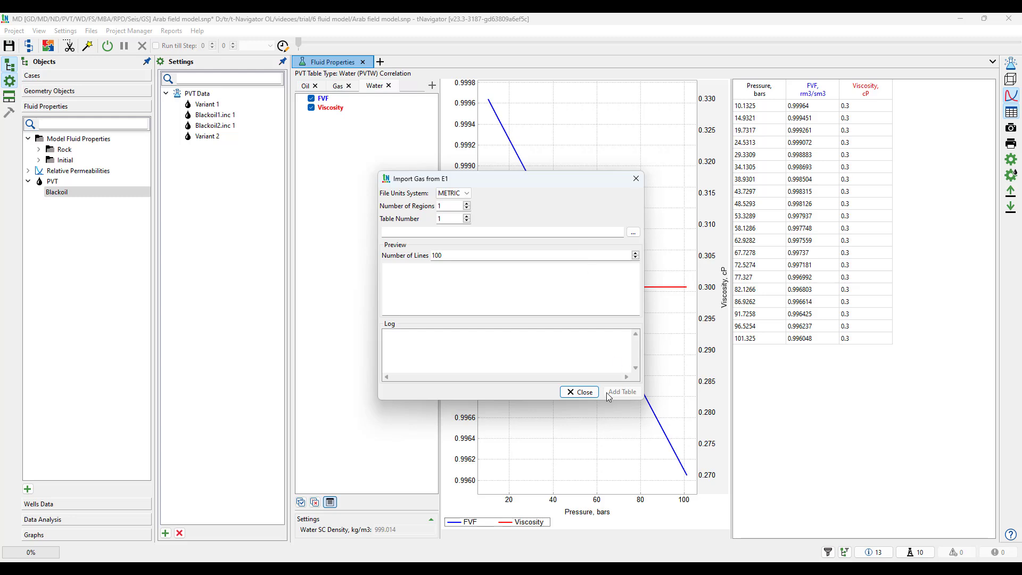
click(635, 180)
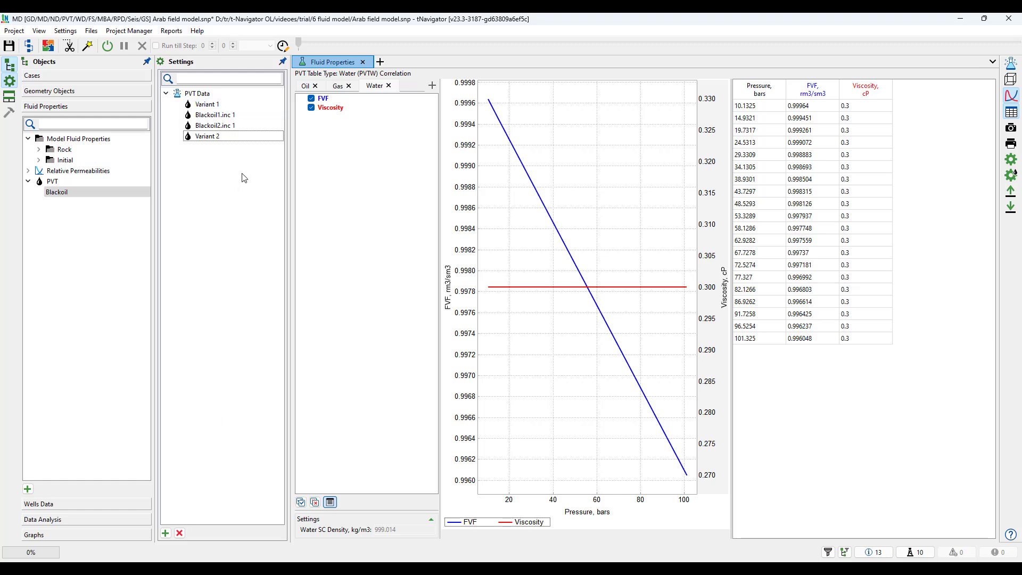
- Delete Variant 2 from the Blackoil PVT data
click(230, 142)
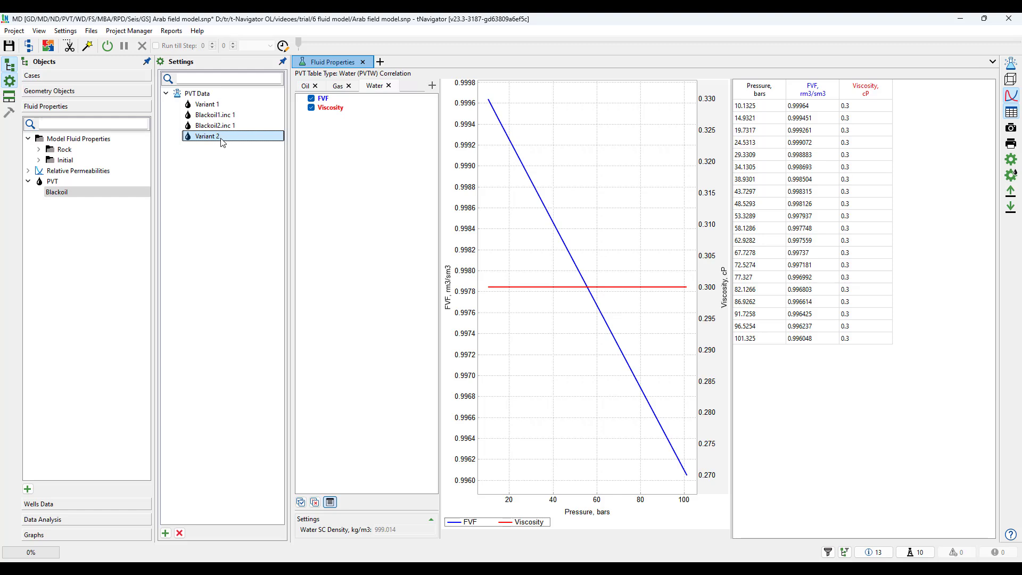
click(180, 533)
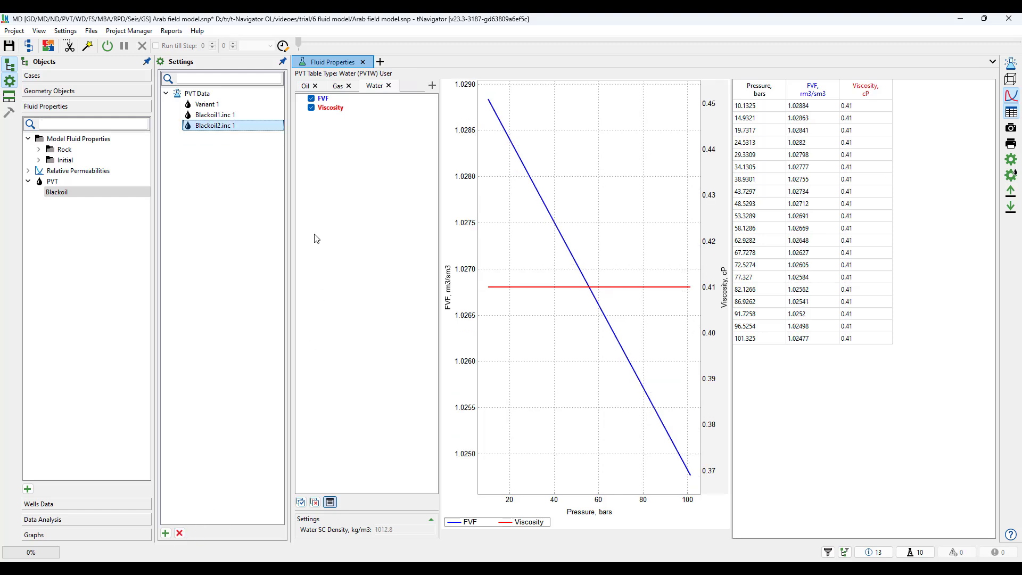
click(244, 159)
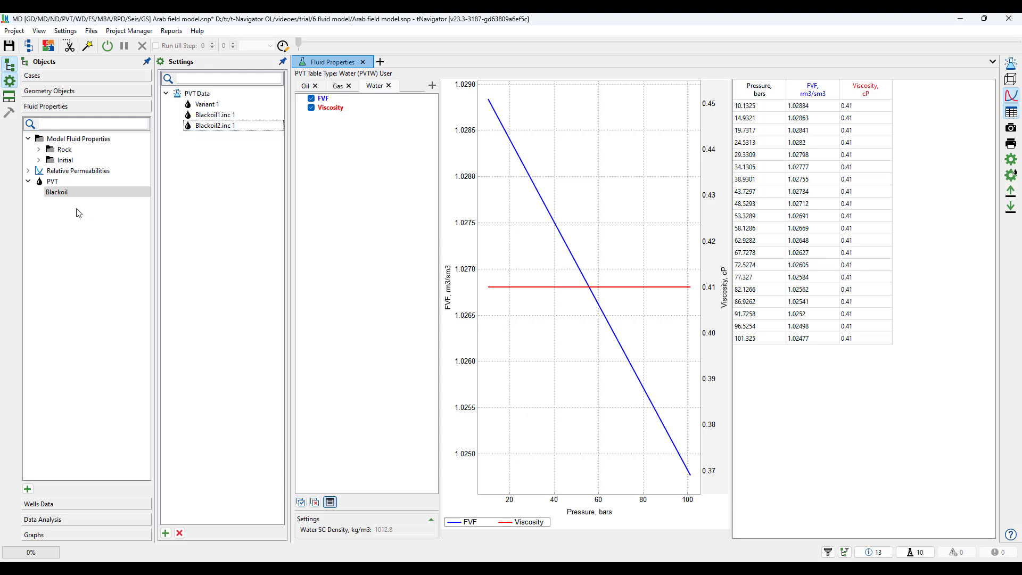
click(81, 194)
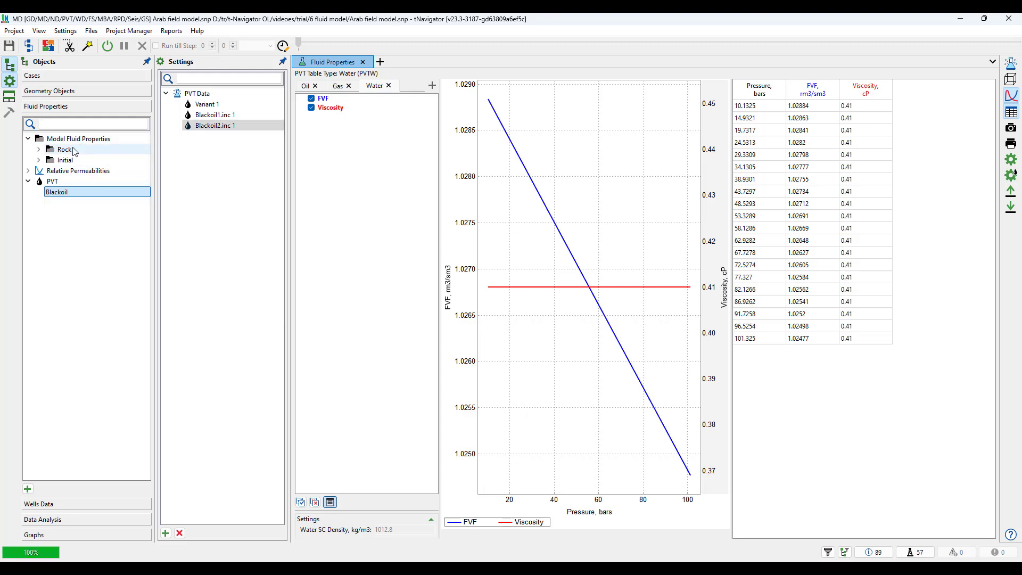
- Examine the Equilibration data specification and RS vs. depth entries of the Initial fluid properties
click(39, 160)
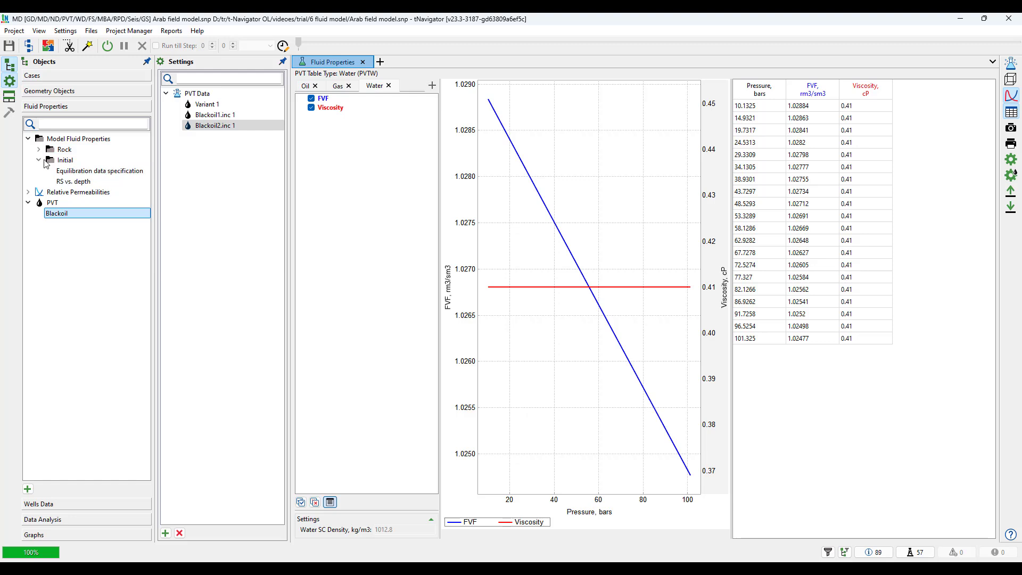
click(83, 173)
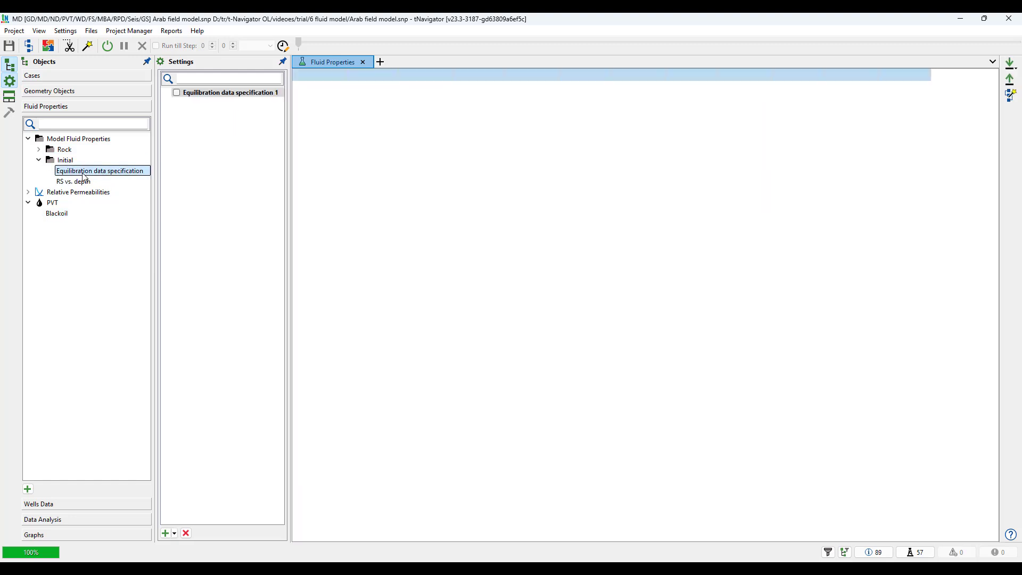
click(87, 183)
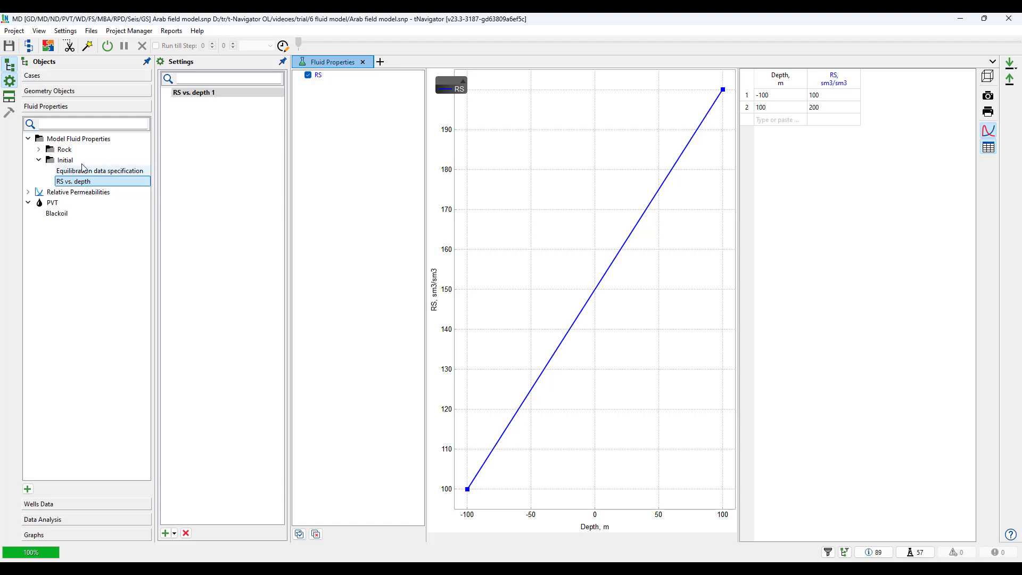
click(75, 161)
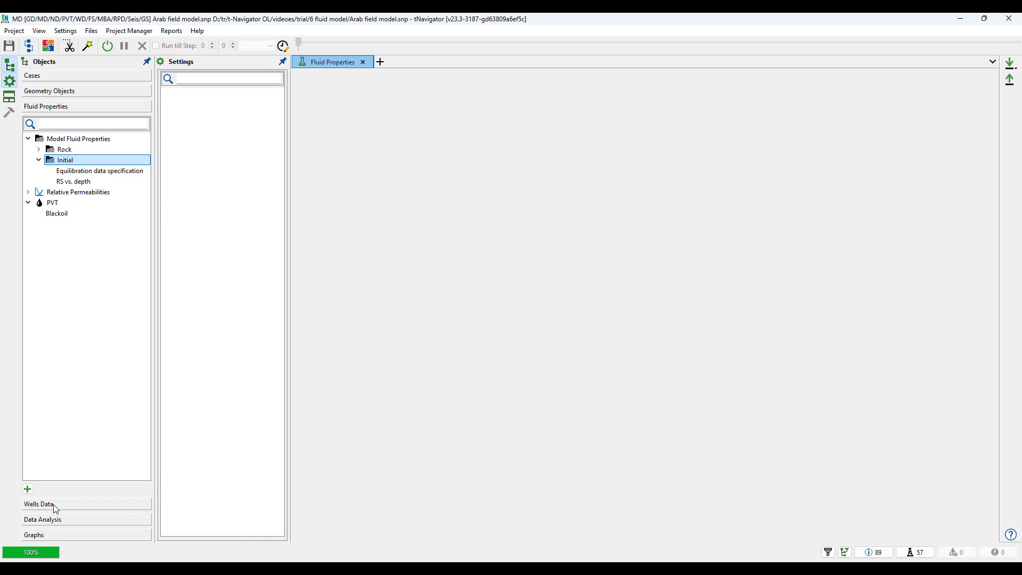
- Examine how REGION A and REGION B of the PVT_REGION property divide the 3D grid
click(59, 91)
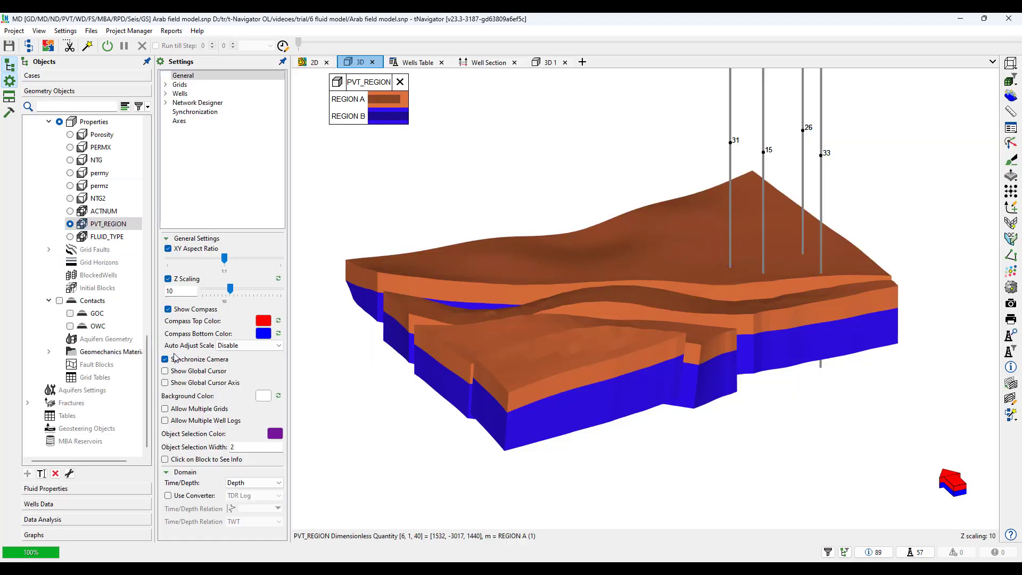
drag(708, 192, 717, 224)
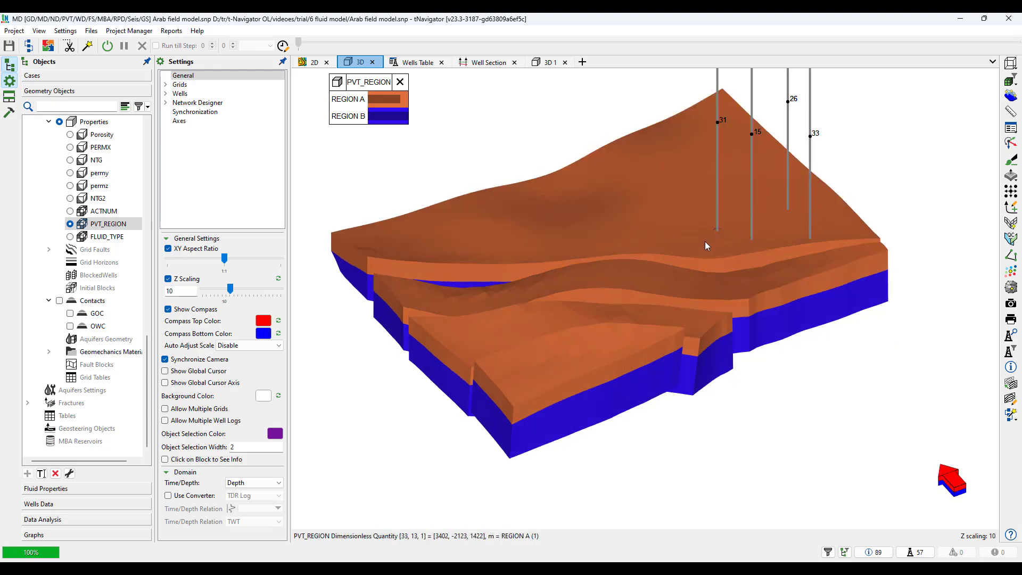
drag(653, 301, 654, 302)
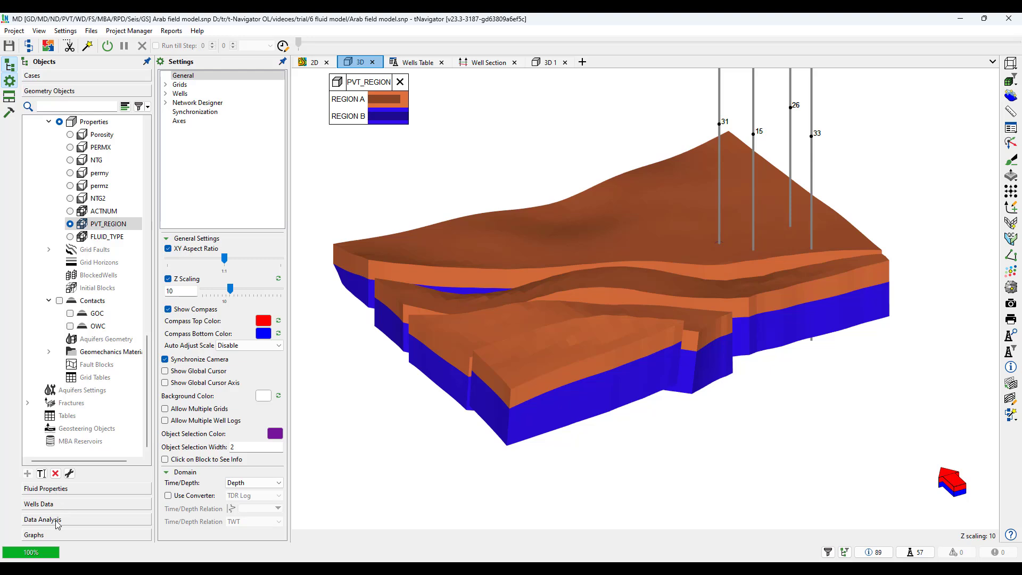
- Show the table of Equilibration data specification 1 from the Initial fluid properties
click(60, 490)
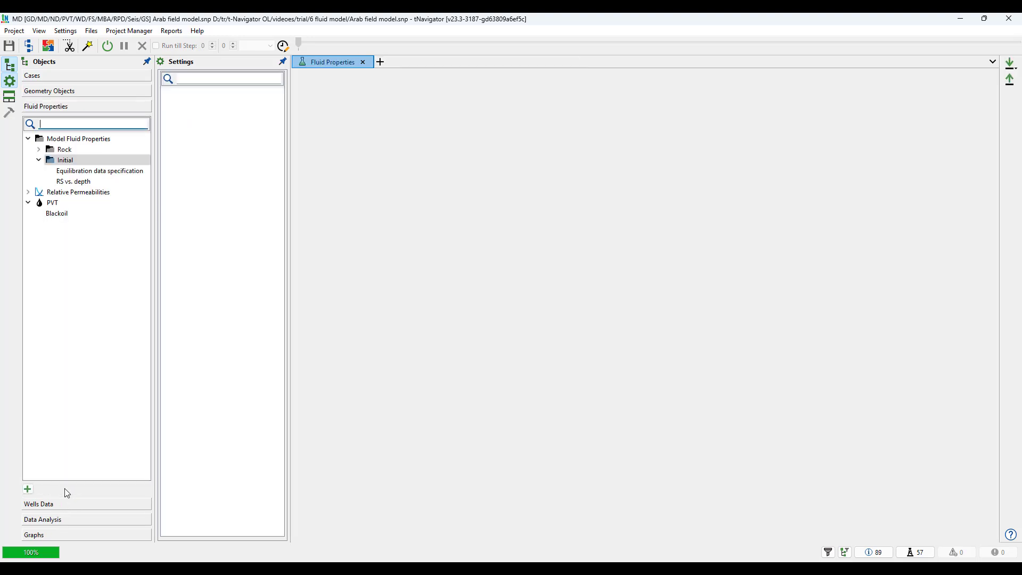
click(76, 172)
click(194, 93)
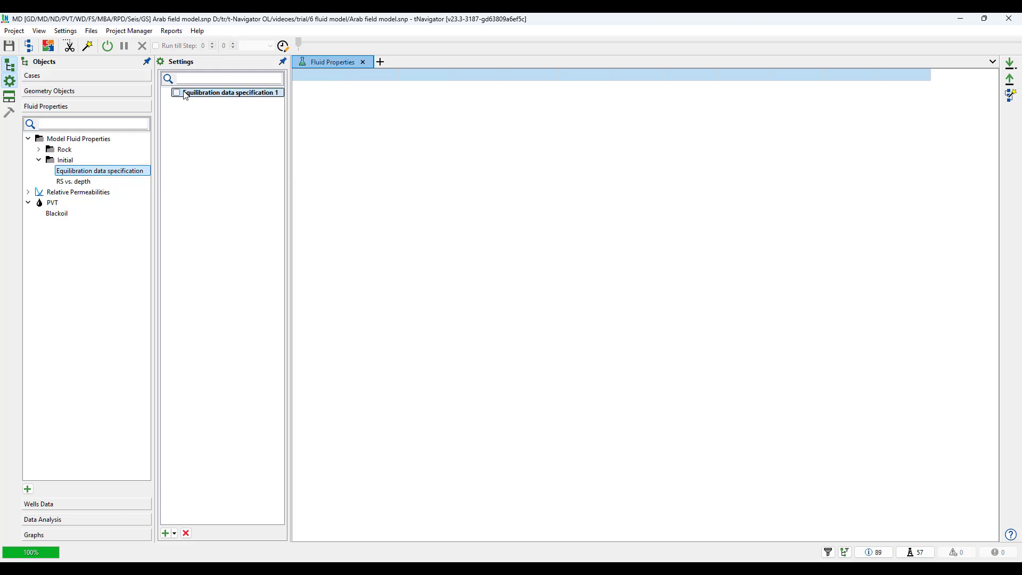
click(176, 92)
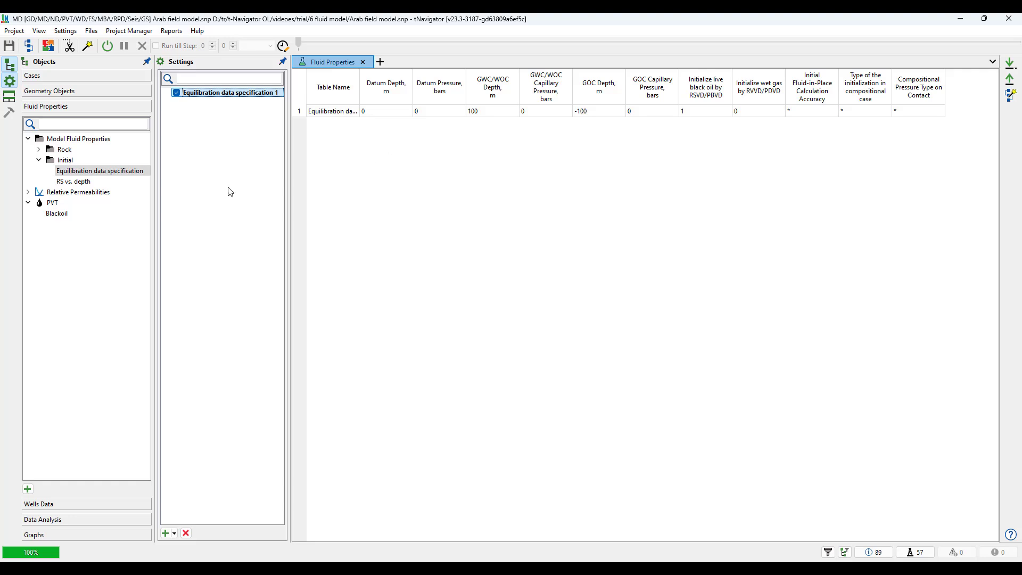
click(93, 172)
- Compare the PVT_REGION zones of the 3D grid with the table of Equilibration data specification 1
click(43, 94)
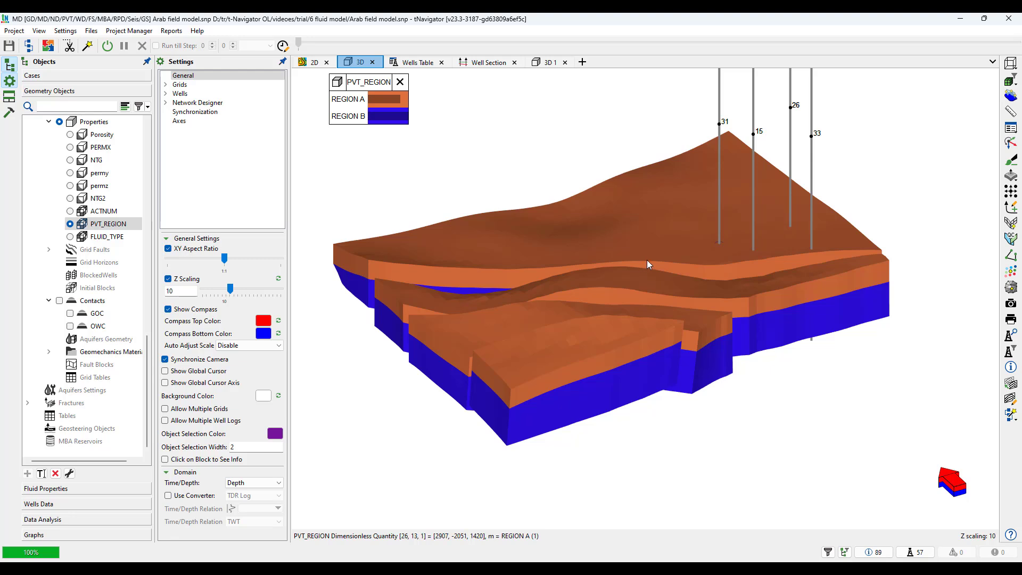
click(46, 488)
click(64, 171)
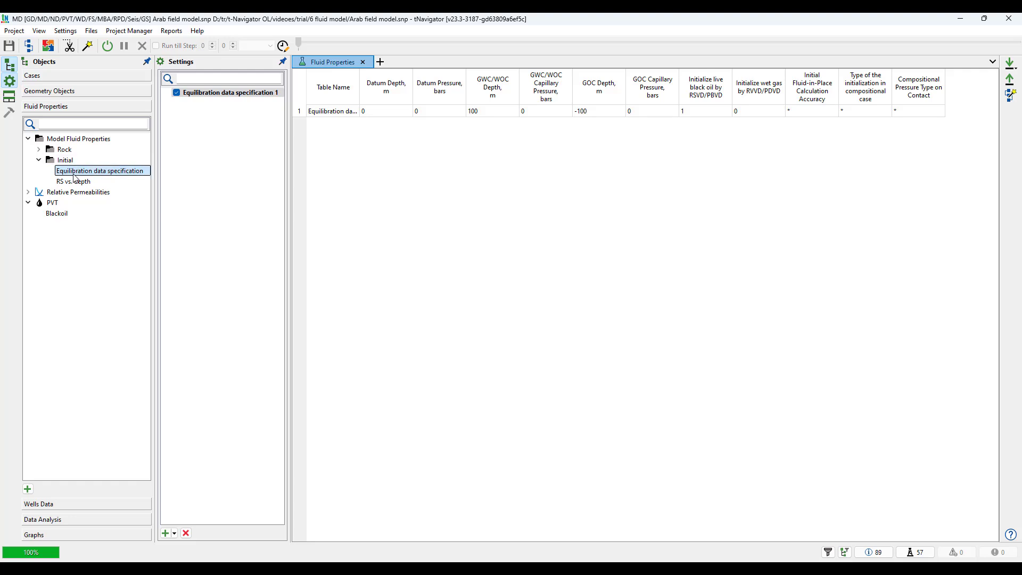
click(139, 175)
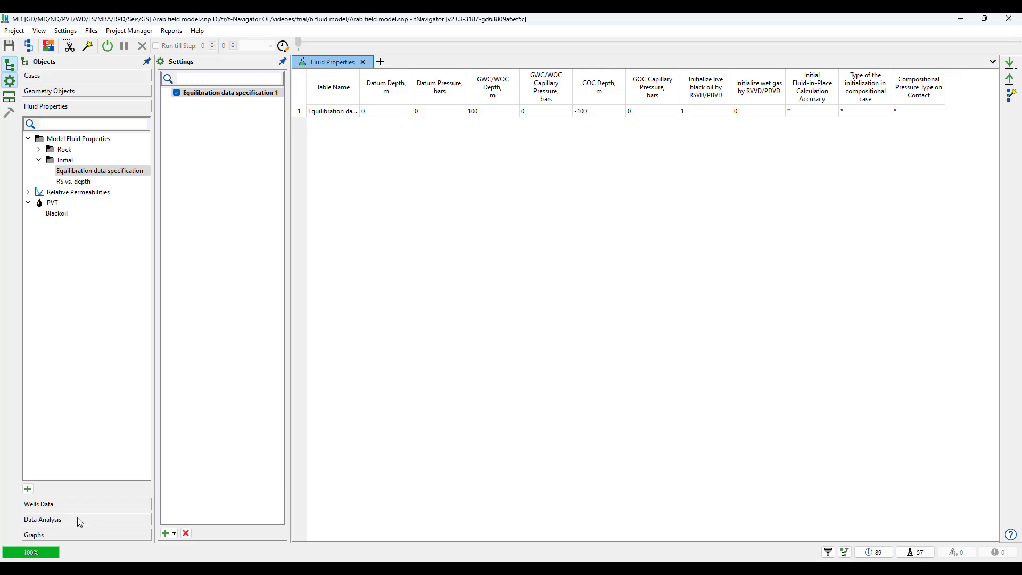
click(83, 90)
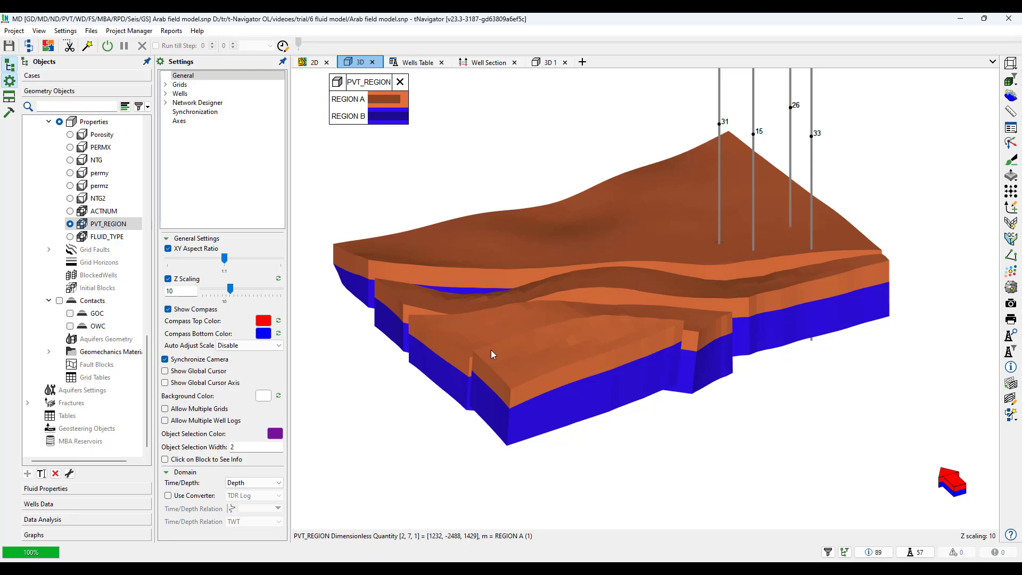
click(46, 488)
click(127, 172)
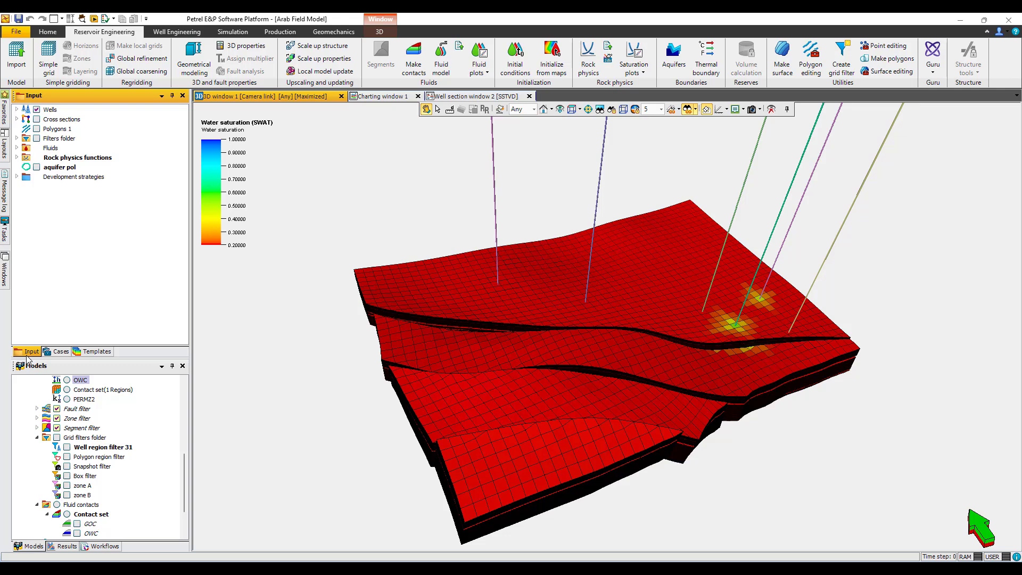
- In Petrel, examine the initial conditions of fluid model PVT1 for pressure, datum and contact depths, and return to the tNavigator model
click(16, 147)
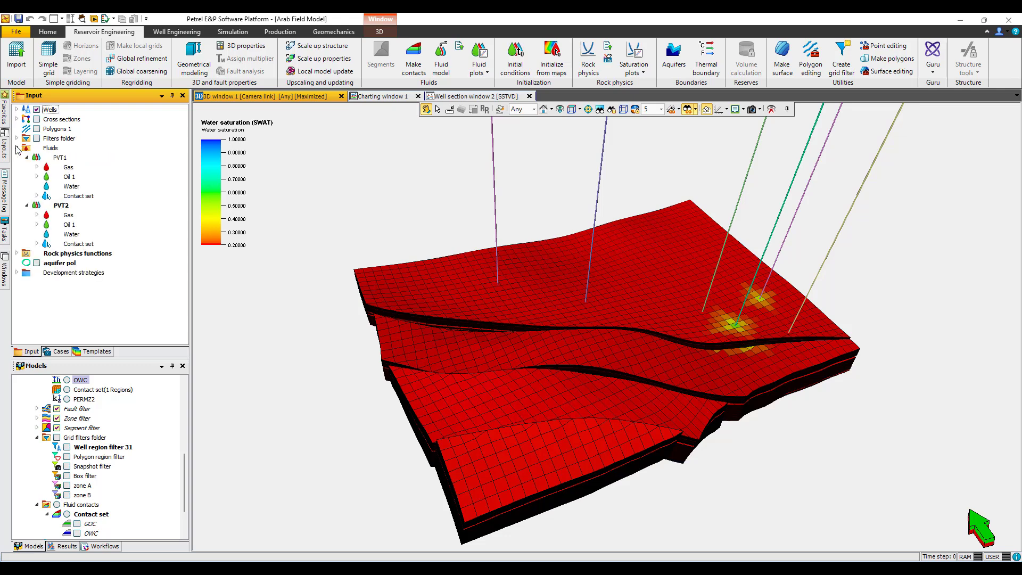
click(28, 205)
click(28, 204)
click(441, 58)
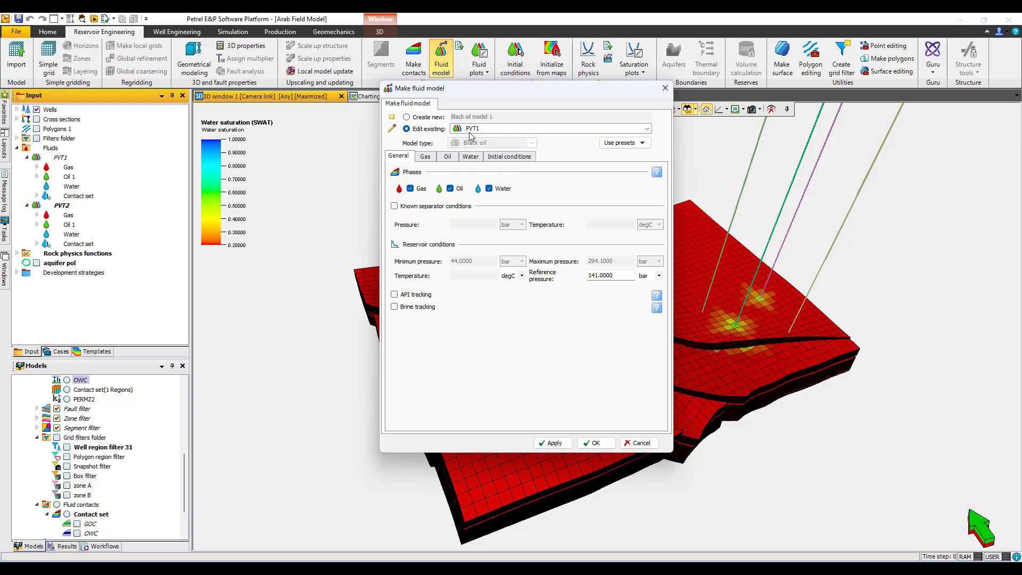
click(503, 157)
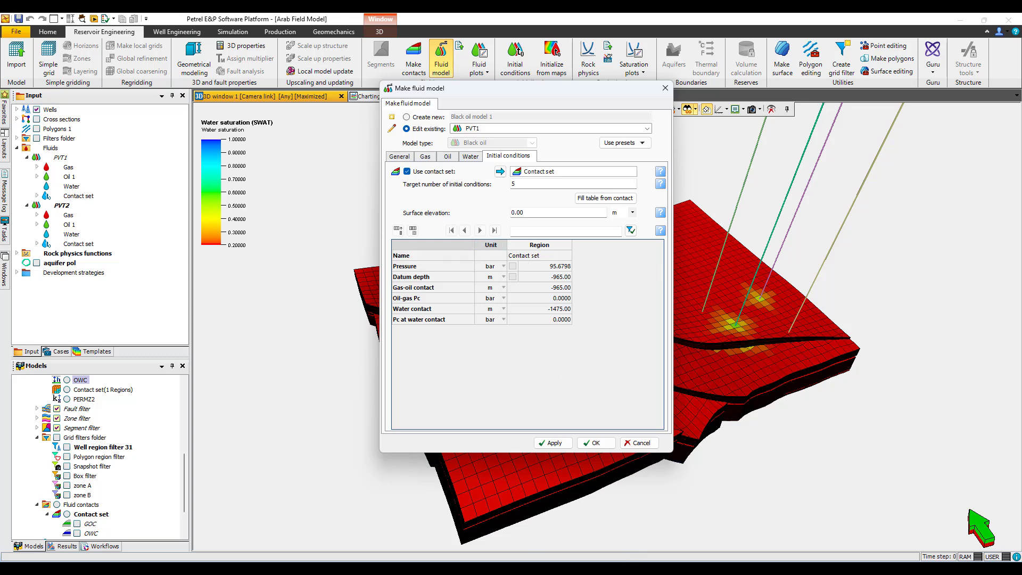
click(547, 568)
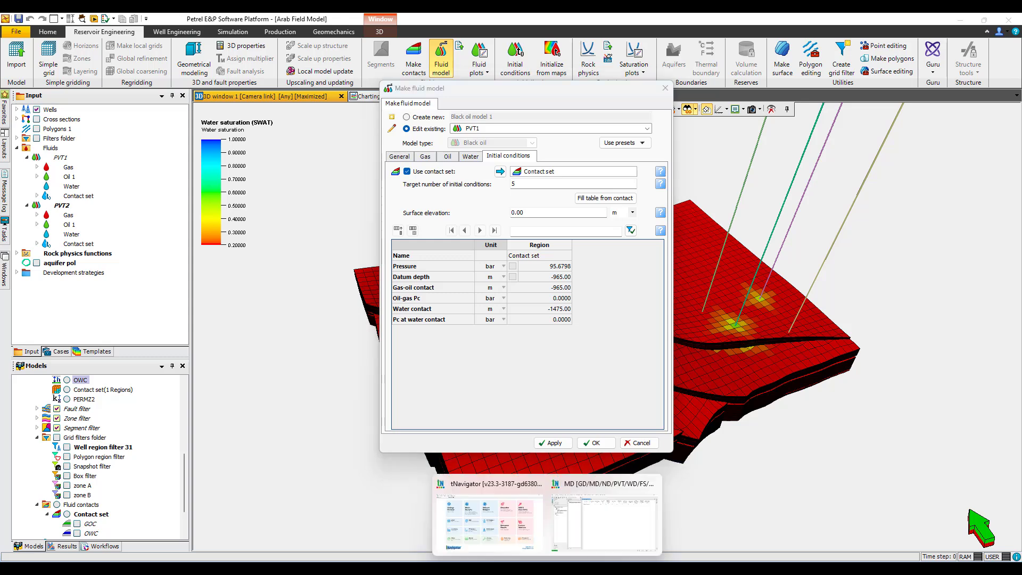
click(587, 536)
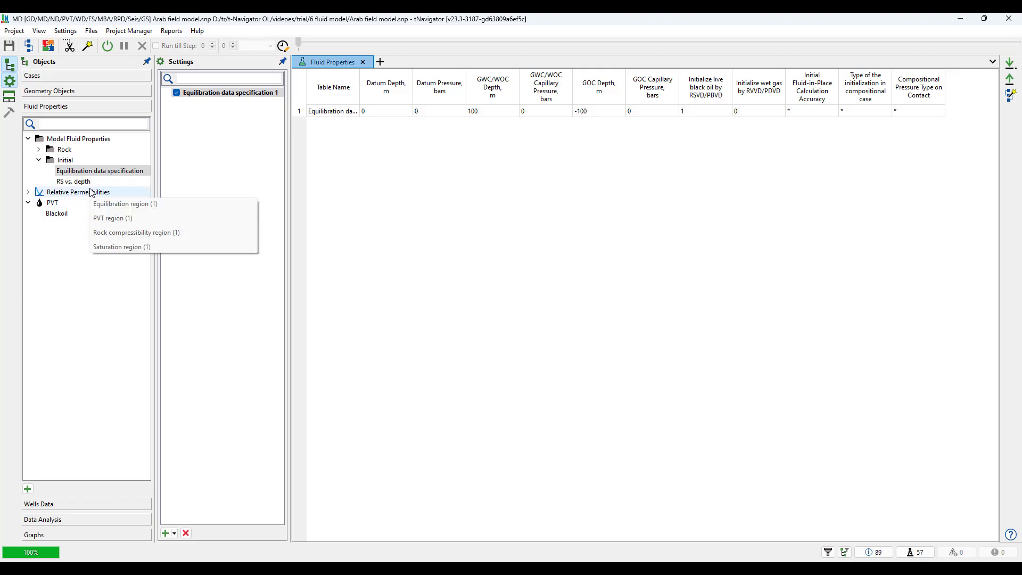
- In Petrel, examine how the black oil fluid model of simulation case history_case_mood assigns contact sets and fluid models by PVT_REGION
click(960, 19)
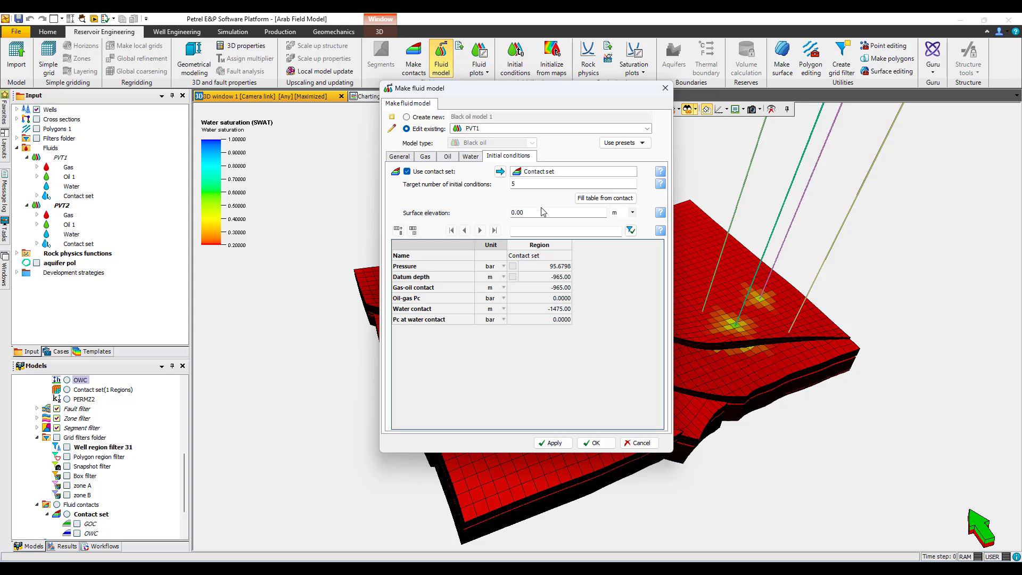
click(665, 88)
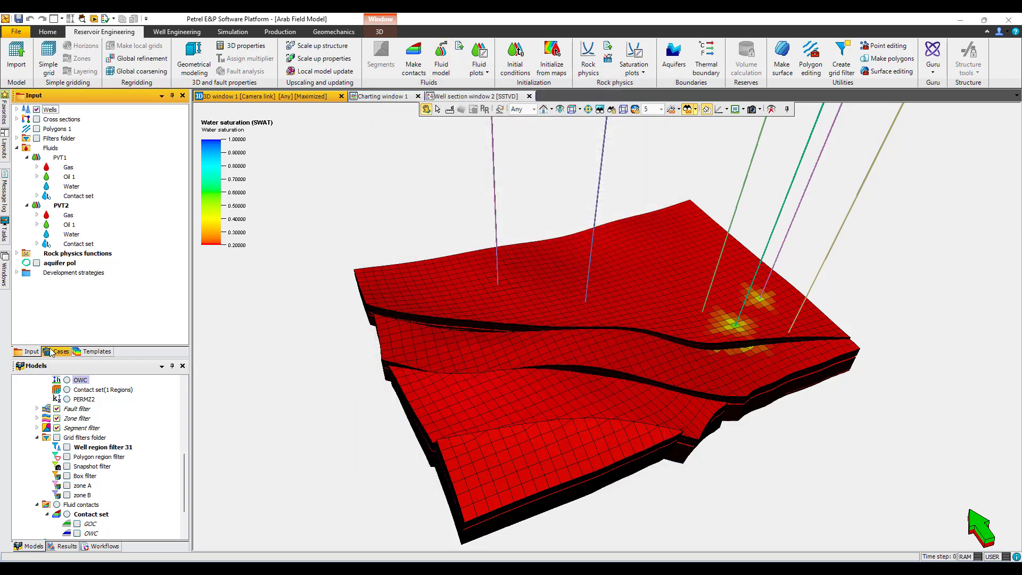
click(56, 353)
right_click(64, 110)
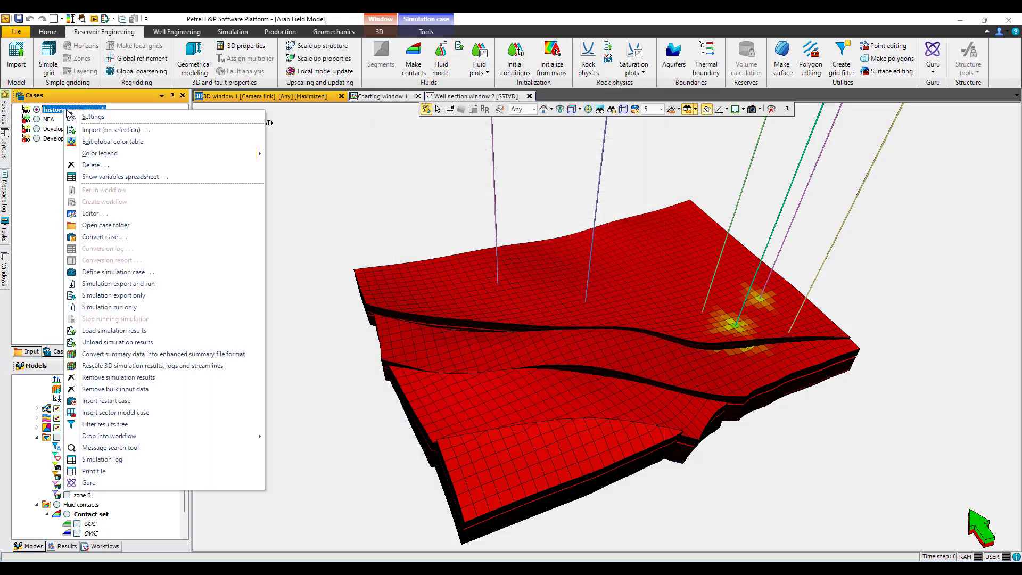
click(114, 330)
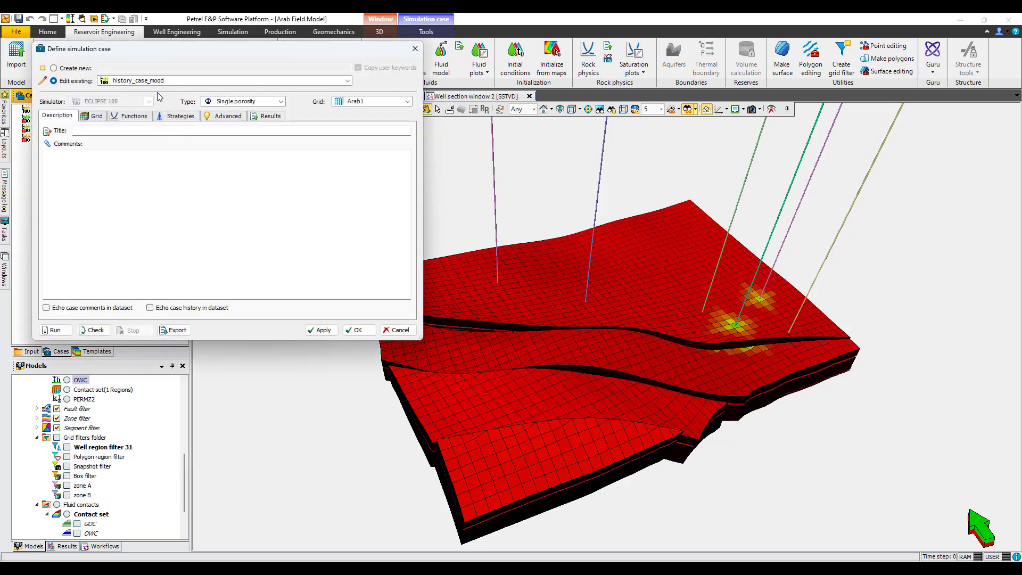
drag(157, 50, 240, 64)
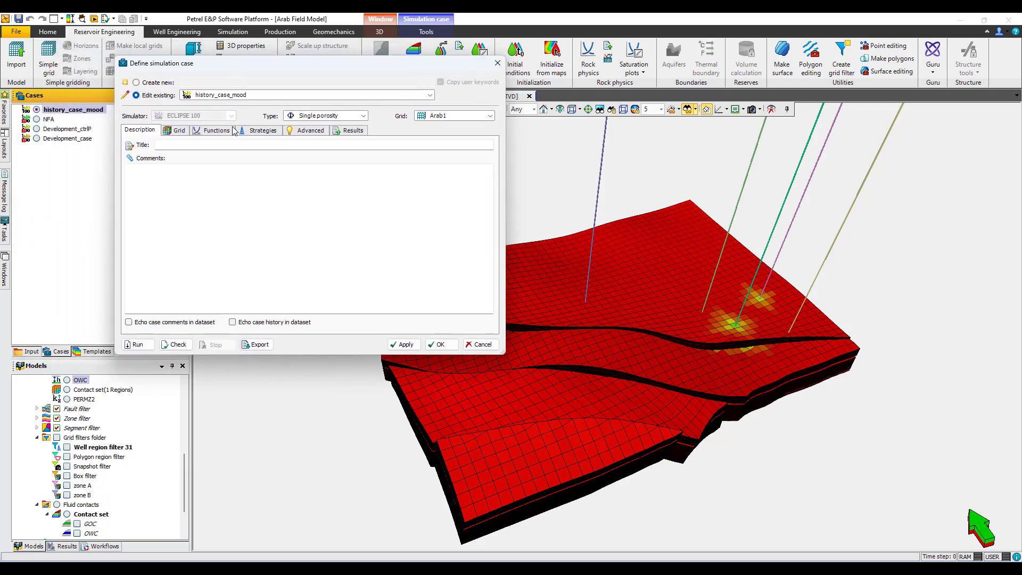
click(215, 130)
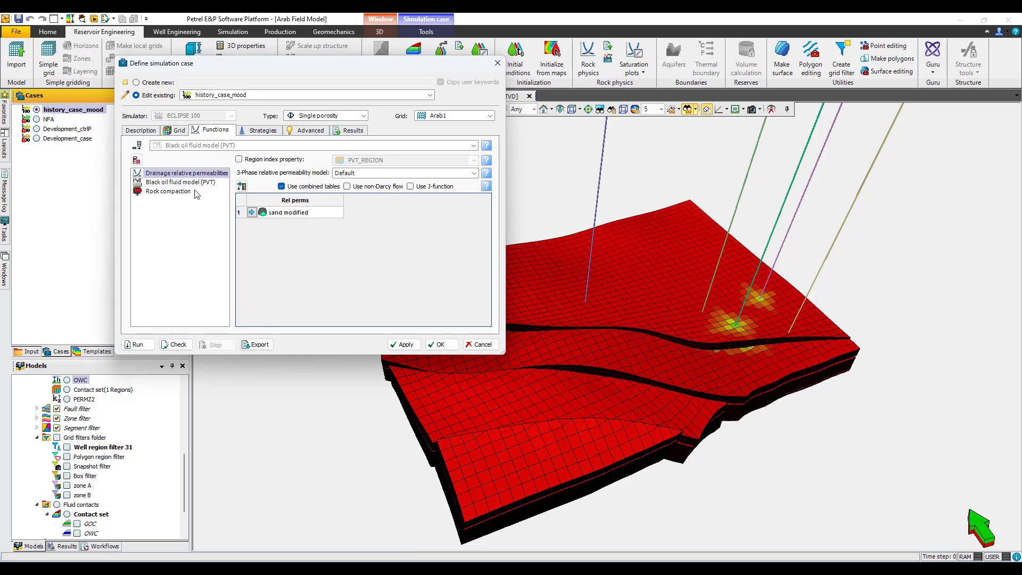
click(164, 184)
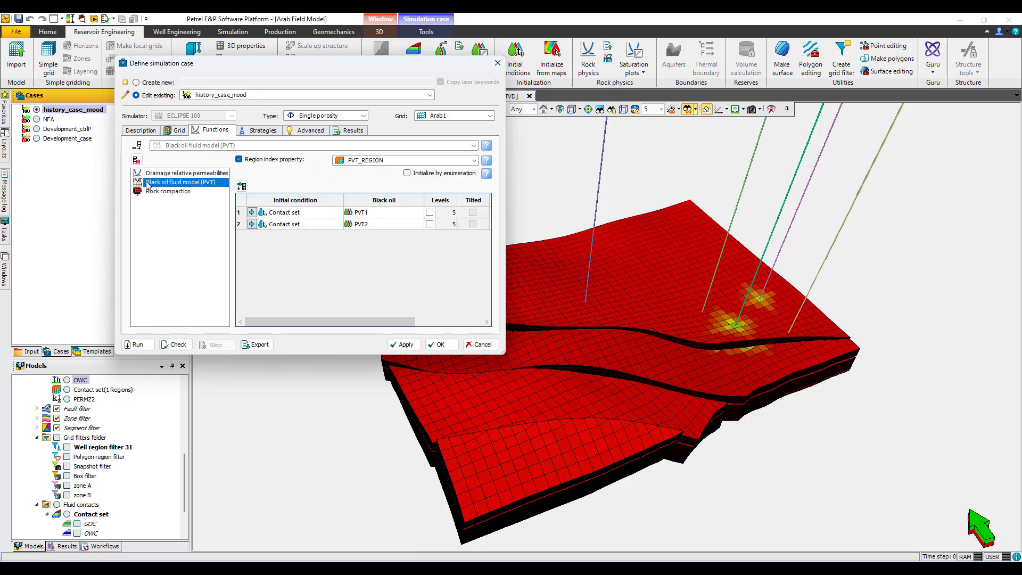
drag(248, 68, 495, 75)
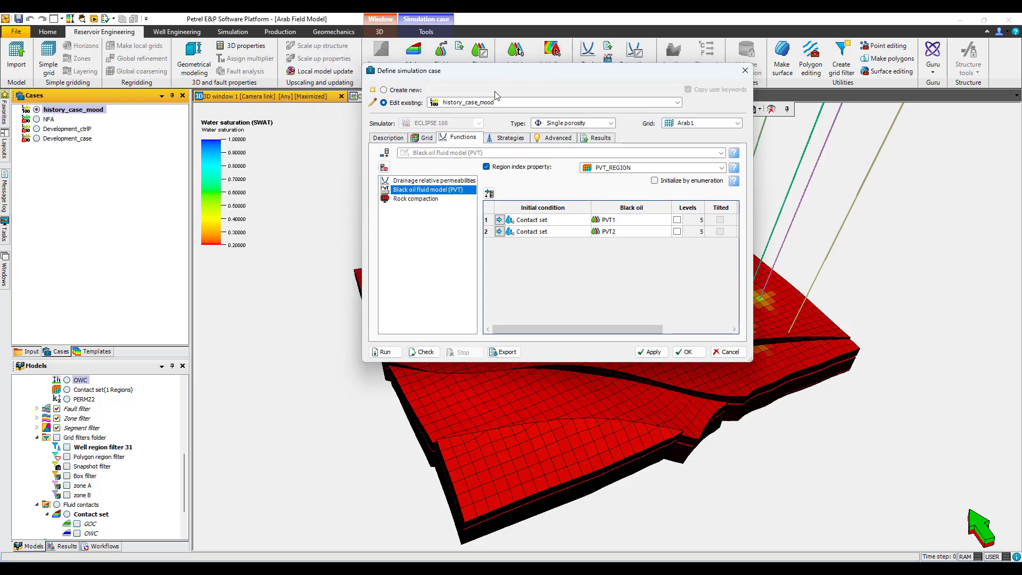
click(29, 351)
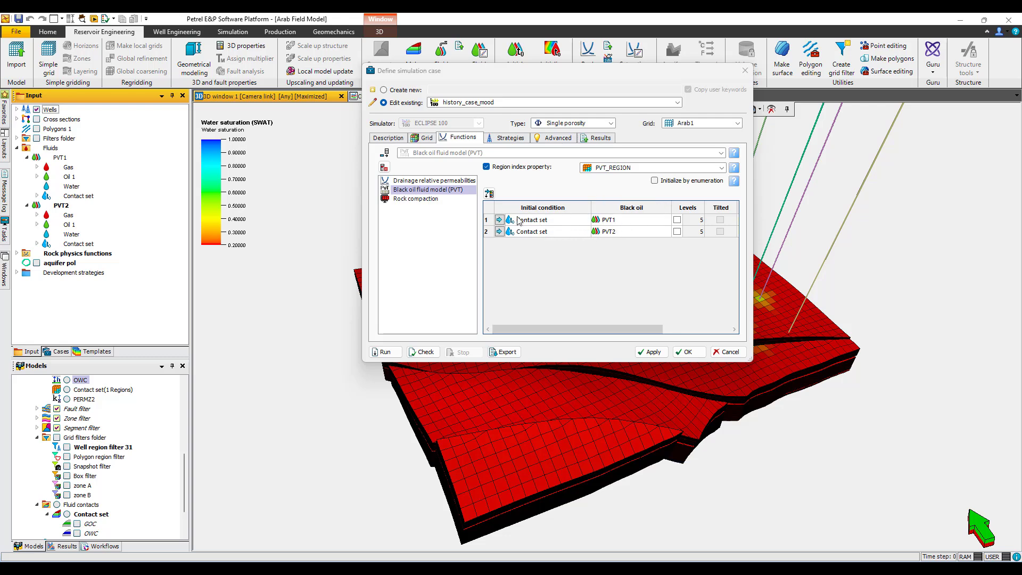
click(726, 352)
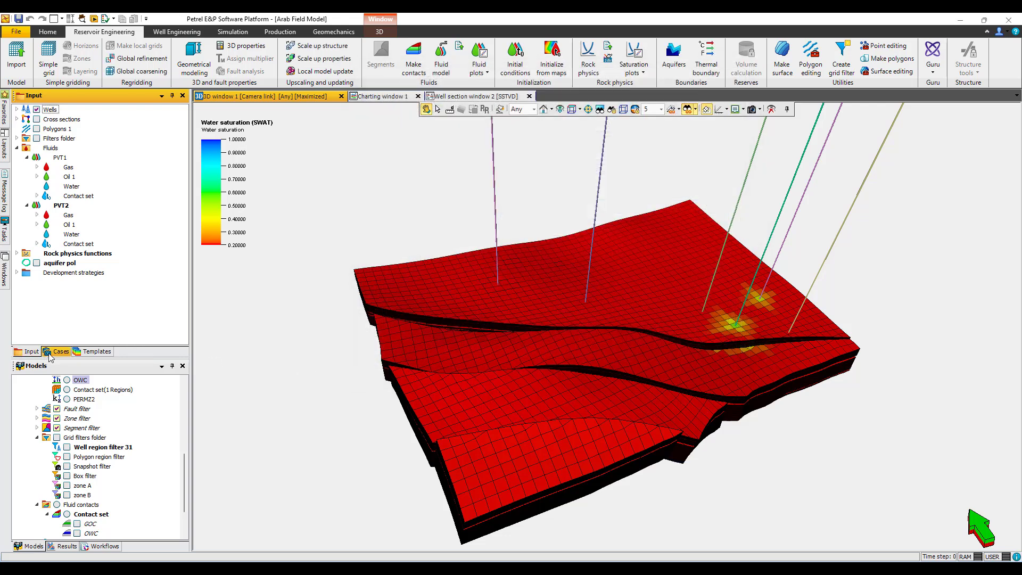
- Review the contact set and initial conditions of fluid model PVT1, and return to the tNavigator model
click(440, 61)
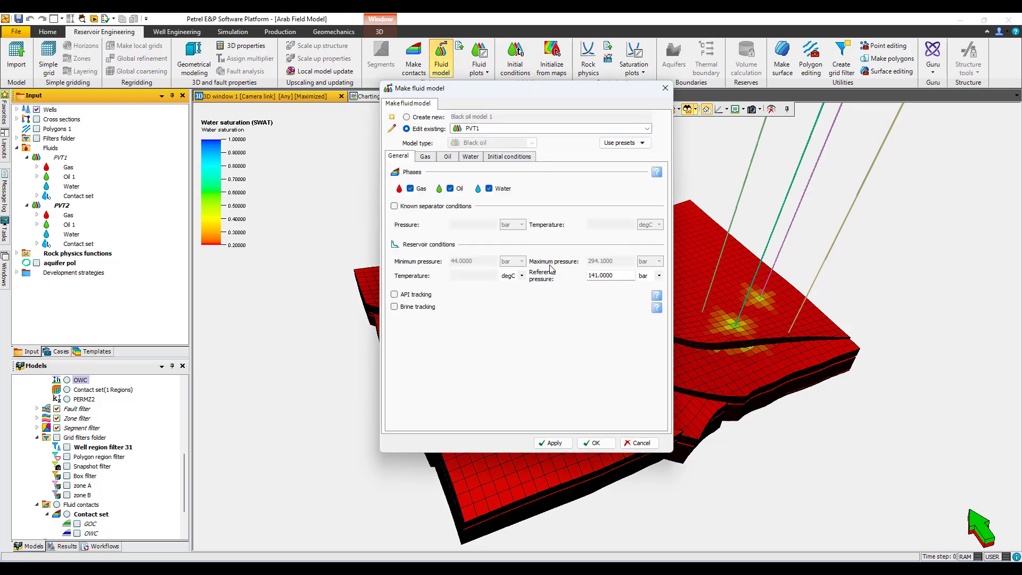
click(519, 158)
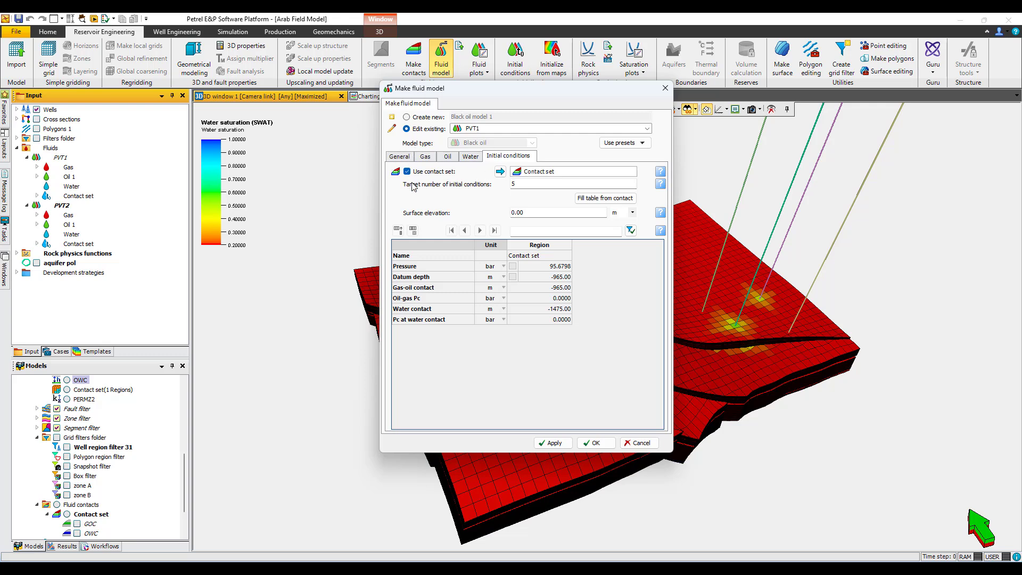
click(665, 88)
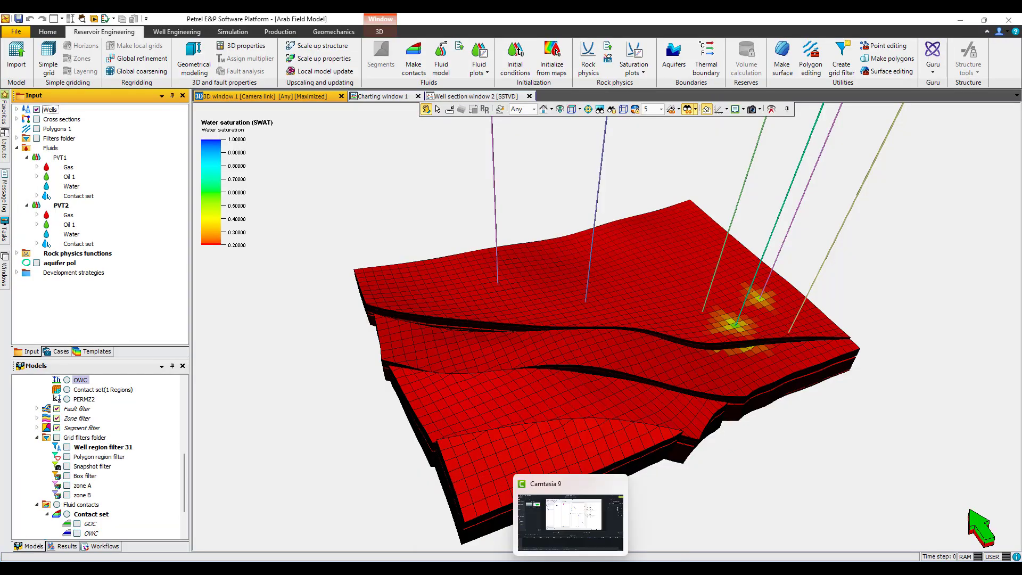
click(623, 519)
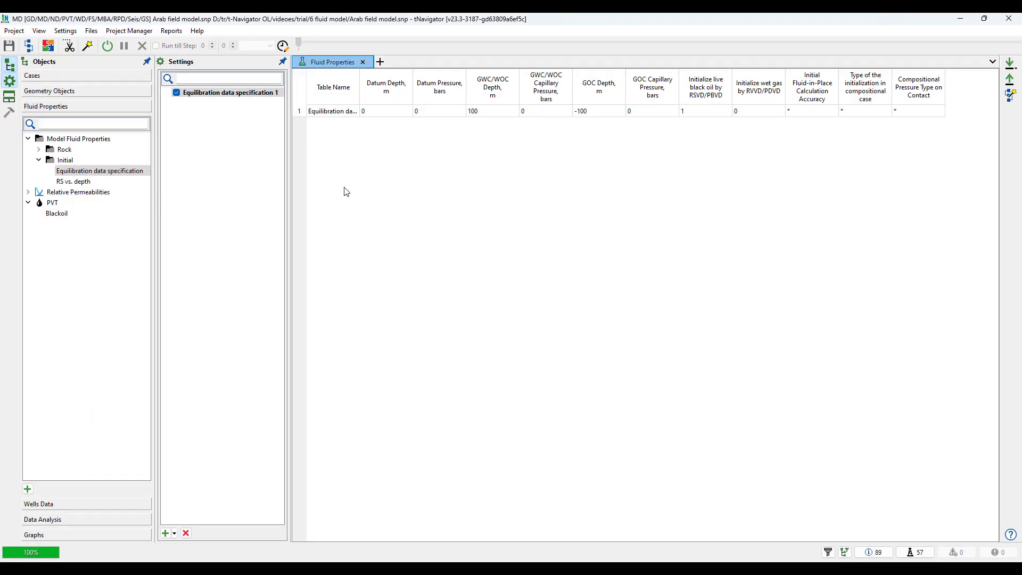
- Compare the Blackoil PVT data, including variant Blackoil1.inc, with the Equilibration data specification table of the Initial fluid properties
click(67, 173)
click(63, 161)
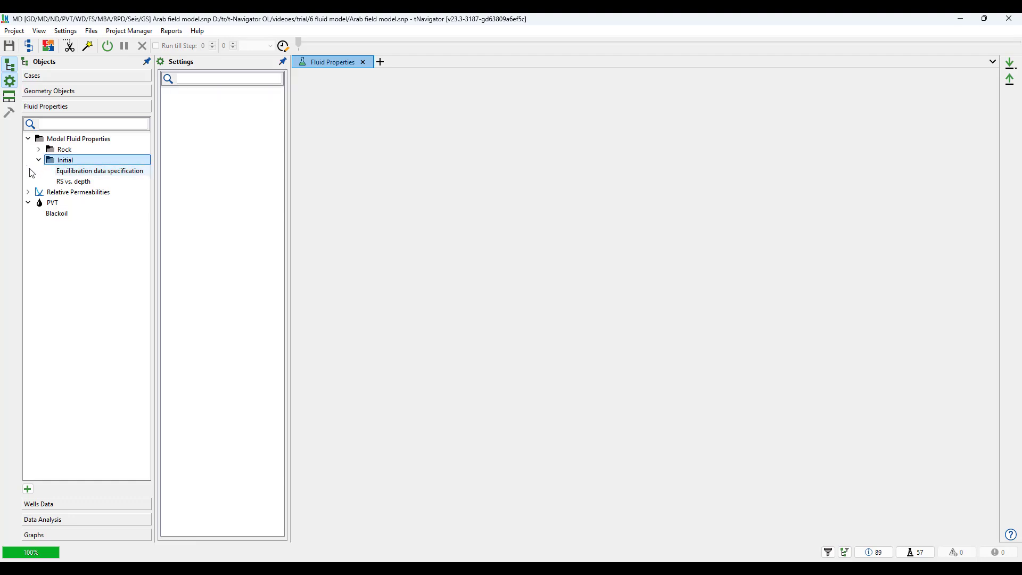
click(53, 204)
click(55, 215)
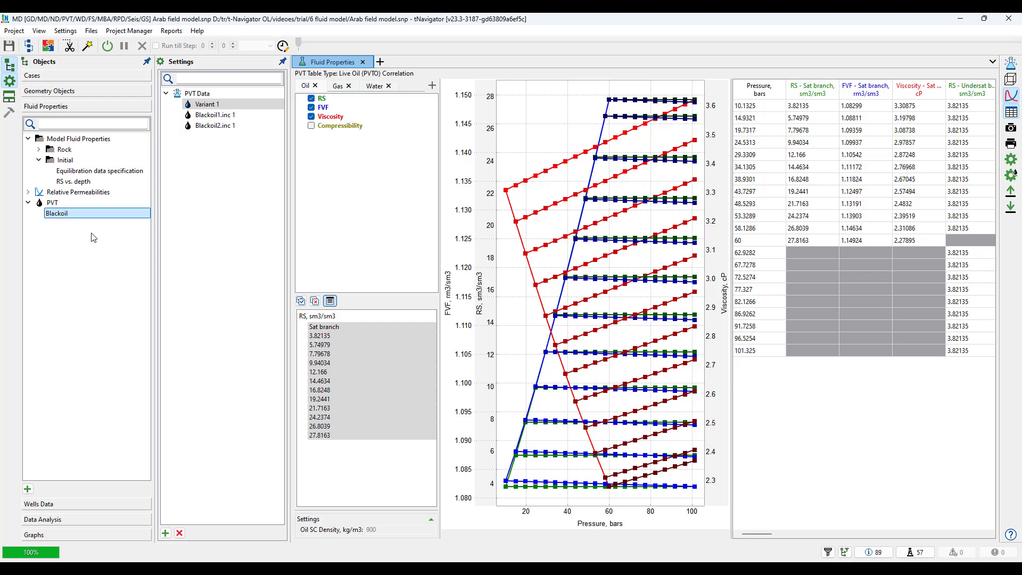
click(65, 164)
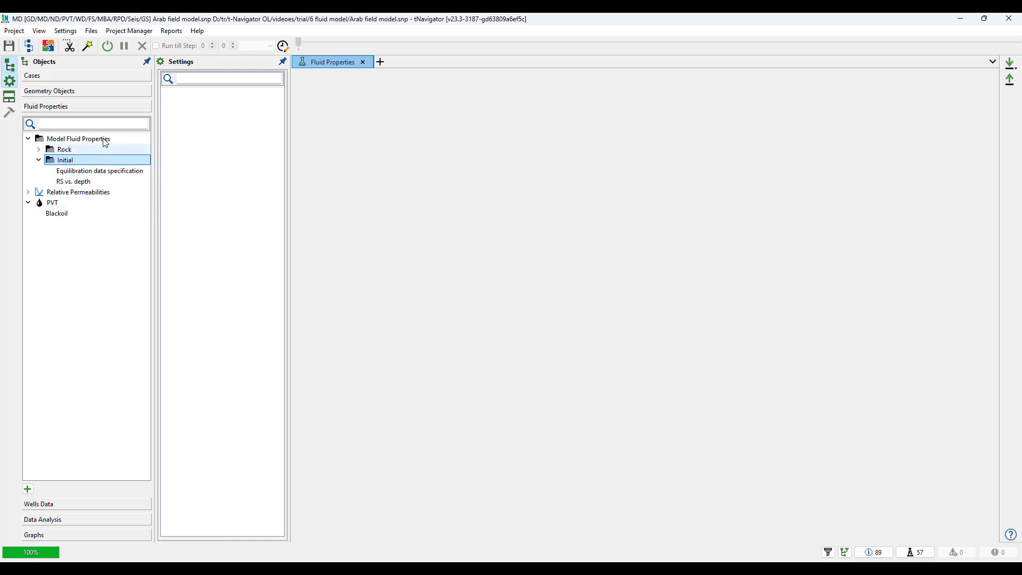
click(86, 176)
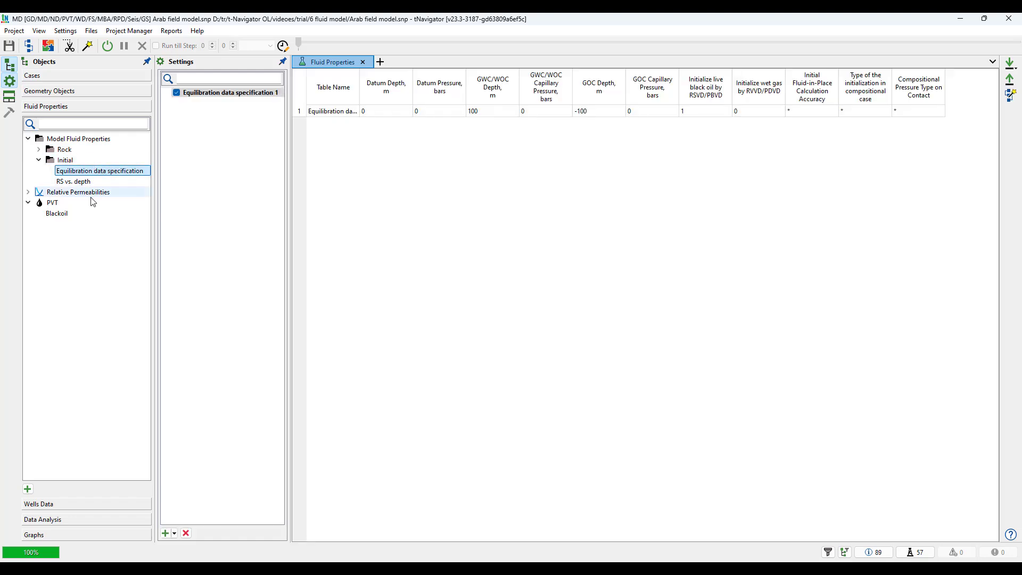
click(62, 206)
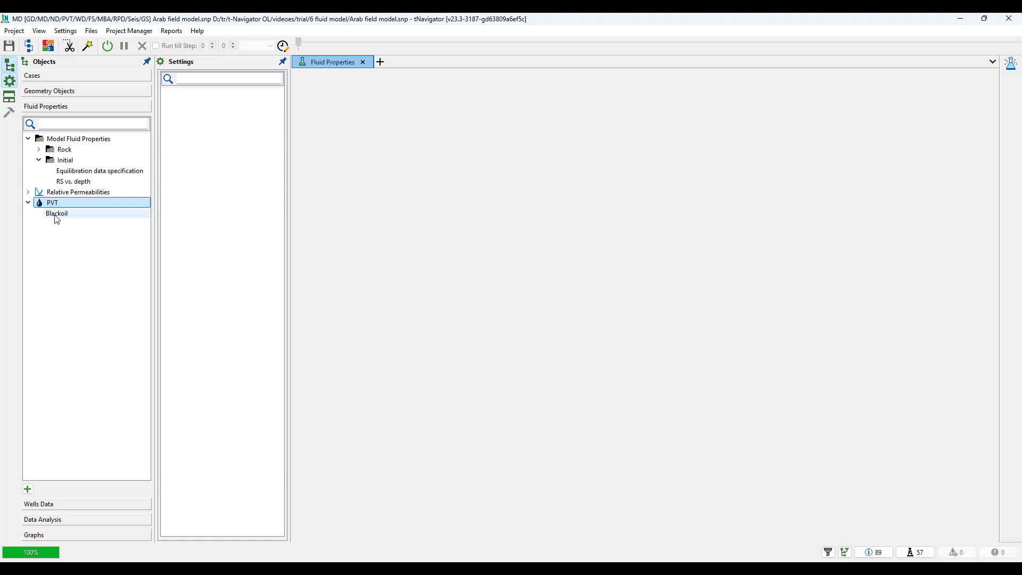
click(57, 213)
click(213, 115)
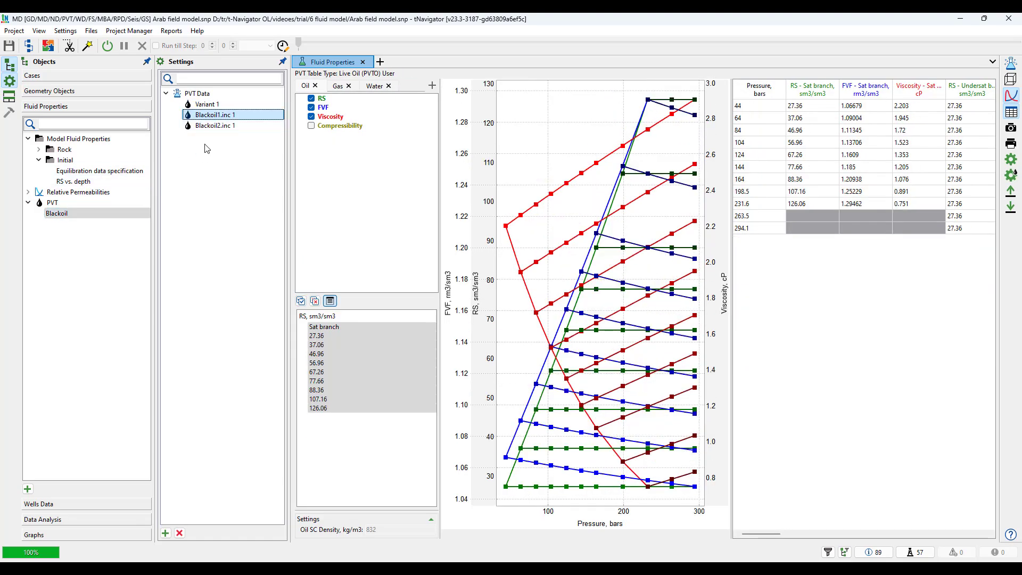
click(99, 174)
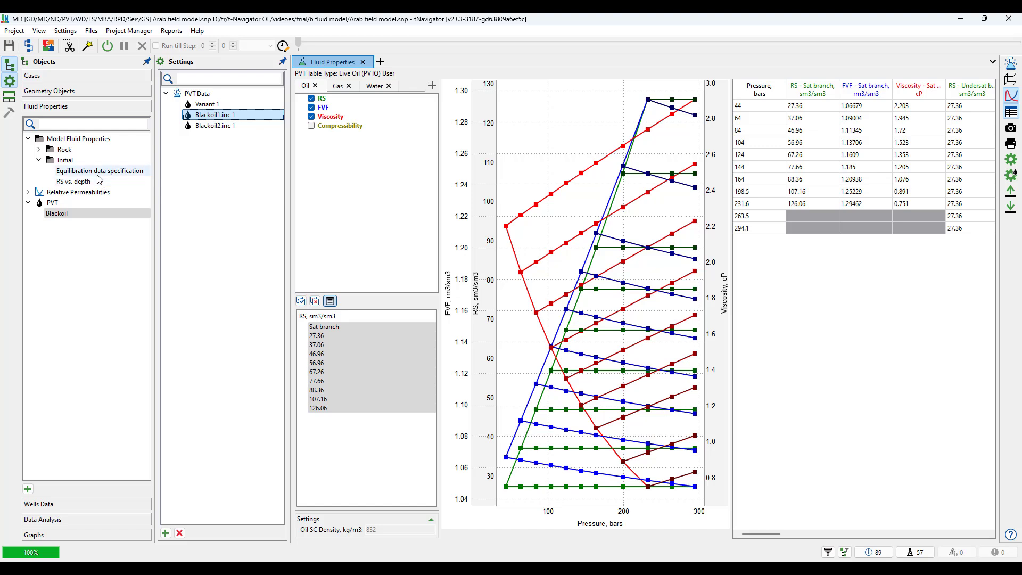
click(82, 164)
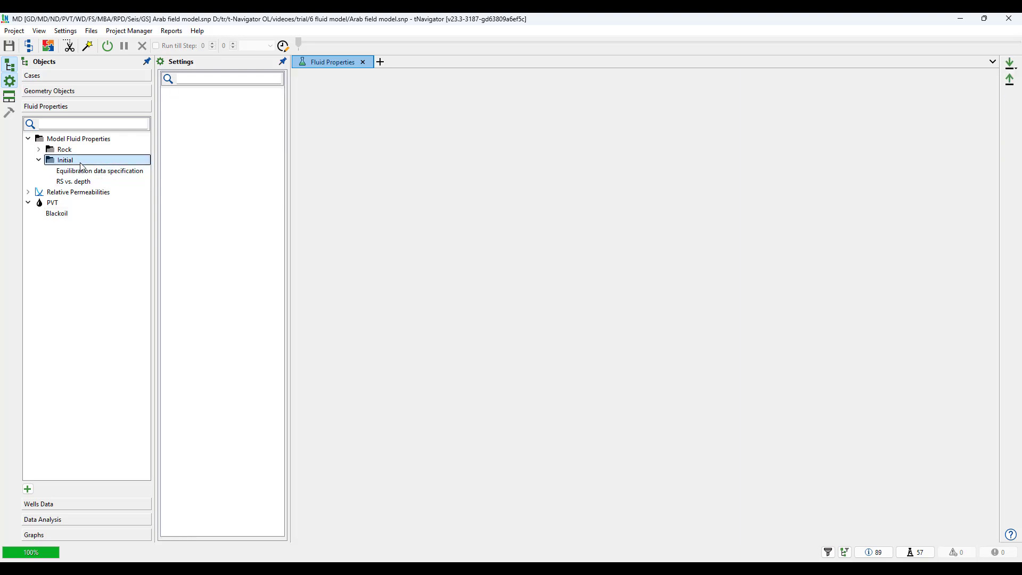
click(85, 171)
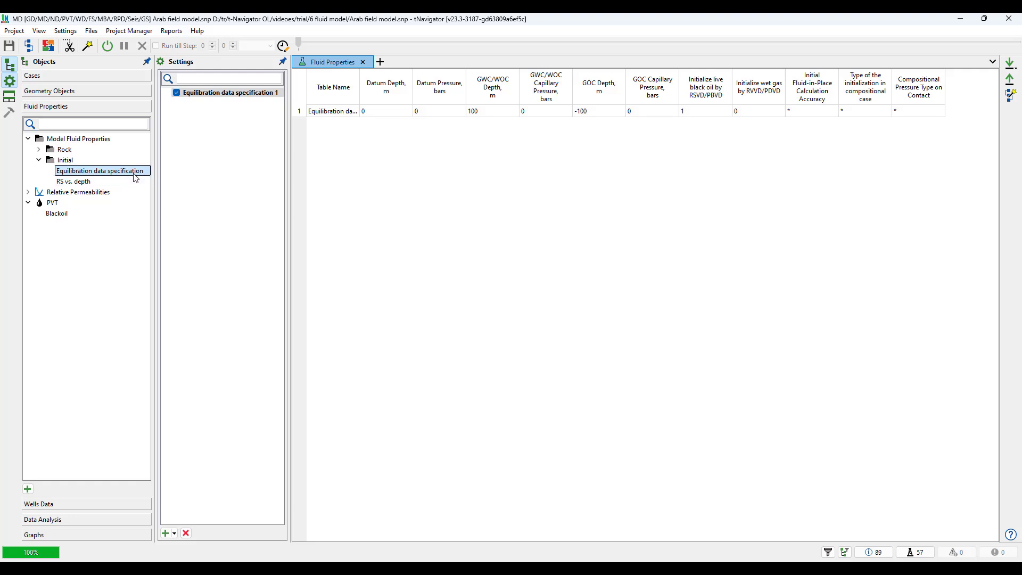
- Delete the RS vs. depth property from the Initial fluid properties
click(74, 182)
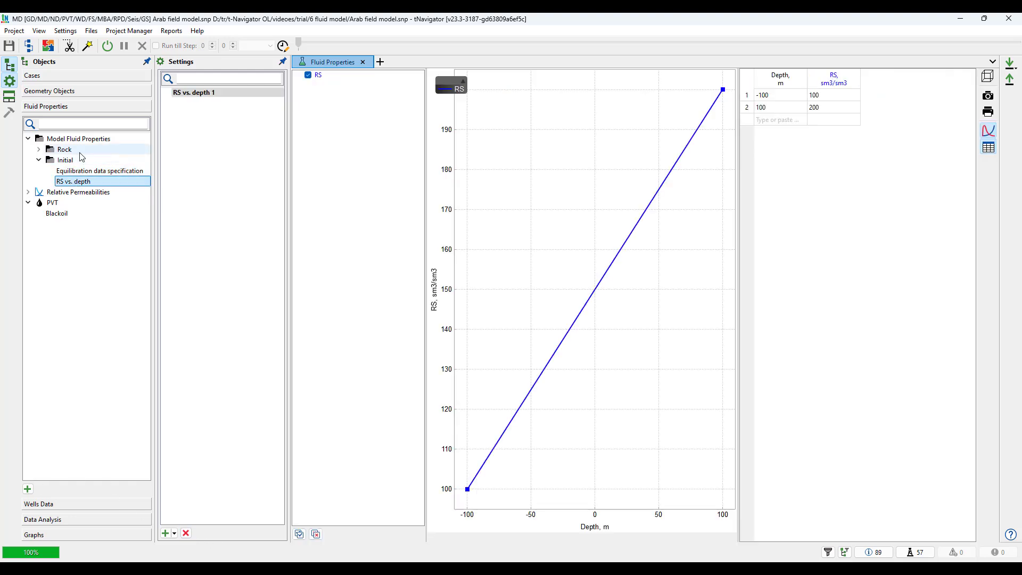
right_click(88, 183)
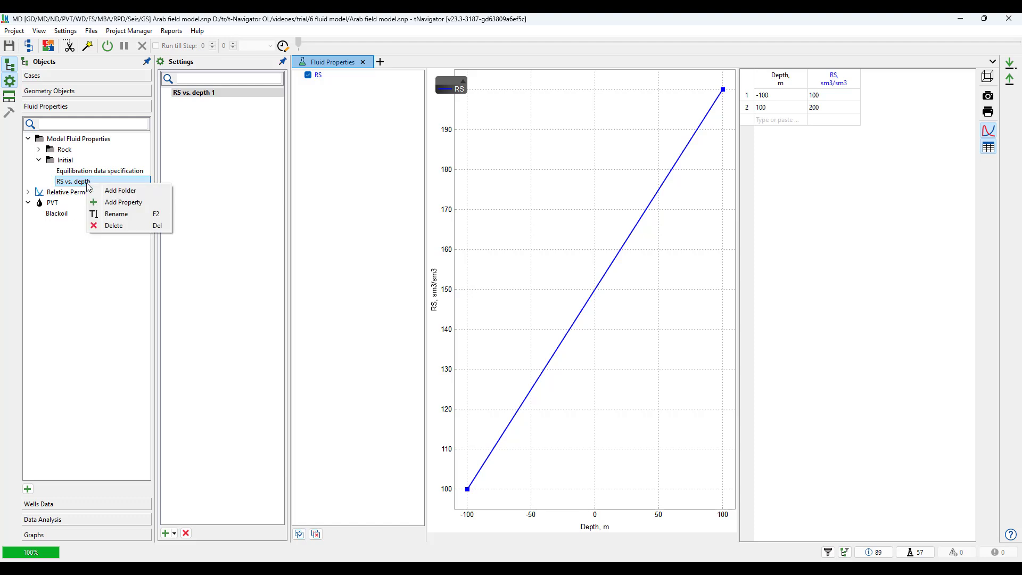
click(112, 226)
click(525, 307)
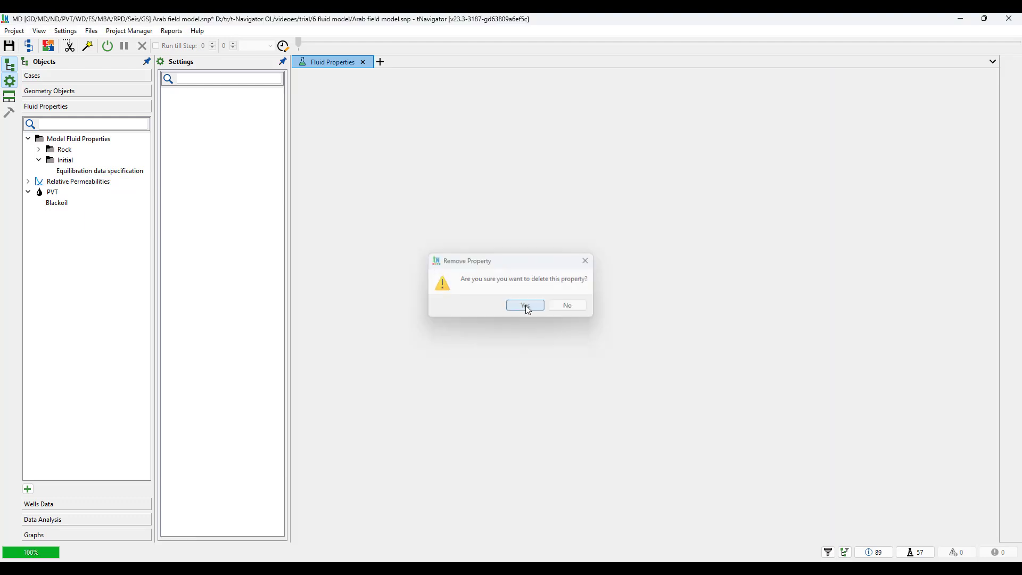
- Review the Equilibration data specification table and add the Bubble point pressure vs. depth (PBVD) property to the Initial folder
click(106, 171)
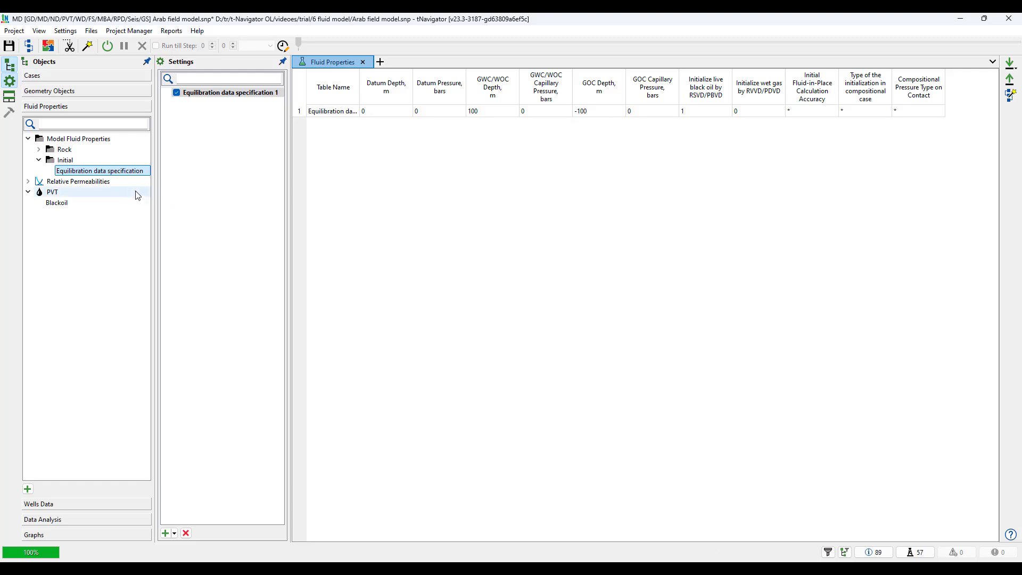
mouse_move(134, 193)
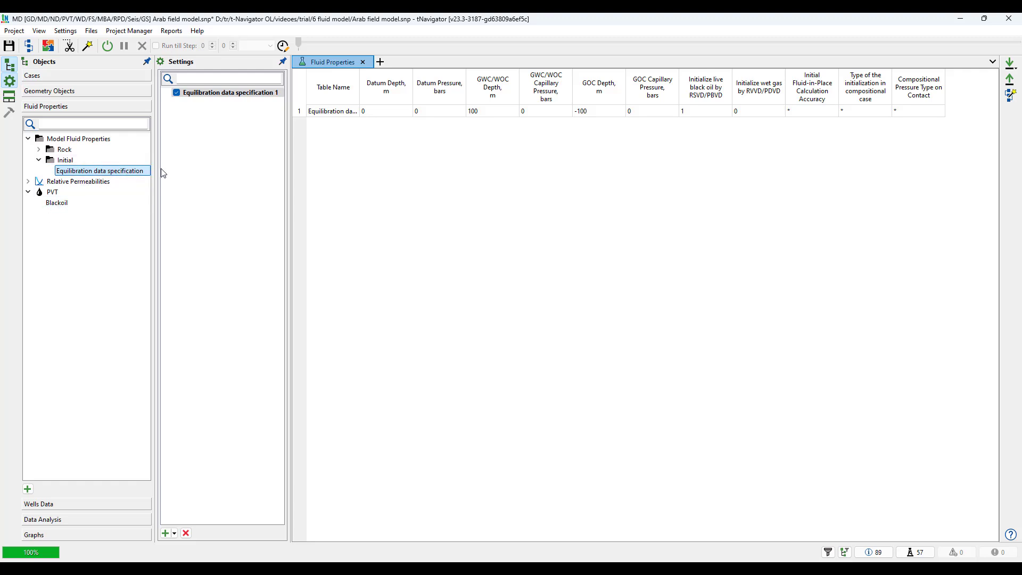
click(61, 162)
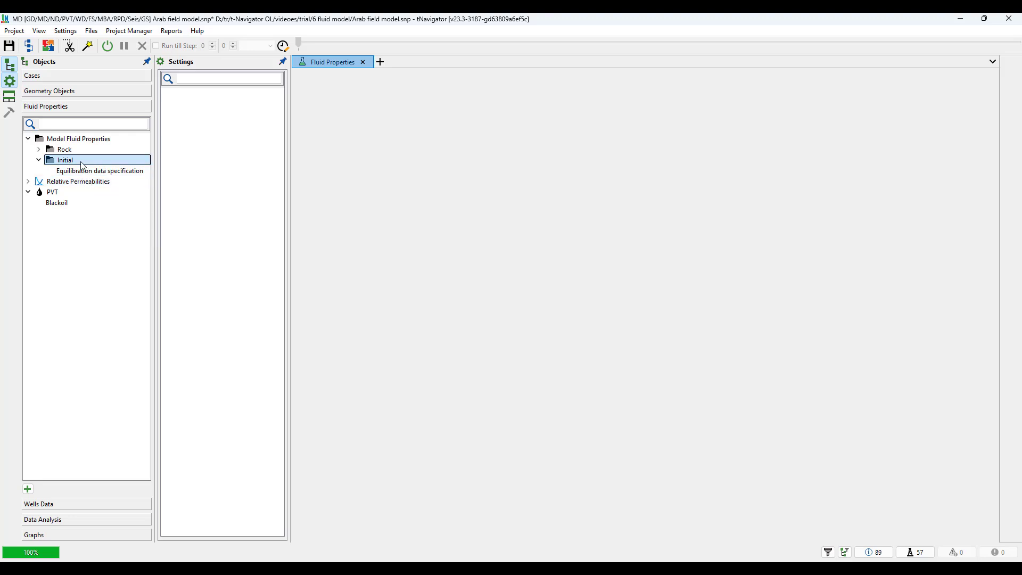
click(84, 170)
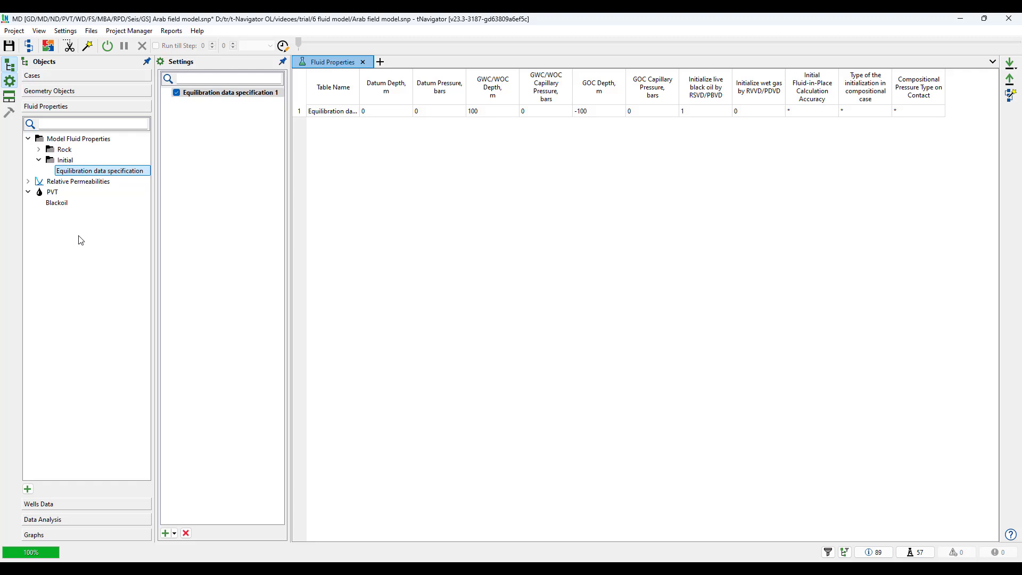
click(66, 162)
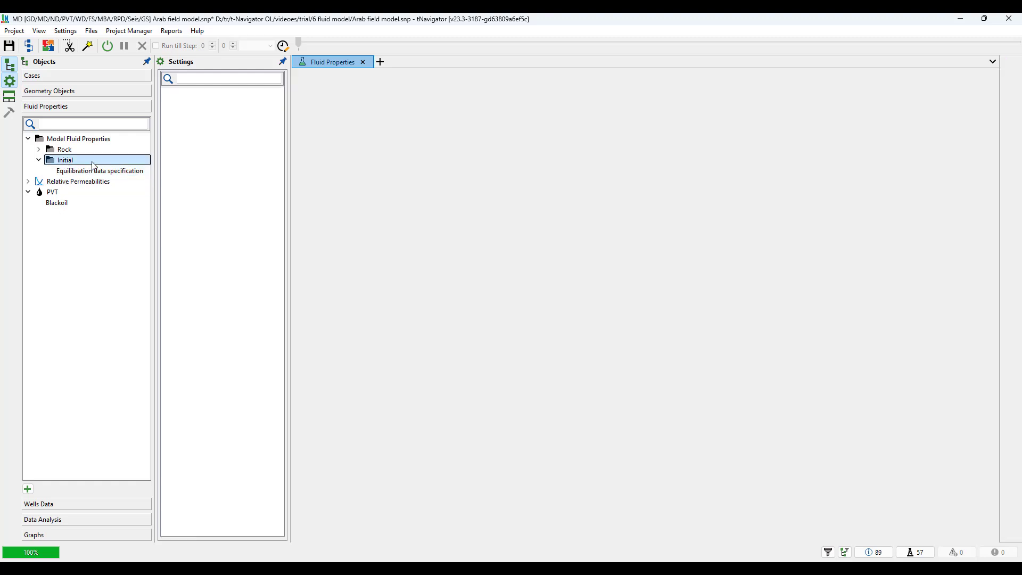
right_click(94, 166)
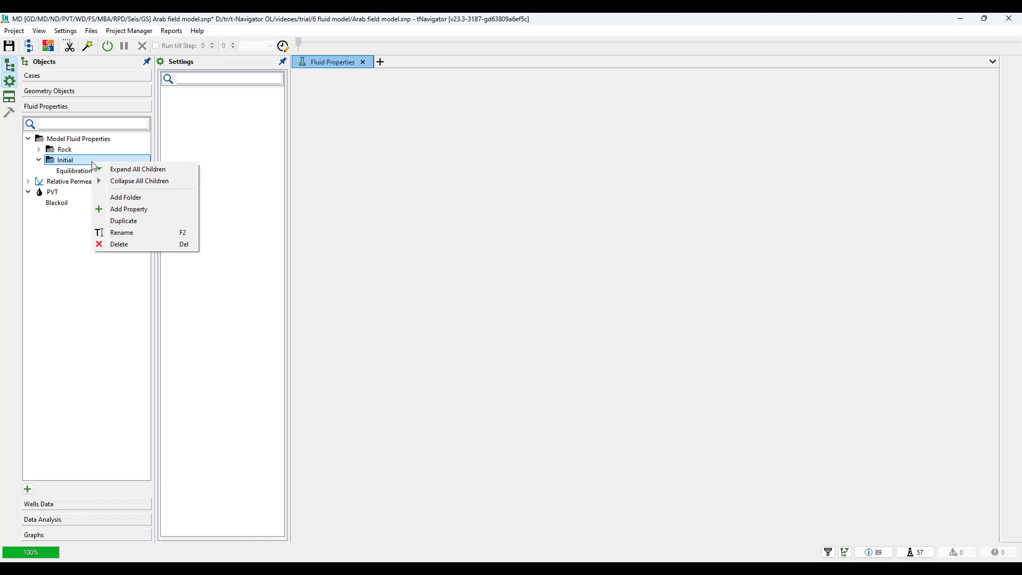
click(118, 210)
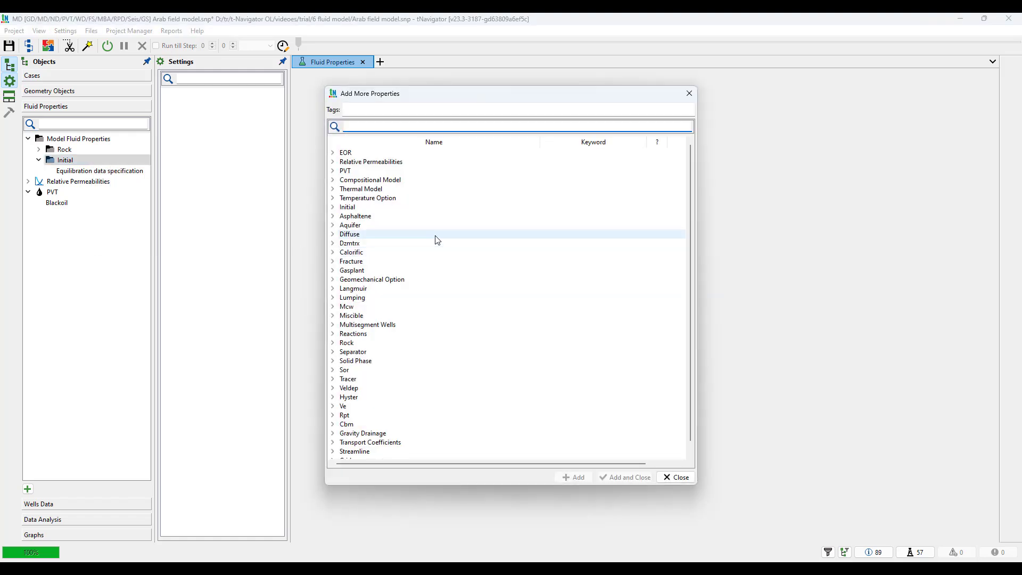
click(334, 208)
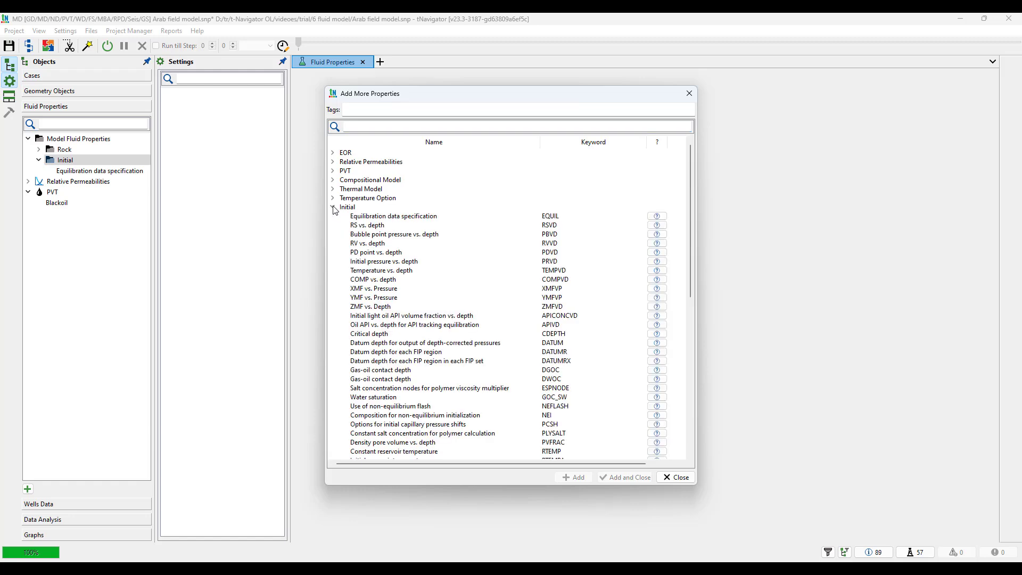
double_click(366, 237)
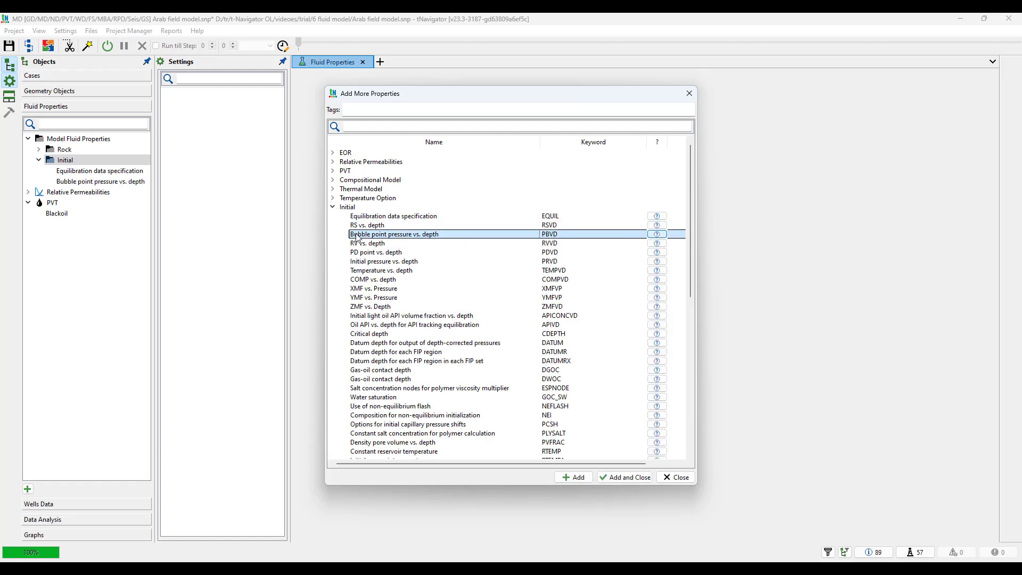
- Open the Equilibration data specification table, and switch to Petrel to review the initial conditions of fluid model PVT1
click(692, 99)
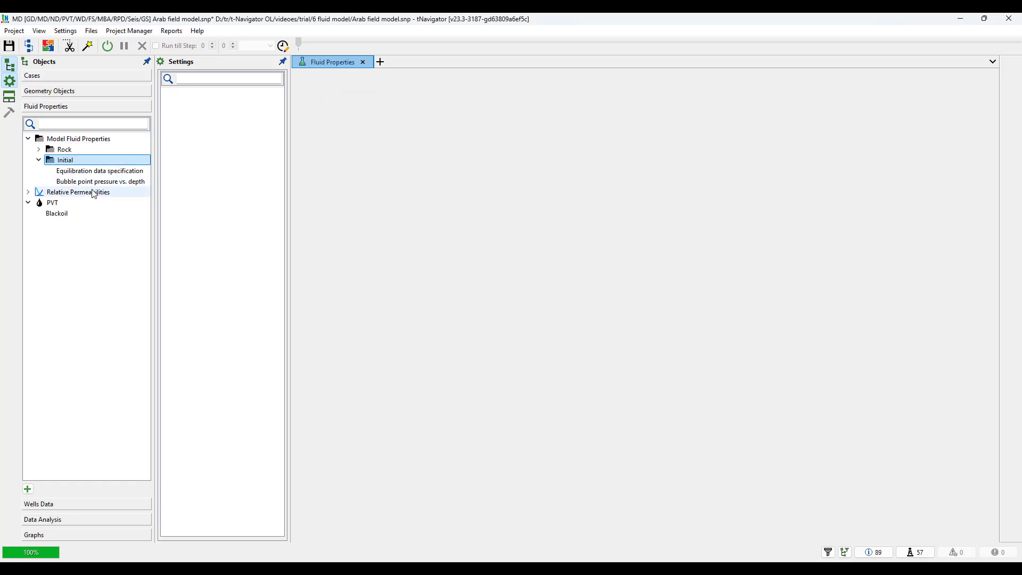
click(70, 173)
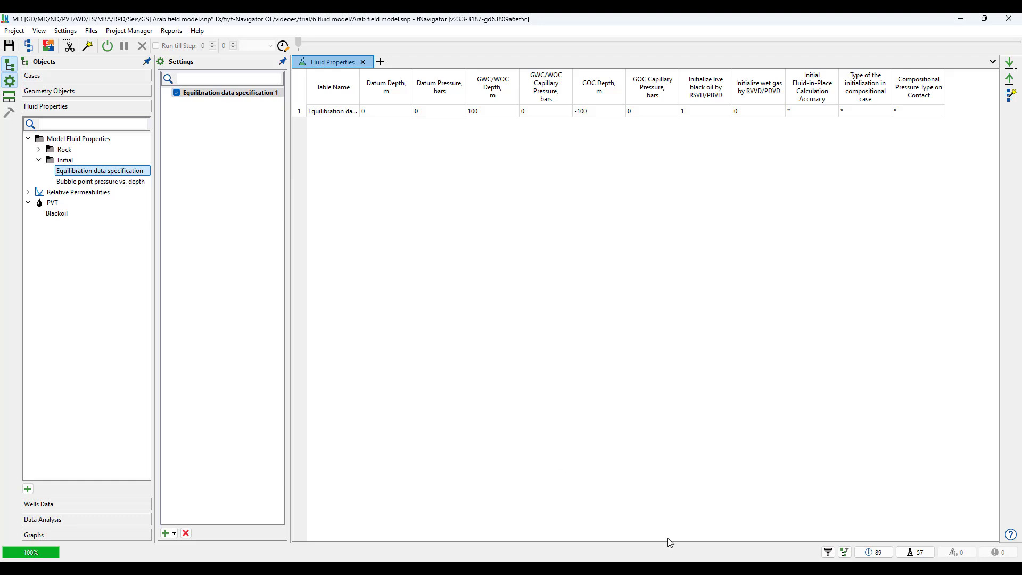
key(alt+Tab)
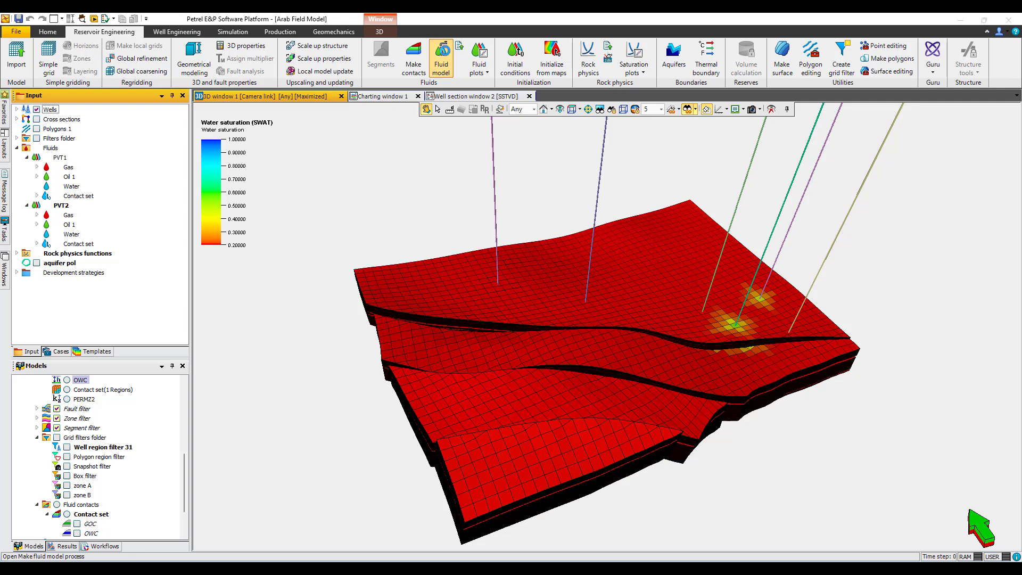
click(442, 55)
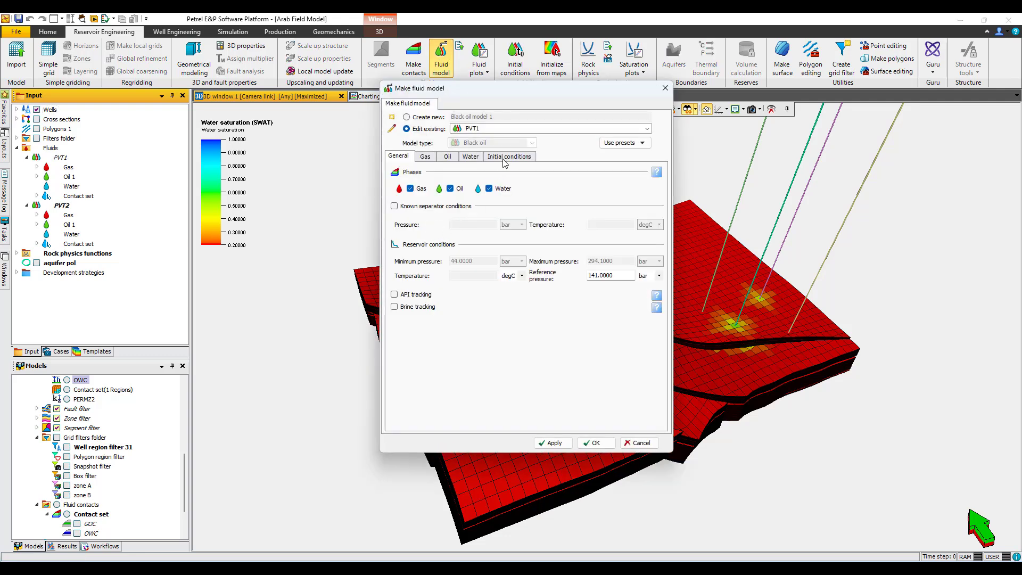
click(504, 159)
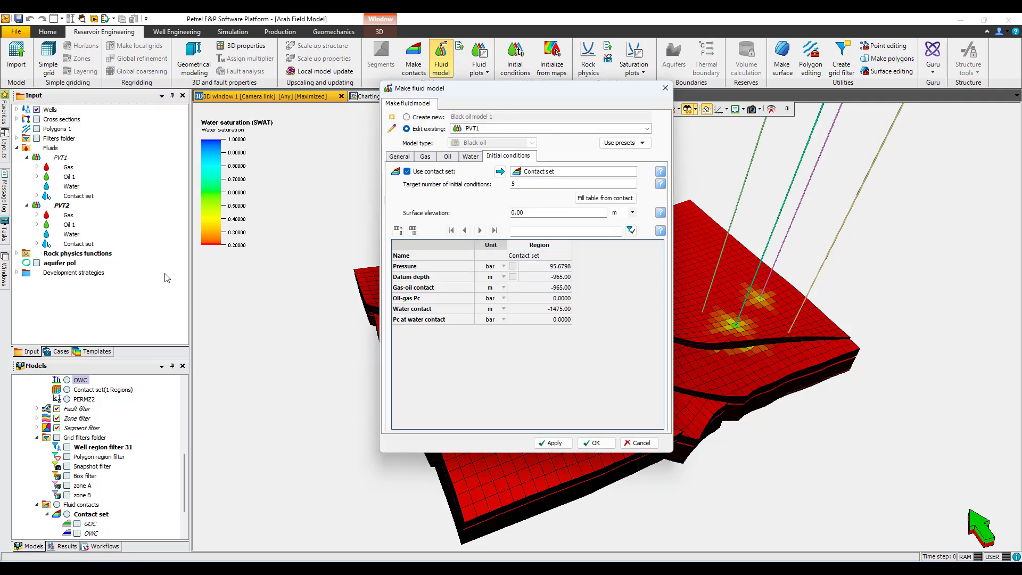
- Examine the OWC surface of the Contact set against the 3D grid, hide it again, and return to tNavigator
scroll(103, 449, down, 1)
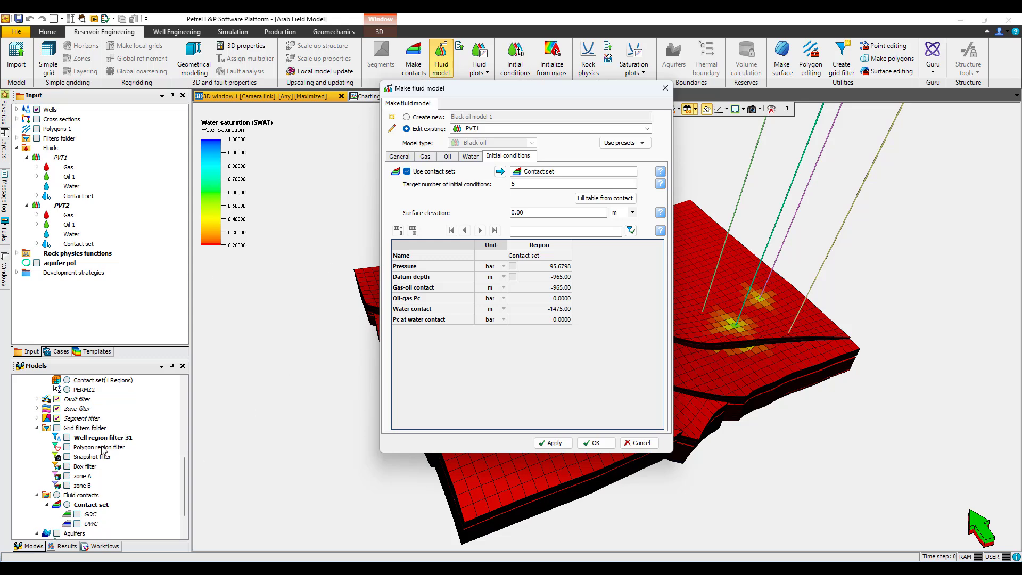
scroll(103, 450, down, 4)
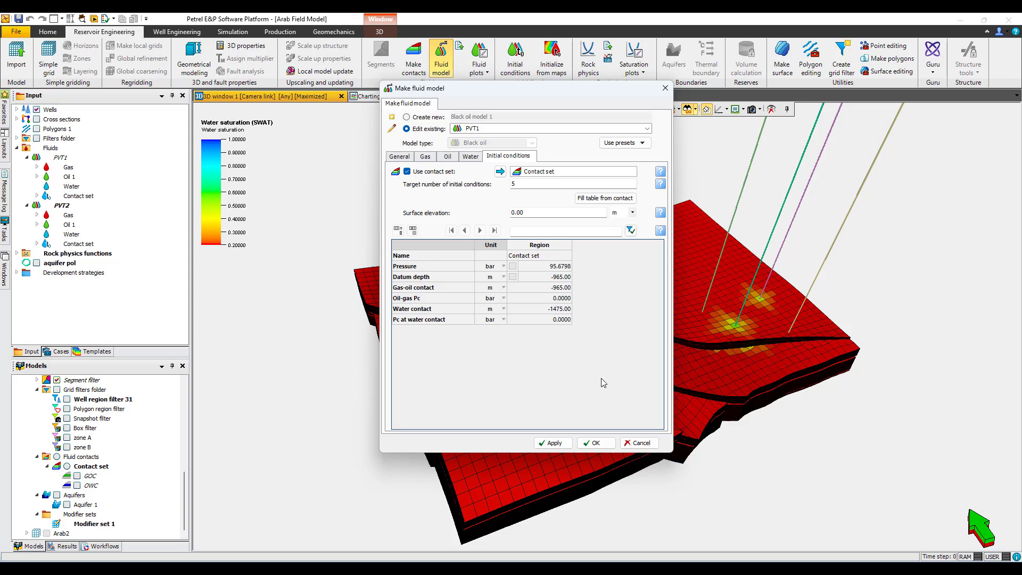
click(90, 486)
right_click(90, 486)
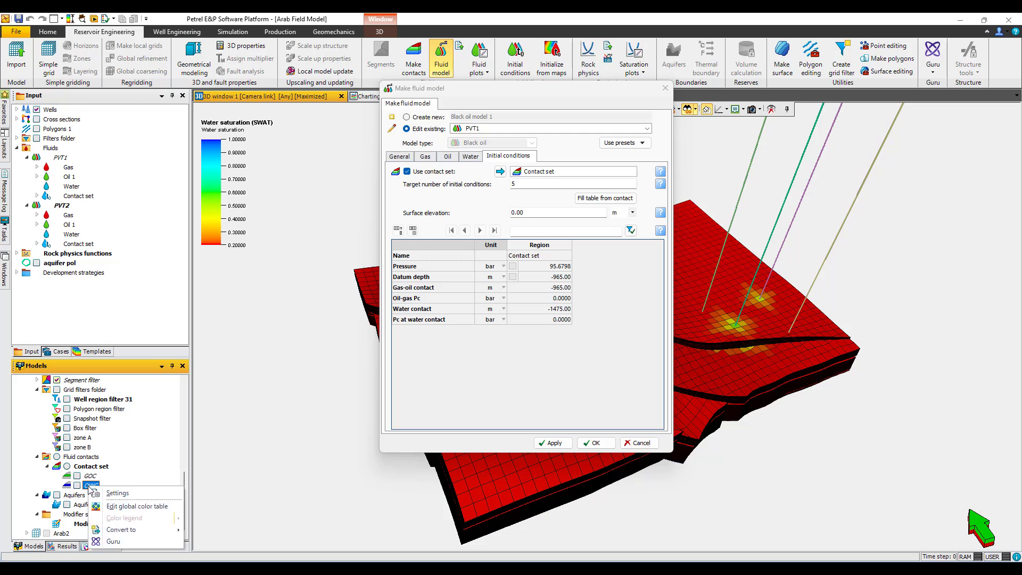
click(92, 486)
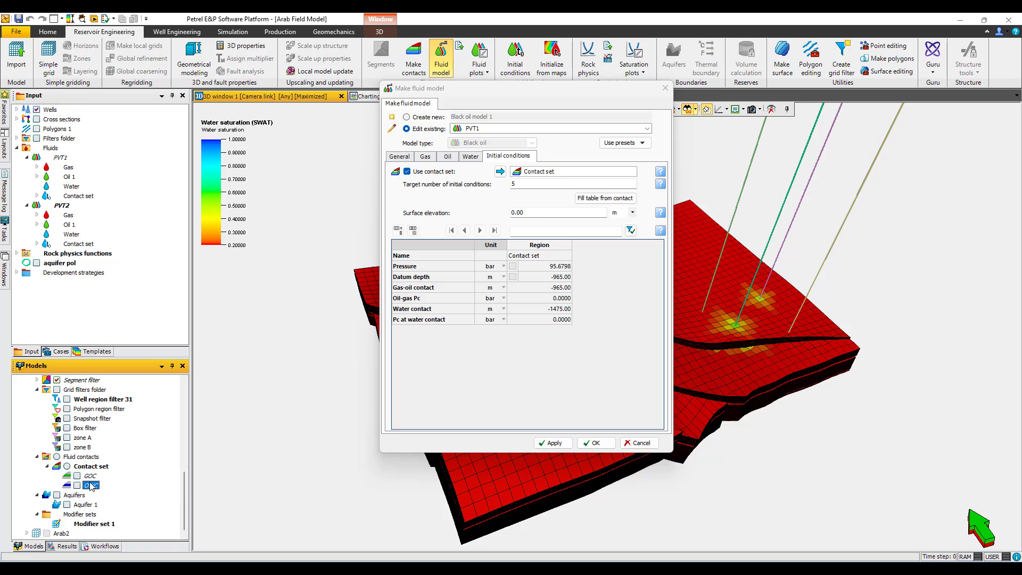
click(78, 486)
drag(757, 378, 751, 336)
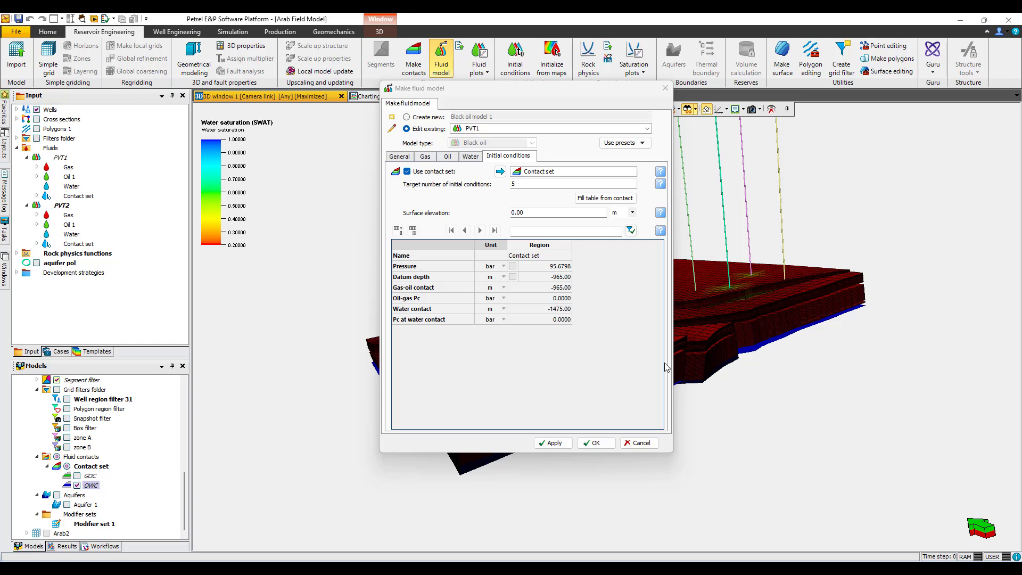
click(77, 486)
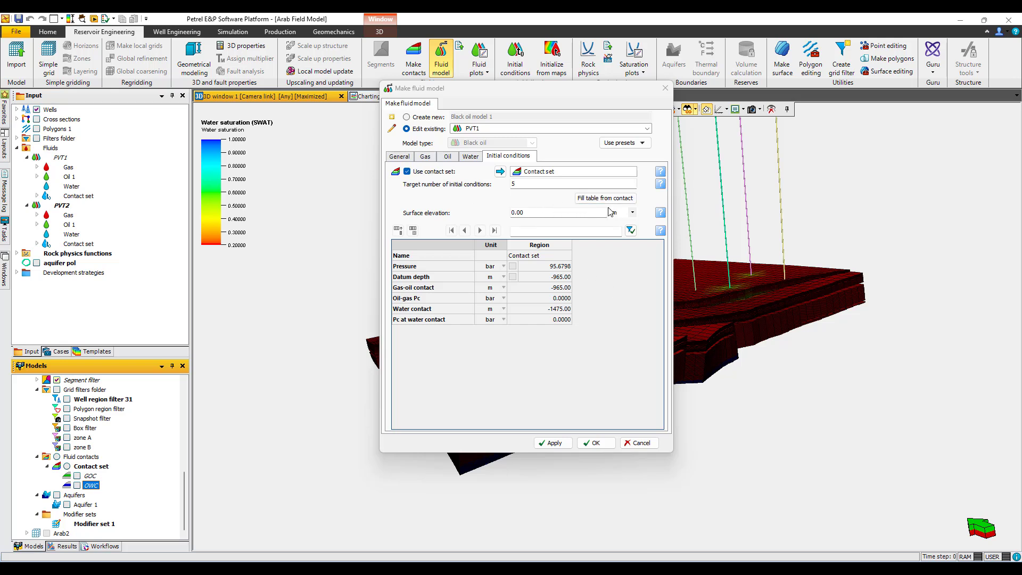
click(647, 449)
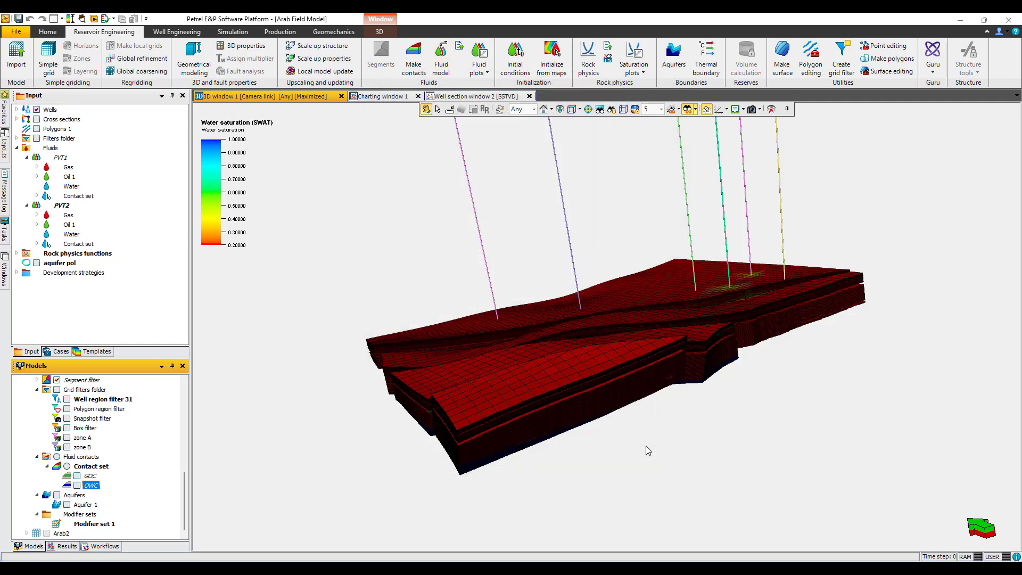
click(962, 21)
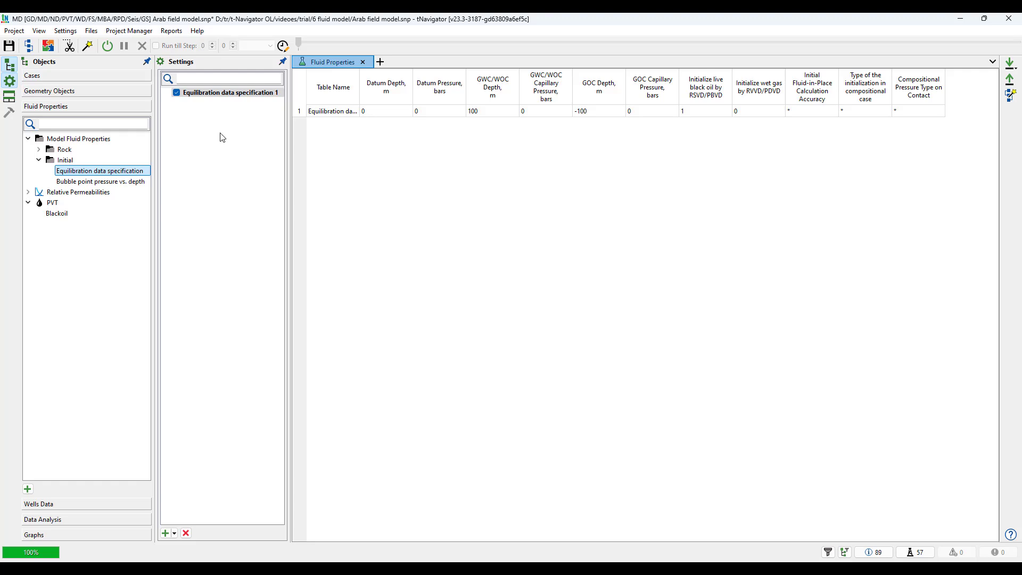
- Set the first equilibration table's datum depth to 1450 m, datum pressure to 141 bars, GWC/WOC depth to 1475 m and GOC depth to 965 m
click(372, 112)
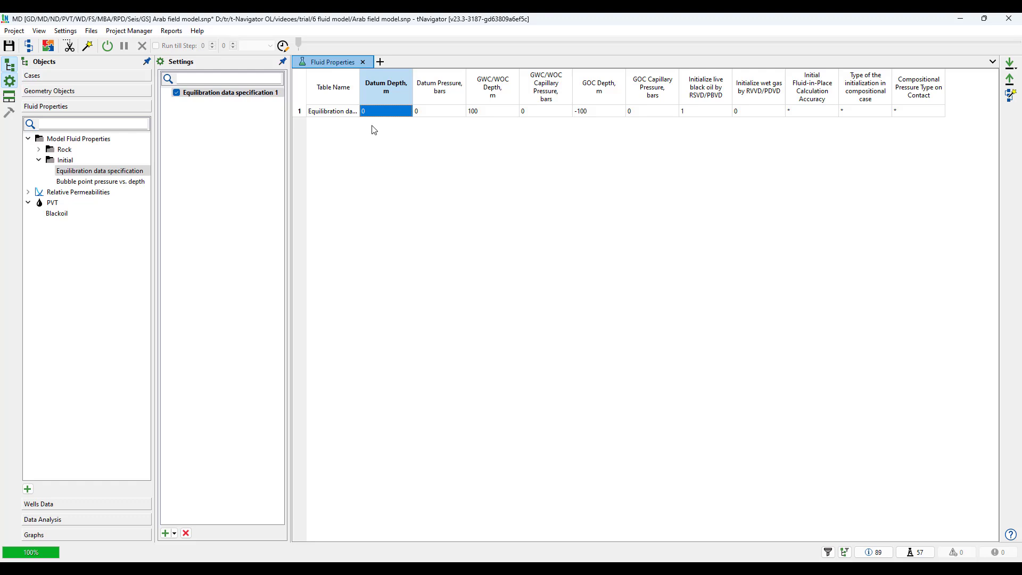
double_click(388, 115)
double_click(423, 116)
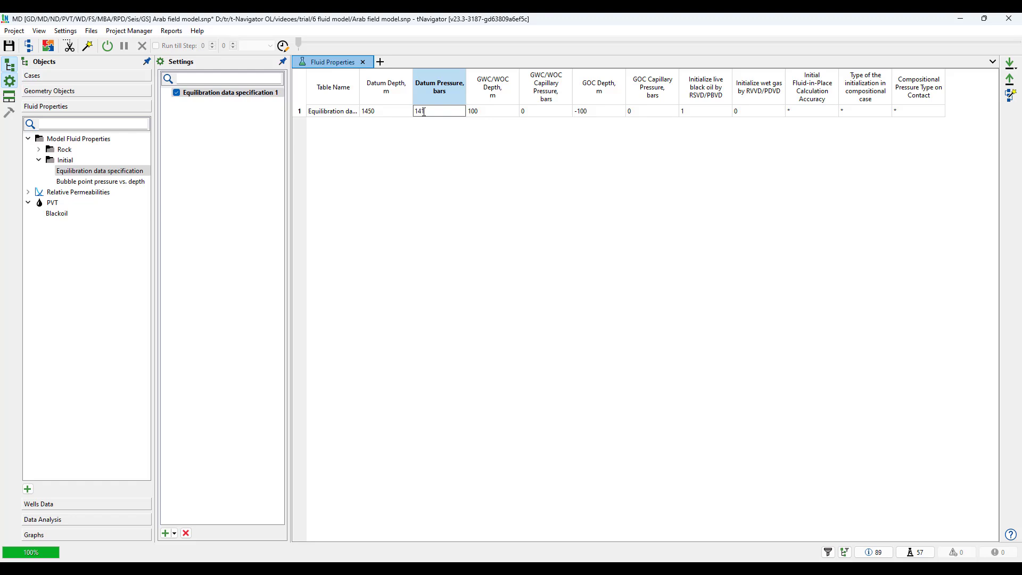
double_click(489, 113)
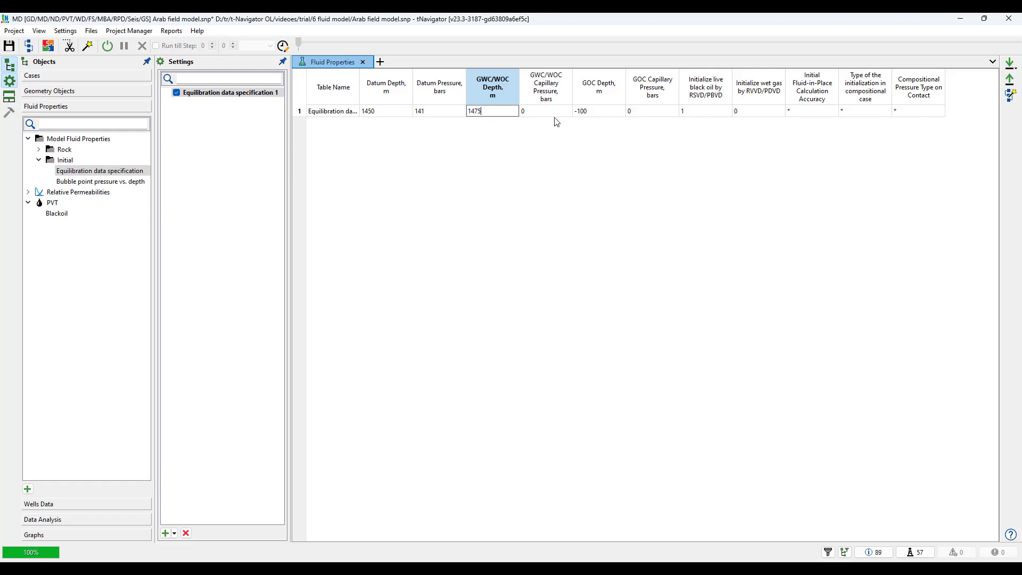
double_click(597, 113)
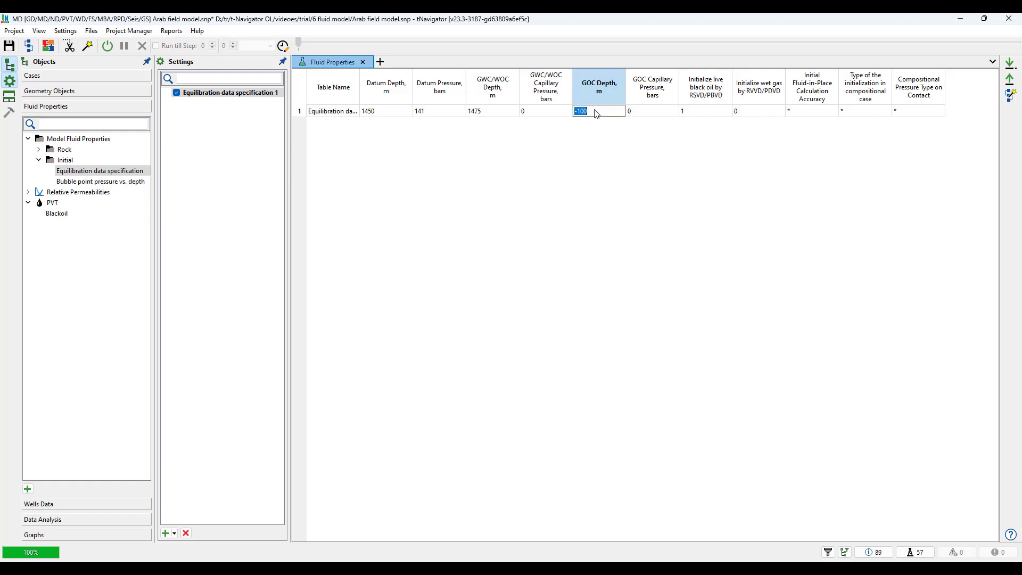
text(965)
click(560, 188)
click(193, 139)
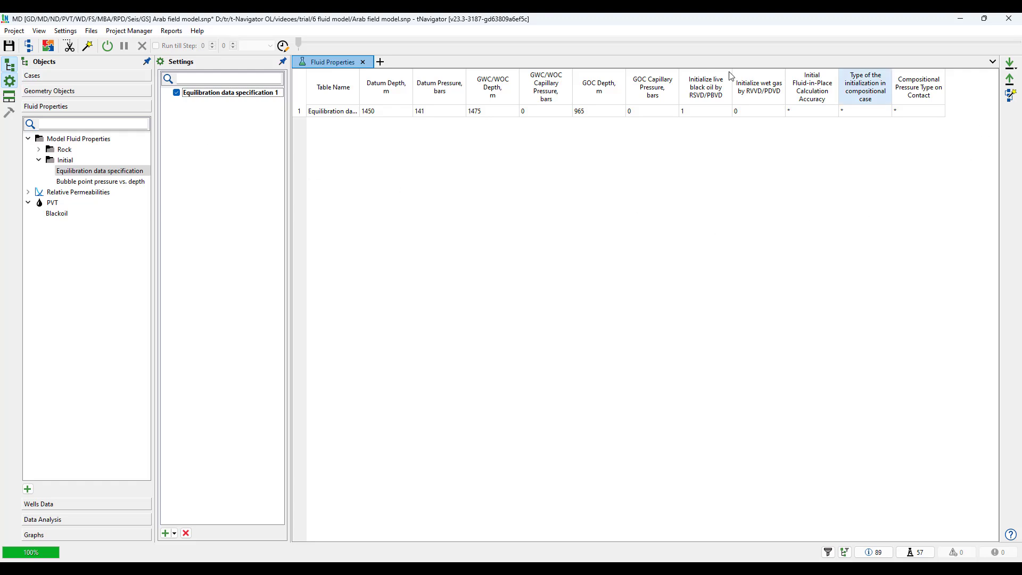
right_click(196, 134)
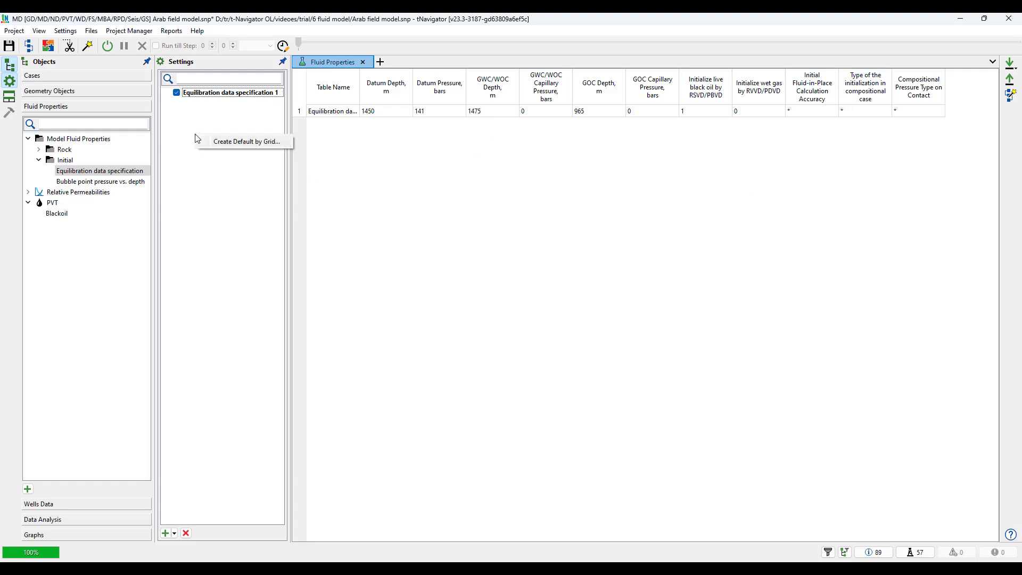
click(233, 143)
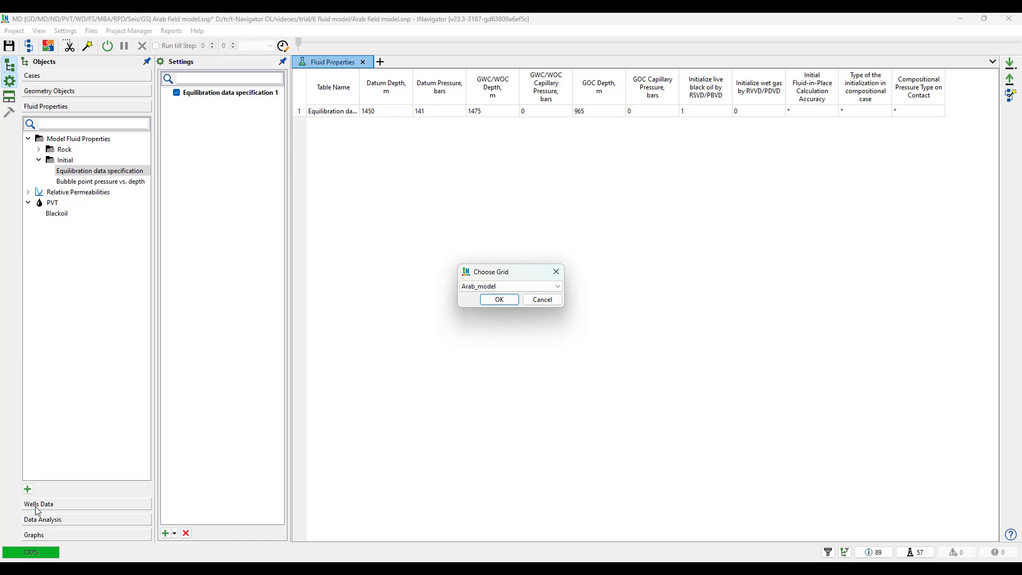
click(52, 92)
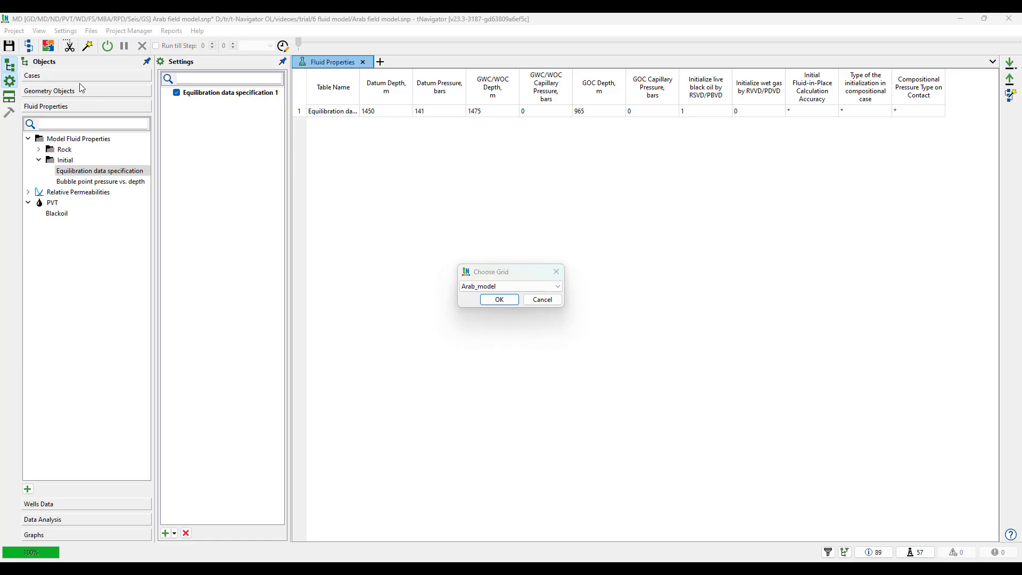
click(535, 300)
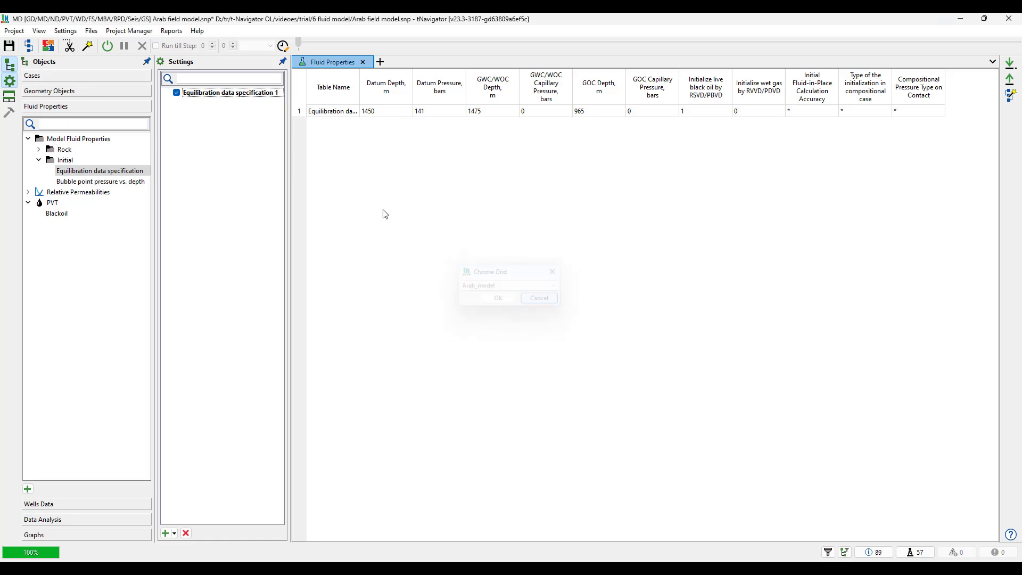
- Check the grid's PVT_REGION property, create a second default equilibration table from grid Arab_model, and show it alongside the first
click(40, 93)
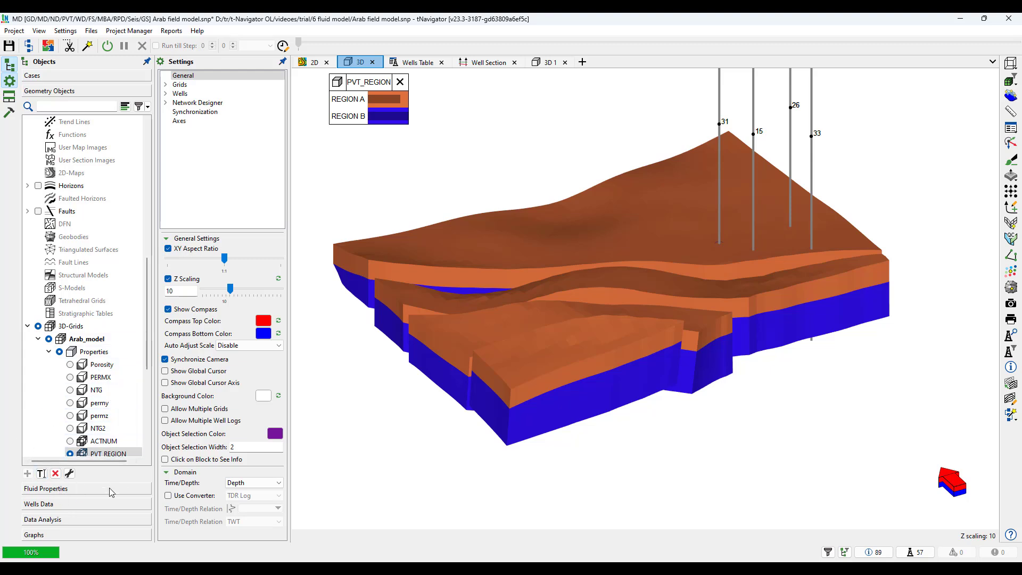
click(61, 490)
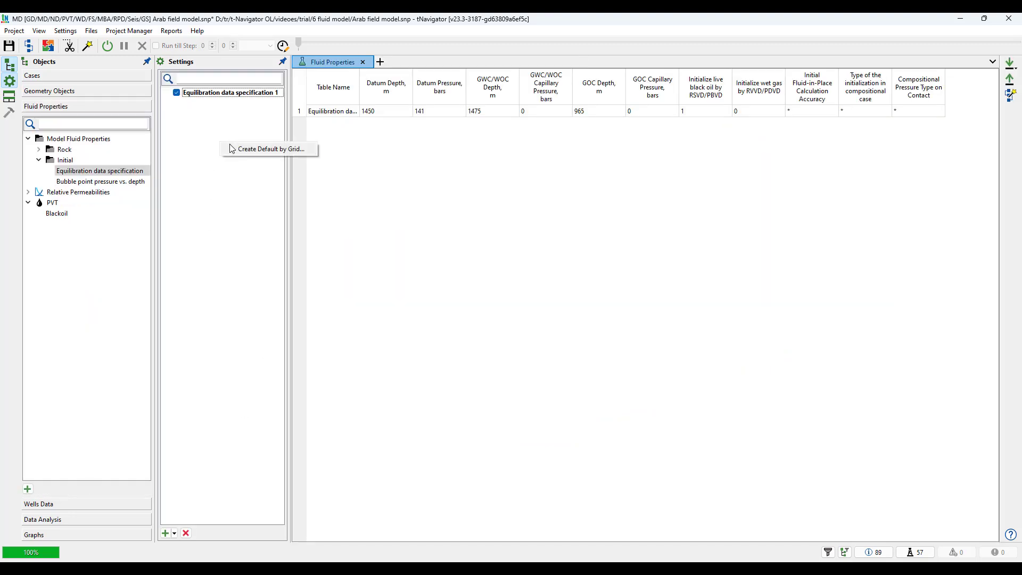
click(238, 149)
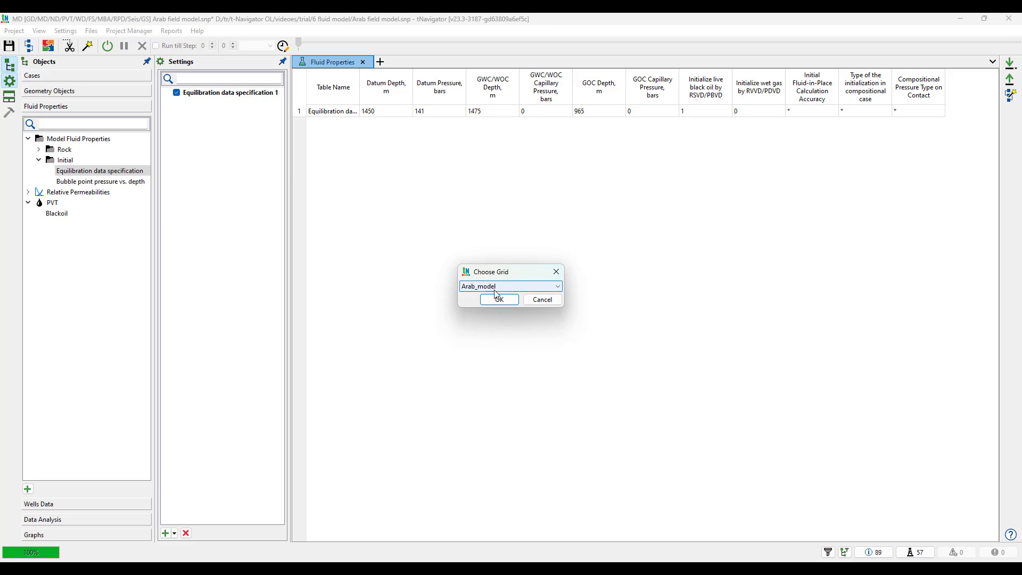
click(499, 299)
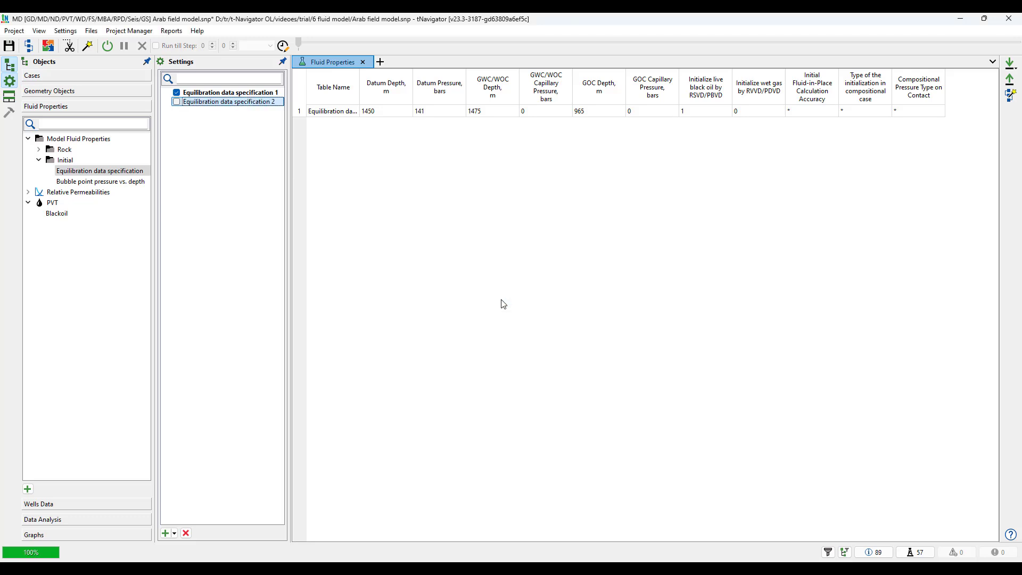
click(176, 102)
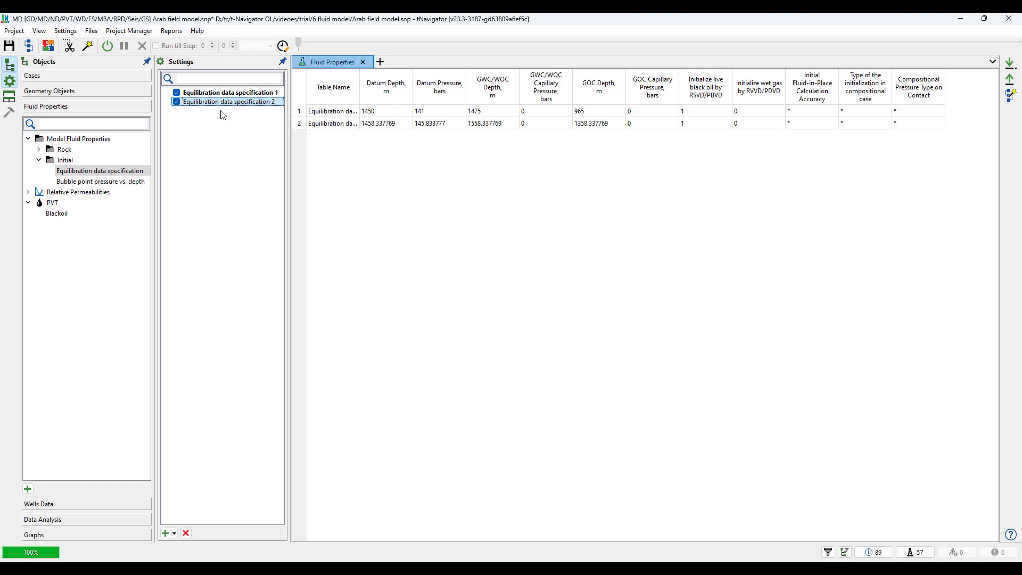
click(177, 93)
click(177, 93)
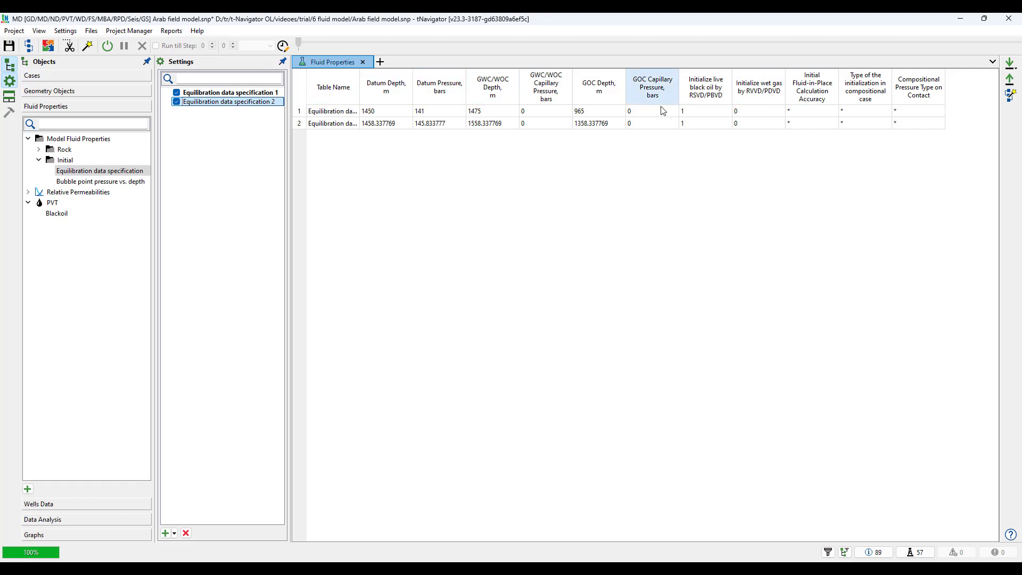
- Review the grid's PVT_REGION property in 3D and return to the equilibration data tables
click(384, 125)
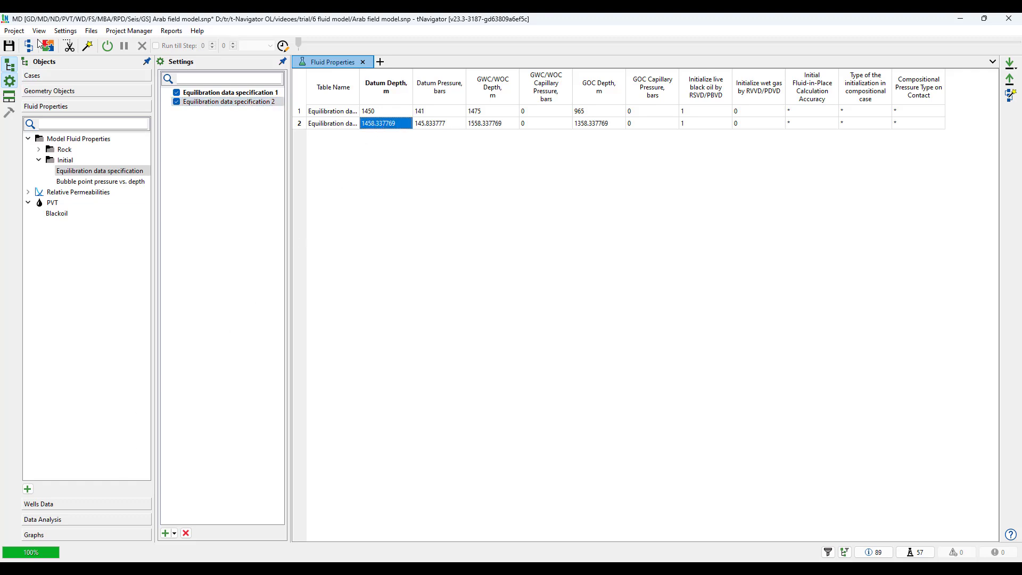
click(49, 91)
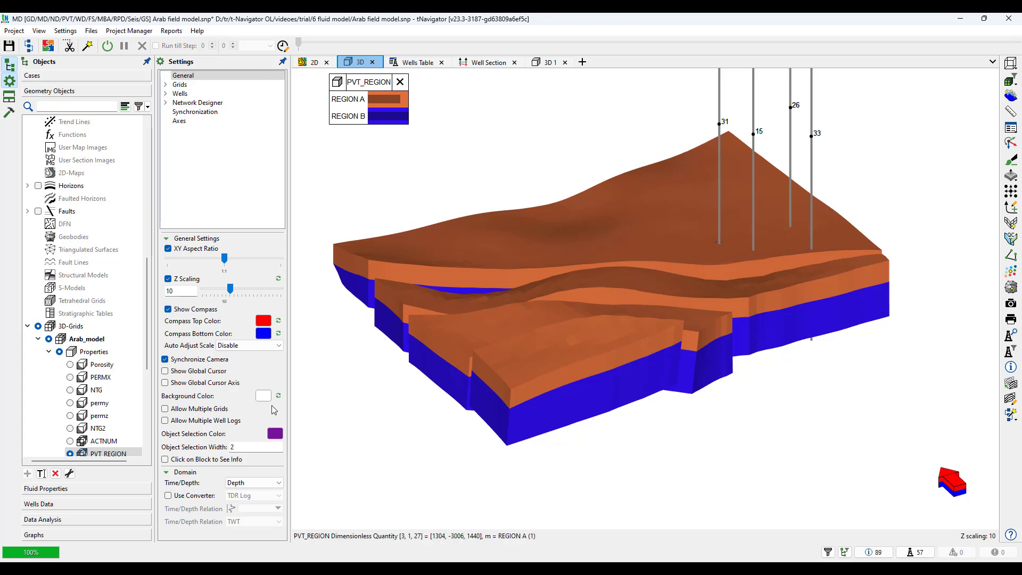
click(82, 488)
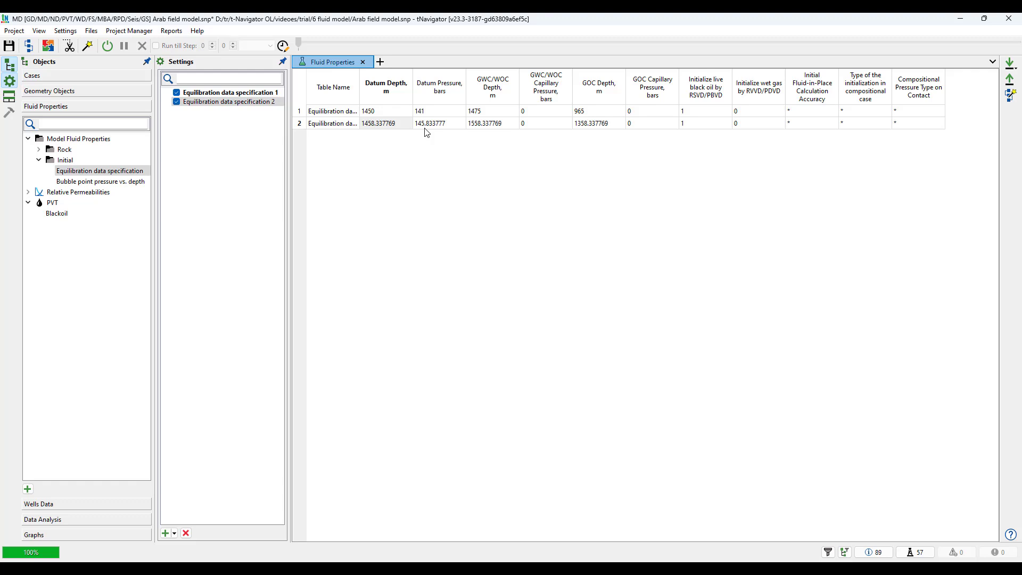
right_click(229, 164)
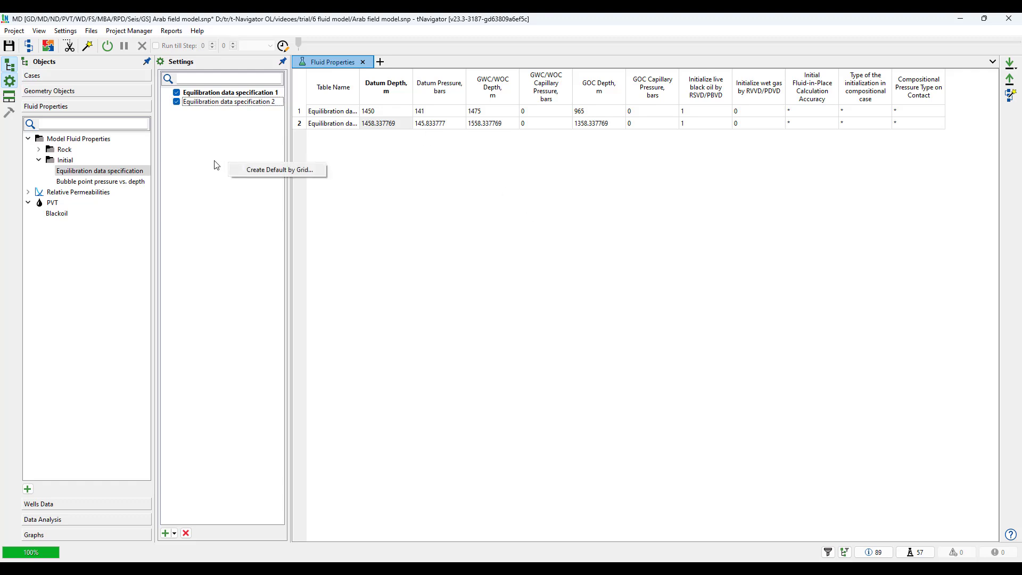
click(234, 139)
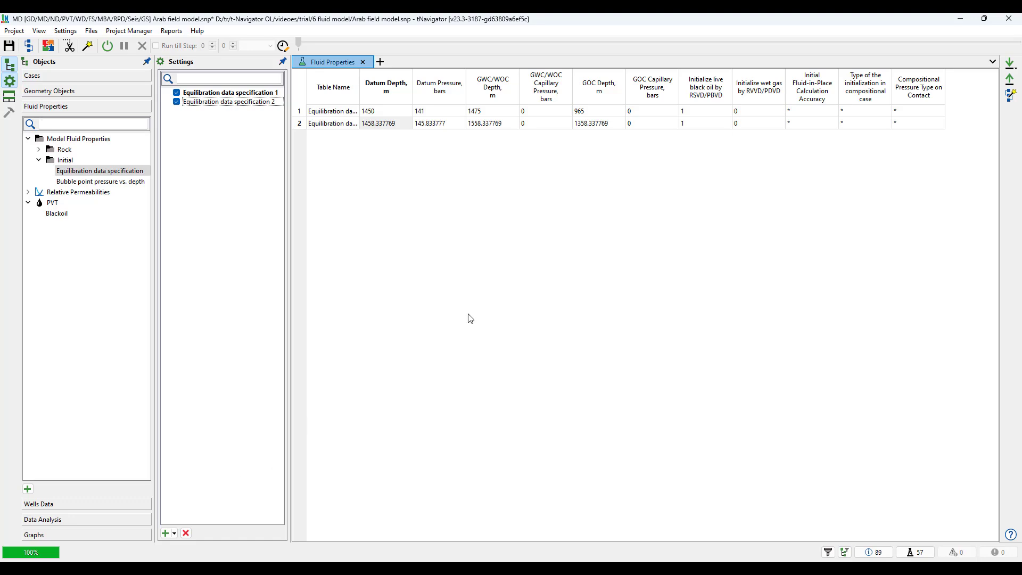
- Check the calculation settings of the GOC contact of grid Arab_model, close them, and return to the equilibration data tables
click(55, 92)
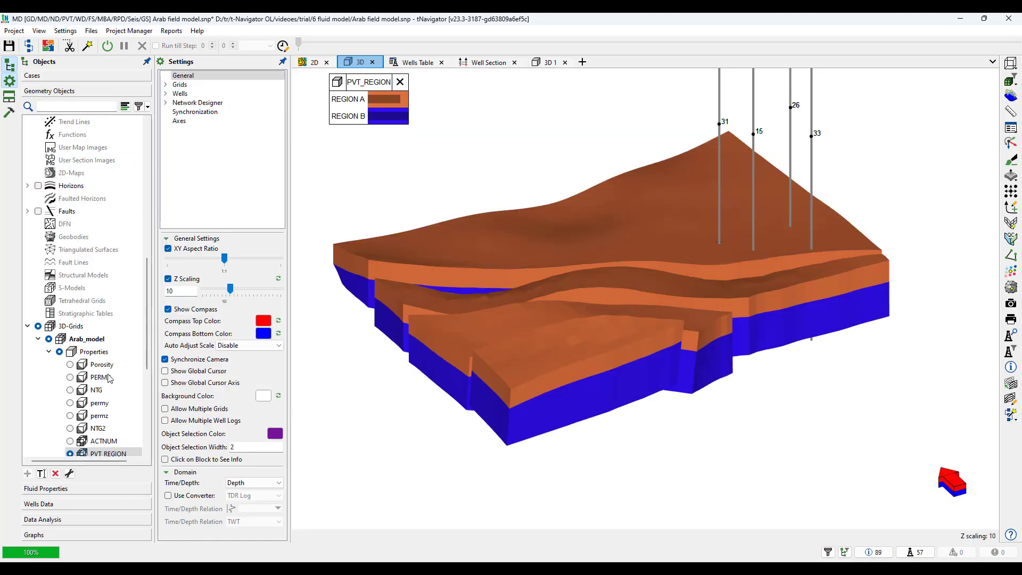
scroll(101, 374, down, 2)
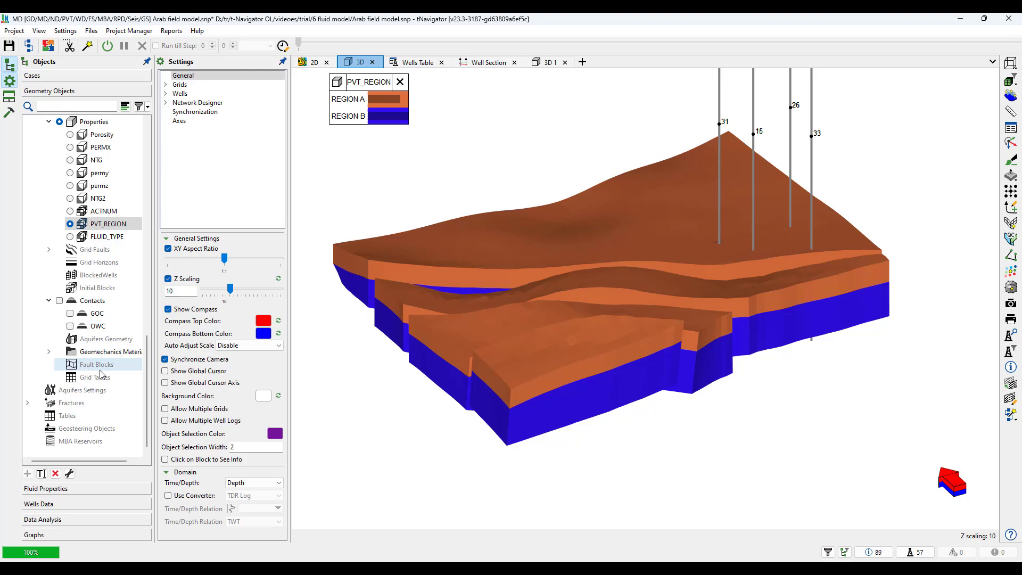
right_click(97, 314)
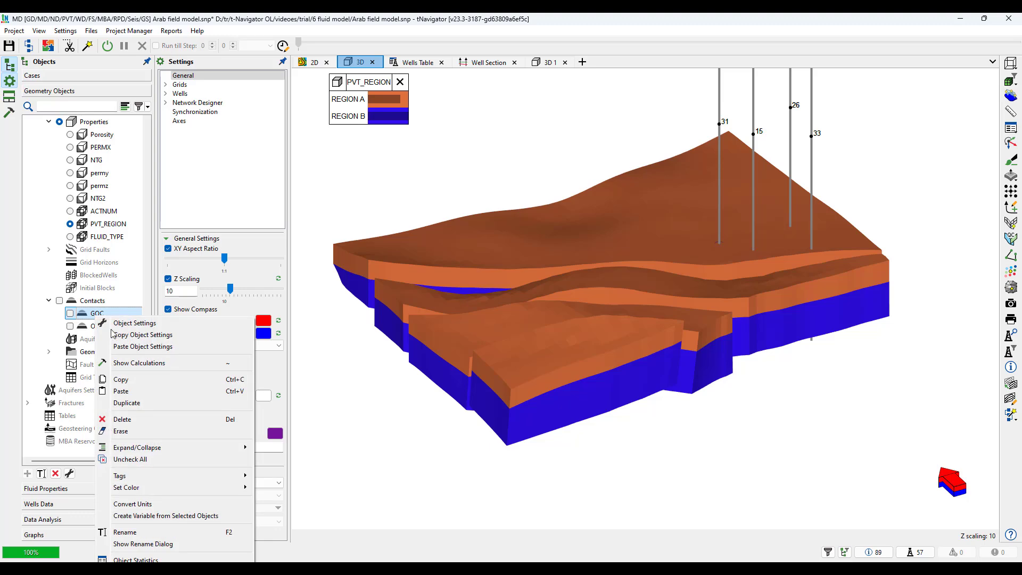
click(138, 363)
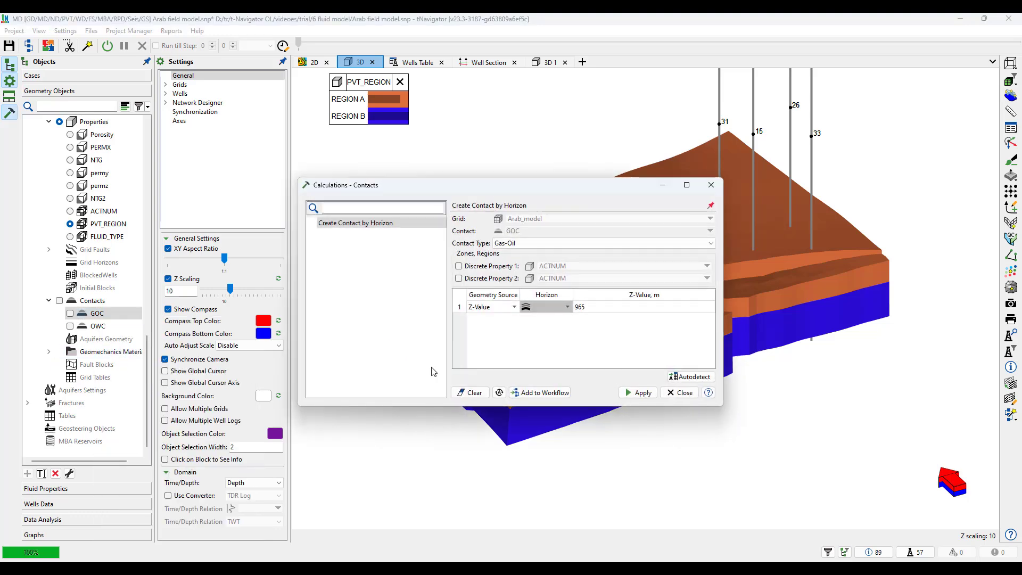
click(681, 393)
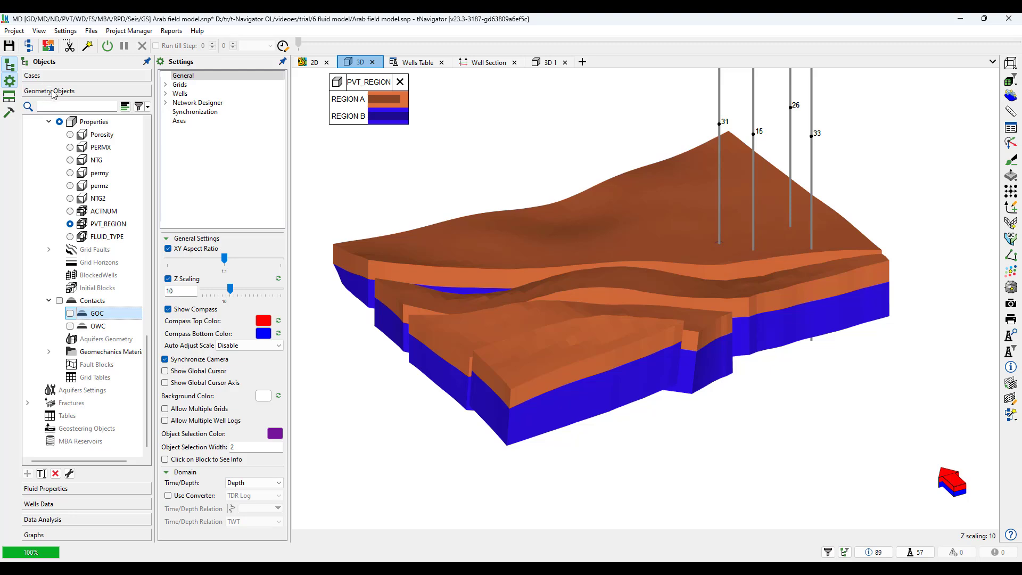
click(41, 489)
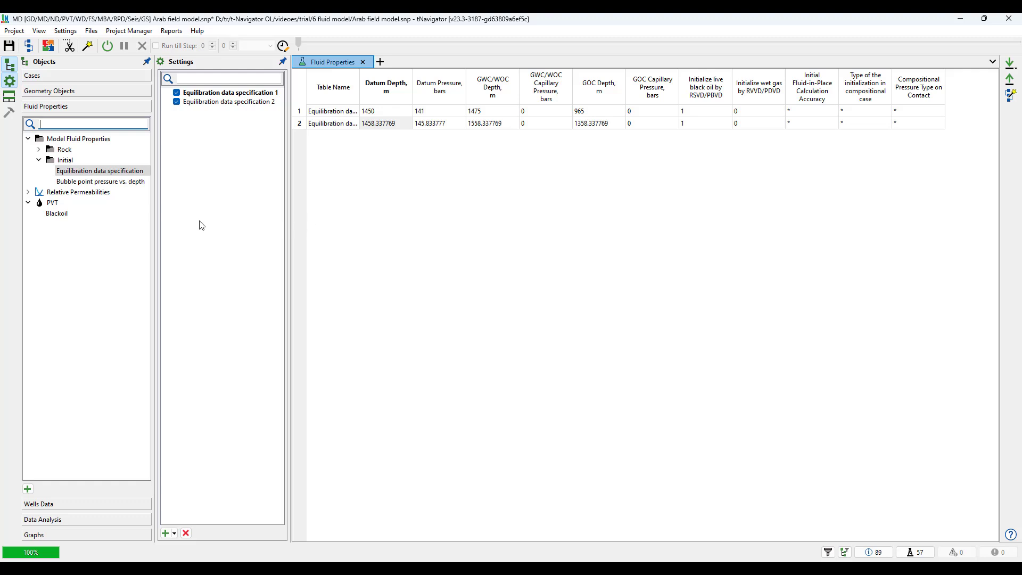
right_click(208, 182)
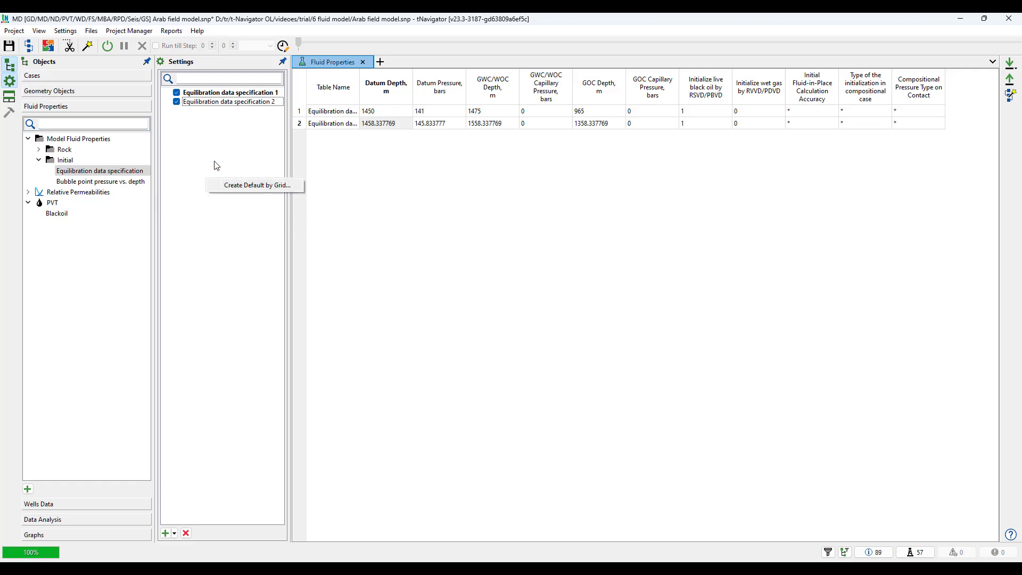
click(221, 160)
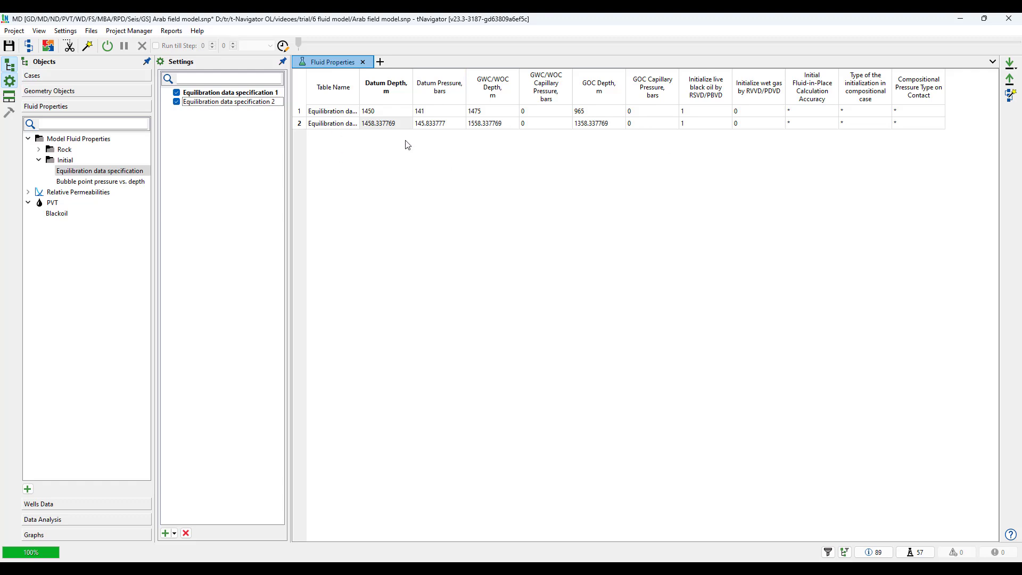
- Set the second equilibration table's GWC/WOC depth to 1475 m and GOC depth to 965 m
click(479, 124)
click(479, 124)
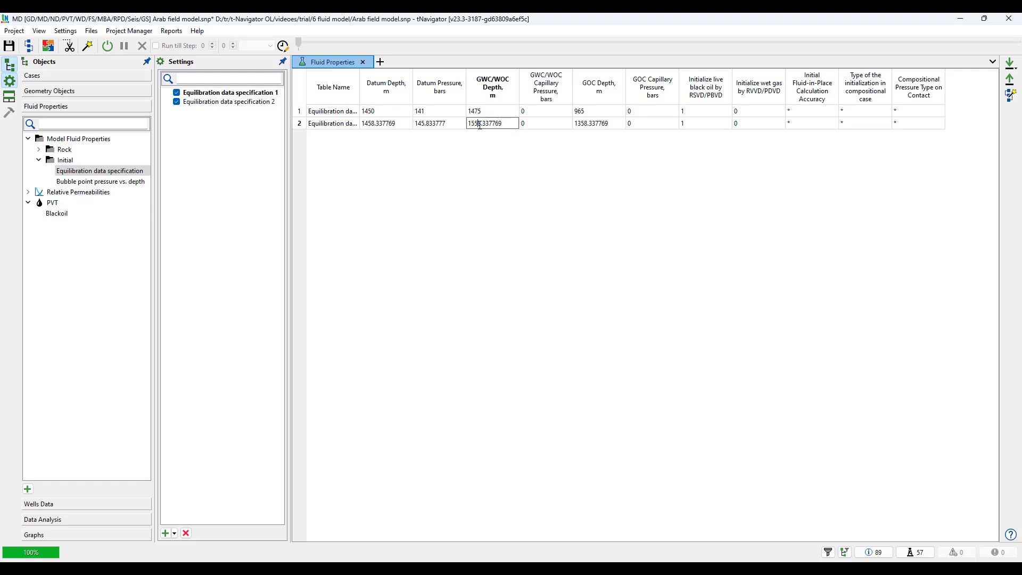
drag(482, 123, 502, 123)
click(482, 123)
double_click(481, 123)
text(1475)
click(592, 126)
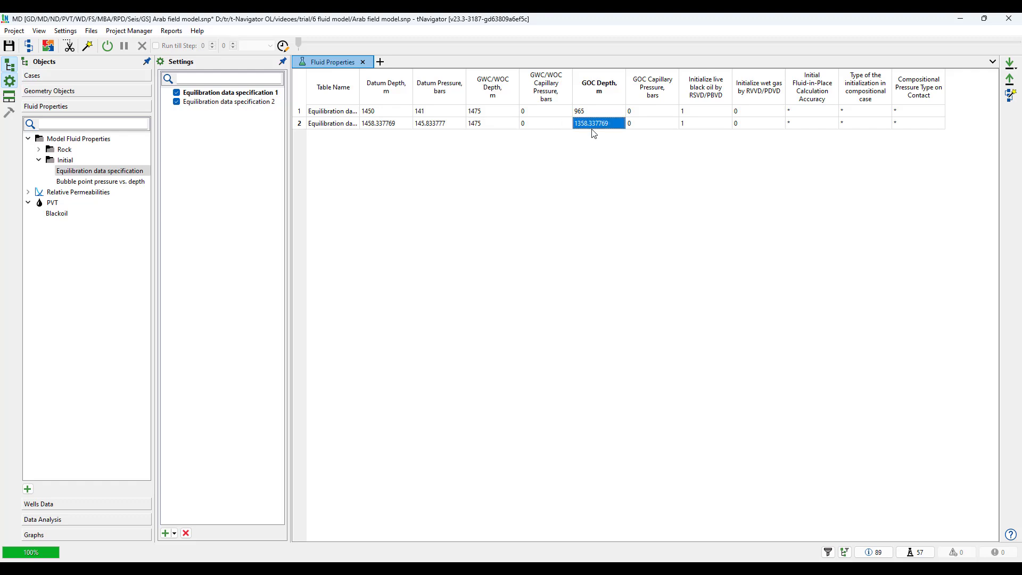
text(965)
key(Return)
click(627, 217)
- Remove the second equilibration data specification table
click(196, 105)
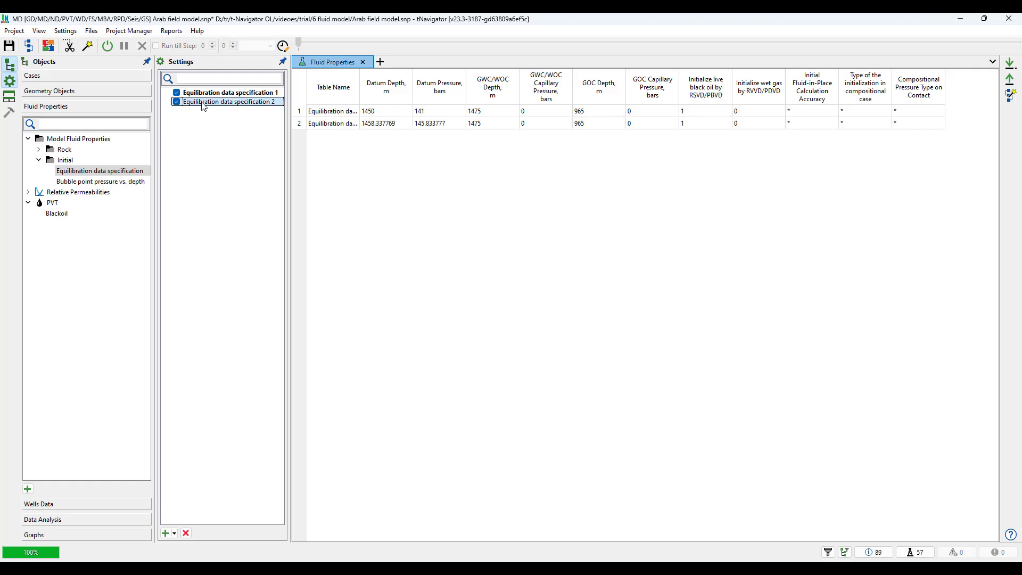
click(179, 104)
click(178, 105)
right_click(244, 106)
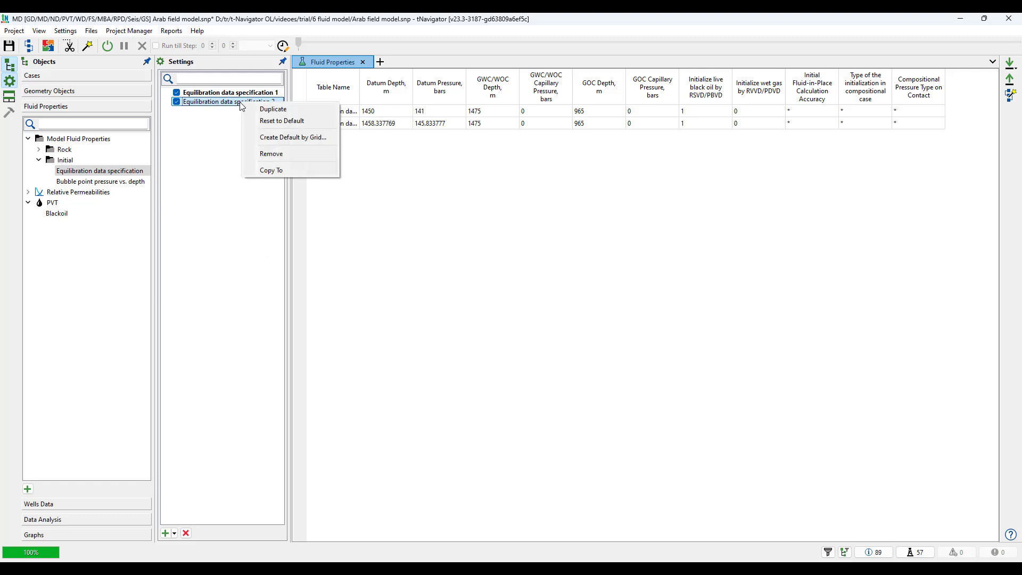
click(259, 154)
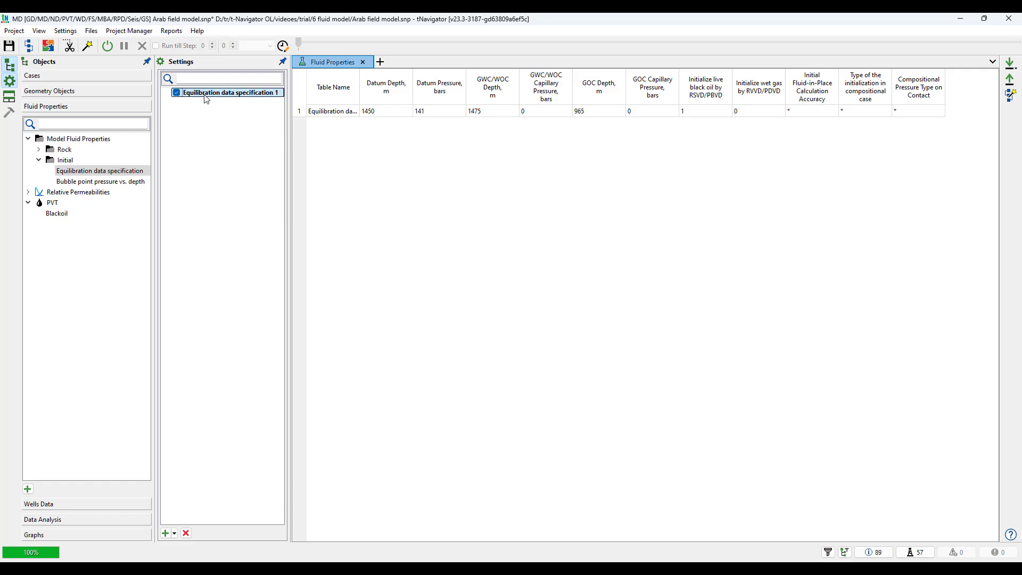
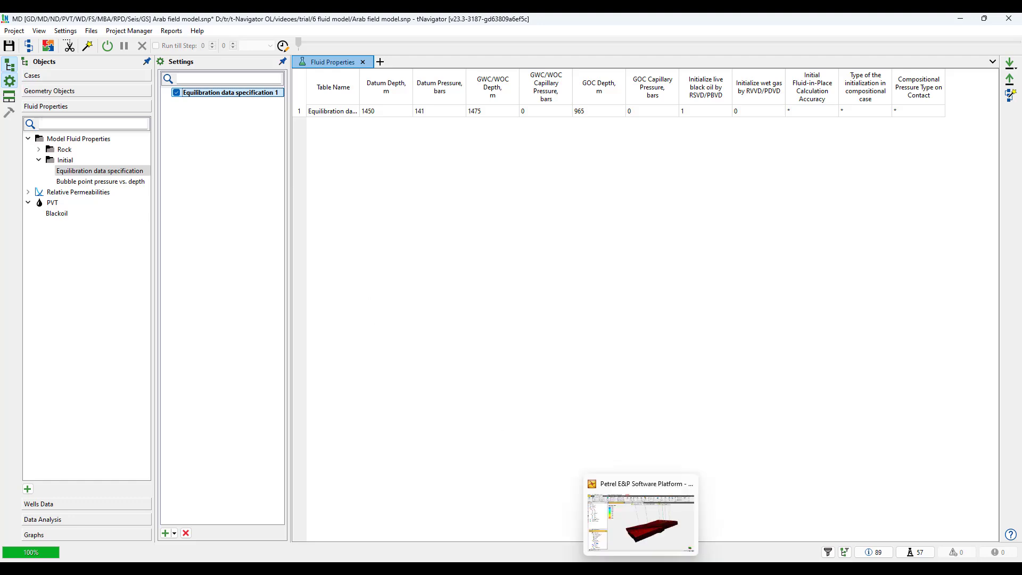
- Switch to Petrel to inspect the water saturation on the 3D grid, and return to tNavigator
click(642, 569)
mouse_move(641, 490)
mouse_down()
mouse_move(532, 388)
mouse_move(495, 383)
mouse_move(493, 409)
mouse_up()
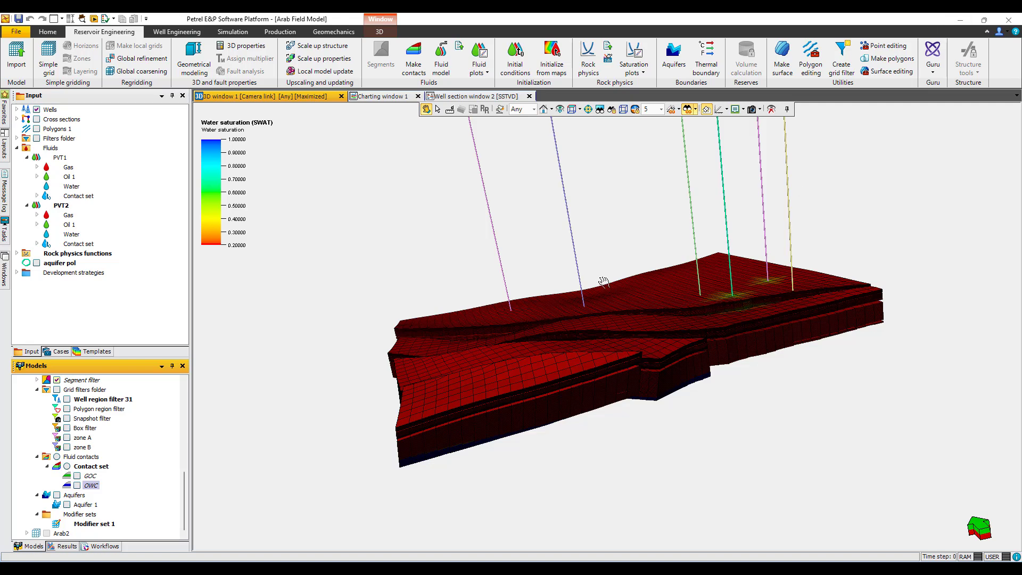
click(961, 20)
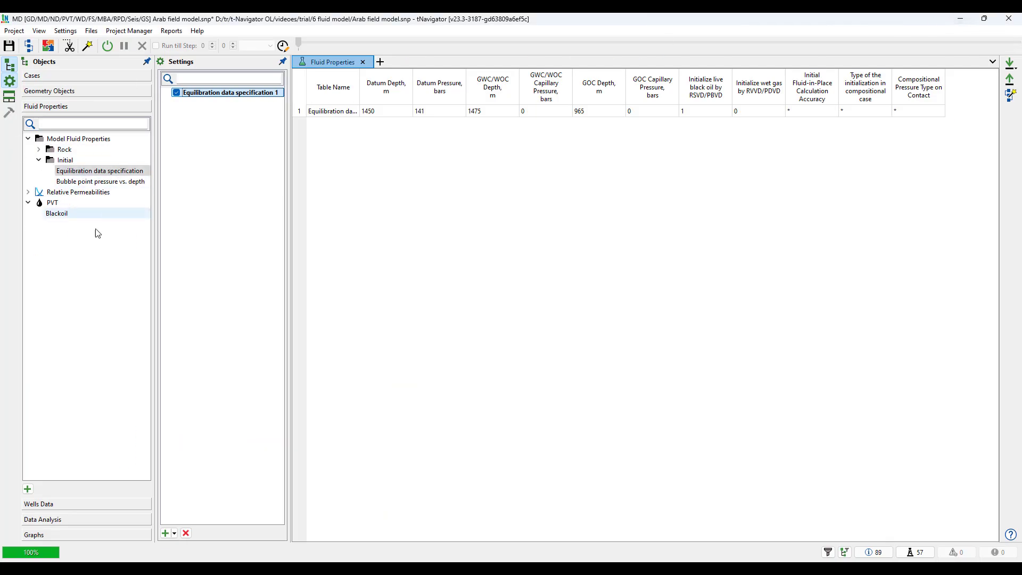
- Review the Blackoil PVT data and view the Bubble point pressure vs. depth table
right_click(112, 203)
click(185, 200)
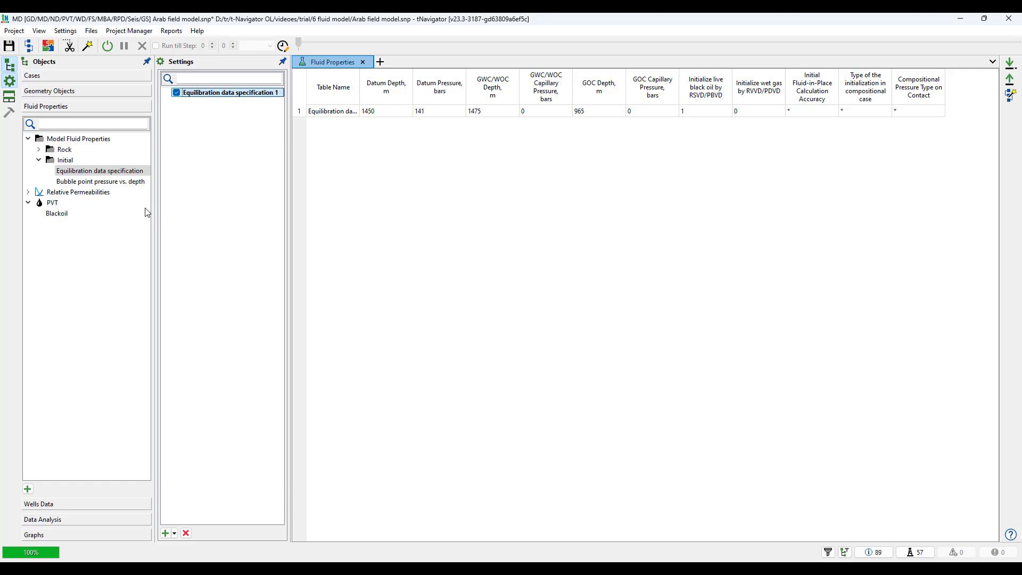
click(24, 203)
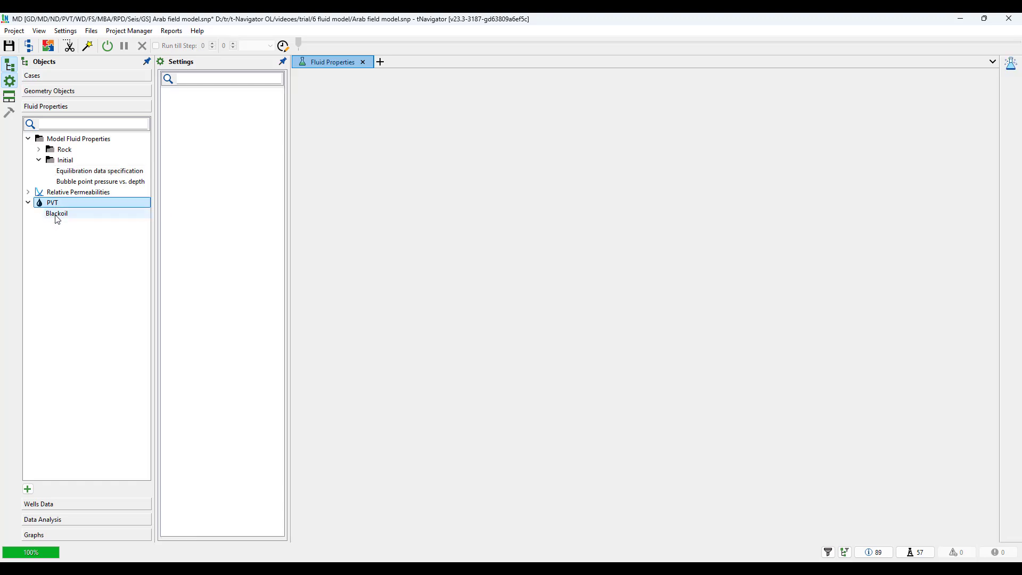
click(57, 214)
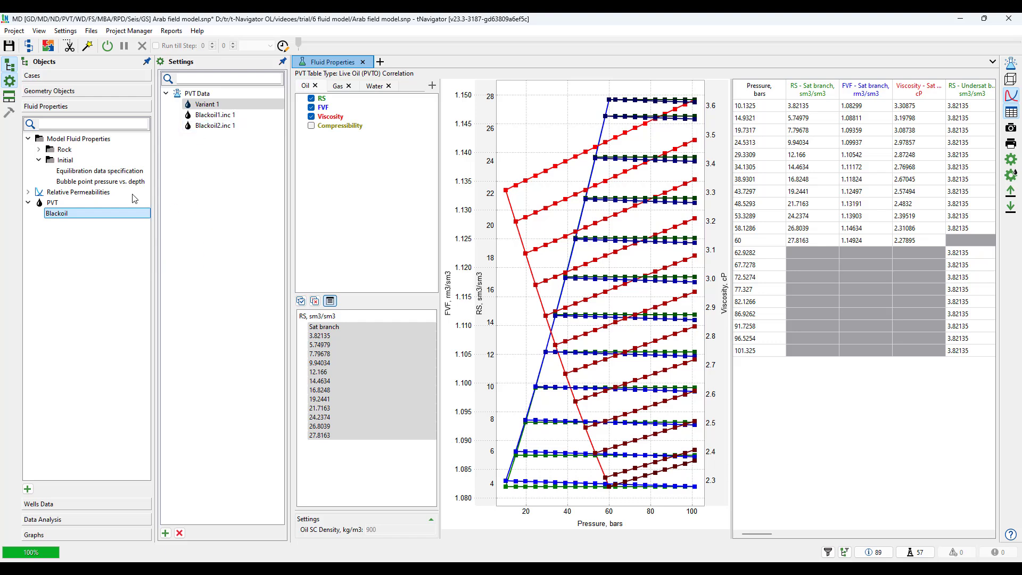
mouse_move(113, 199)
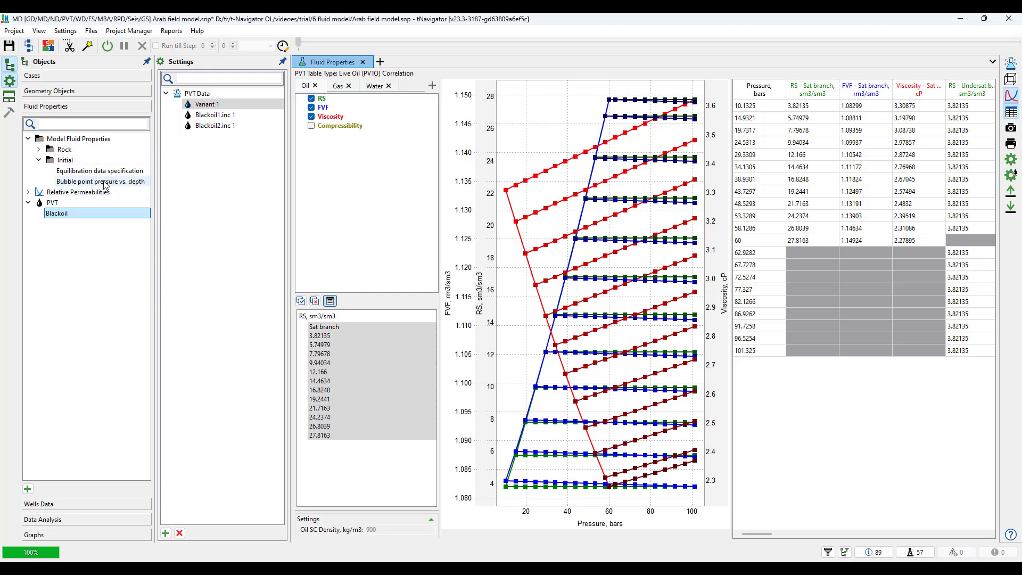
click(106, 182)
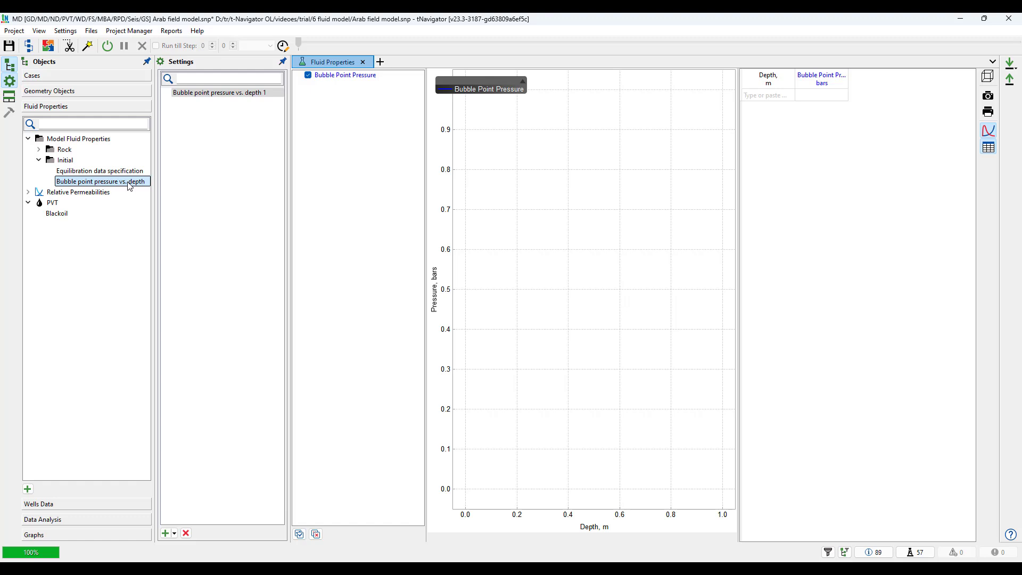
- Duplicate the Equilibration data specification 1 table and show the copy alongside the original
click(91, 174)
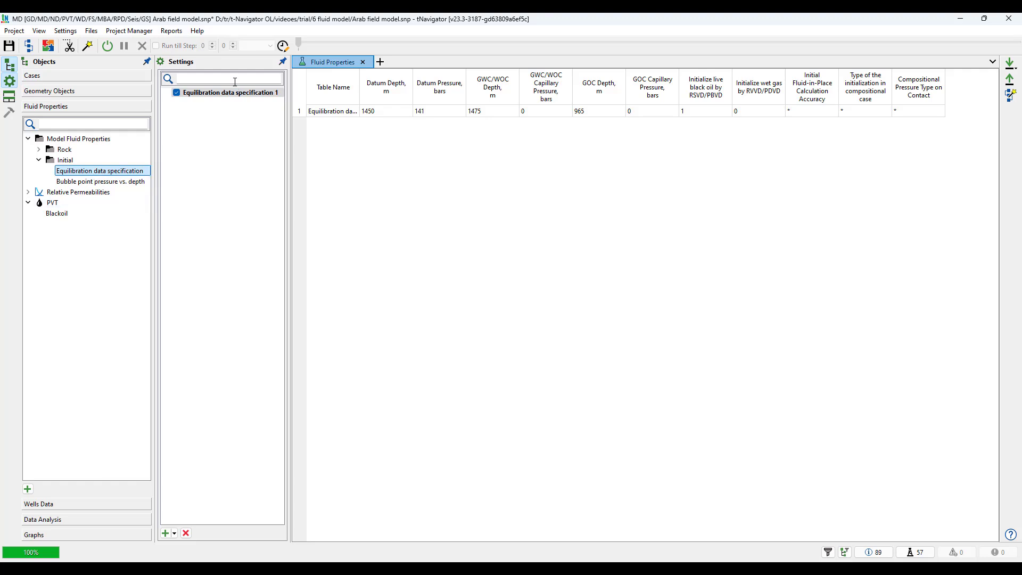
click(225, 94)
click(238, 94)
right_click(239, 97)
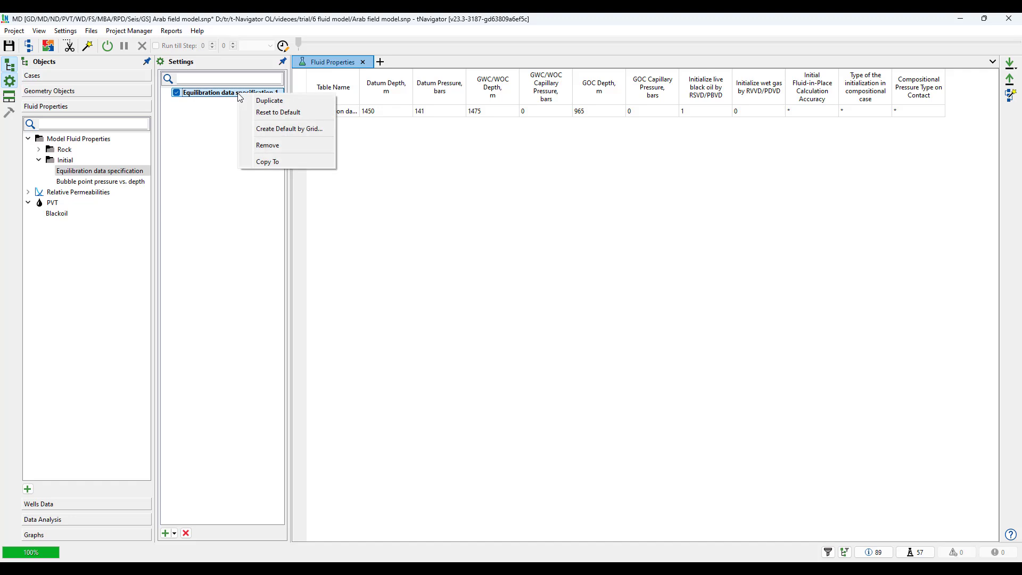
click(256, 99)
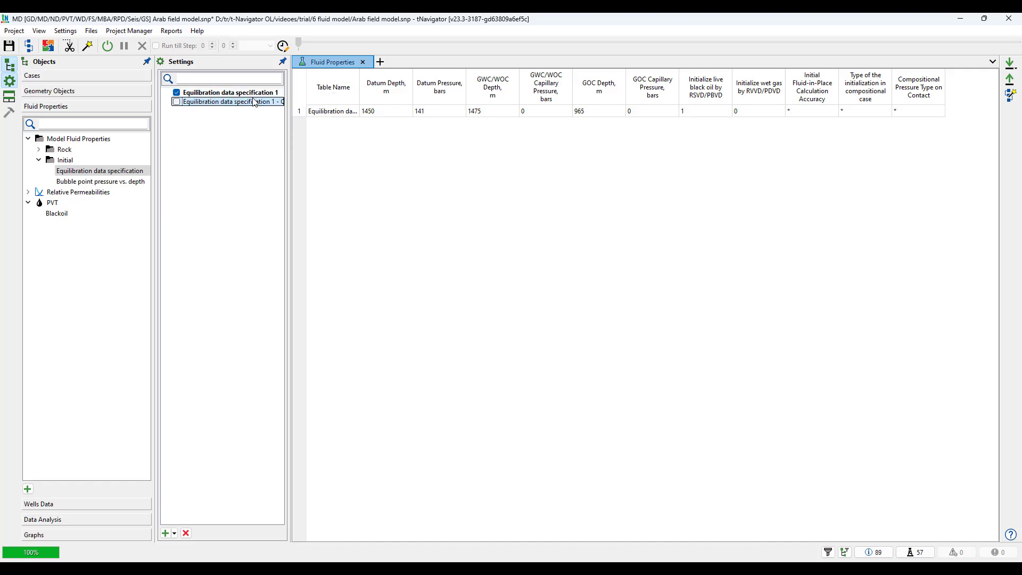
click(176, 102)
- Widen the table list, rename the copy as Equilibration data specification 2, and compare it with the first table
drag(289, 110, 380, 109)
click(295, 105)
click(292, 103)
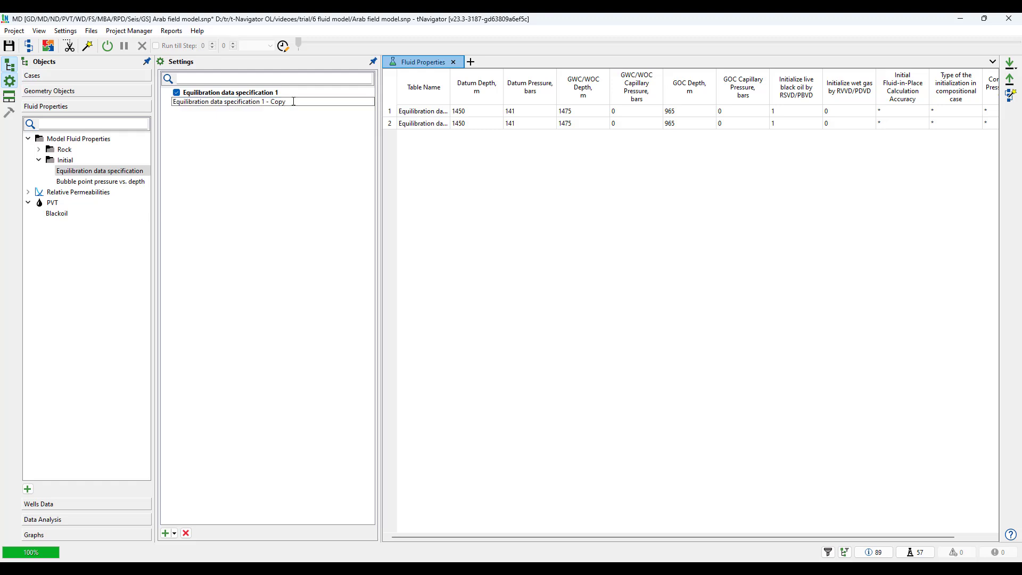
drag(293, 102, 260, 104)
text(2)
key(Return)
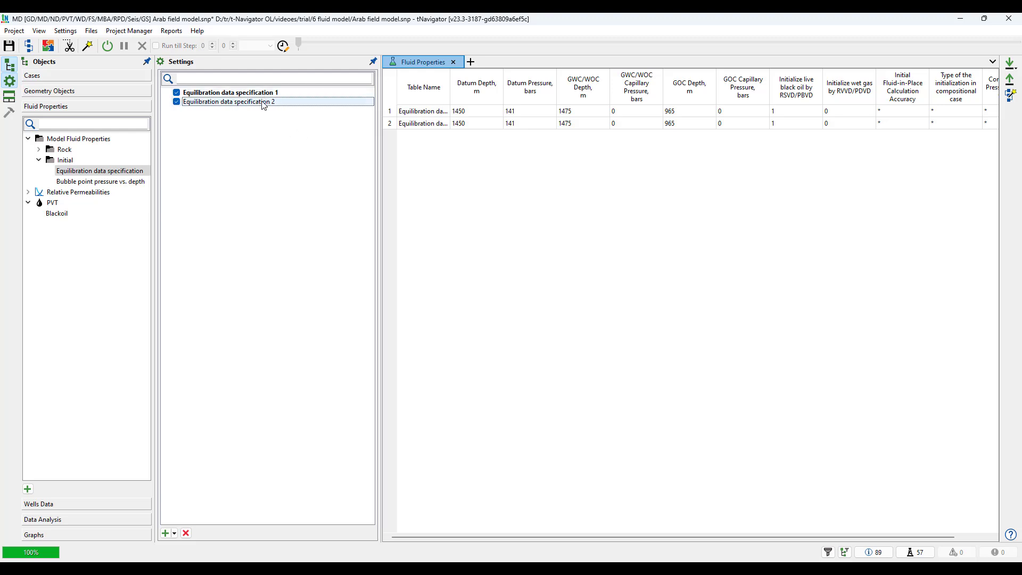
click(263, 94)
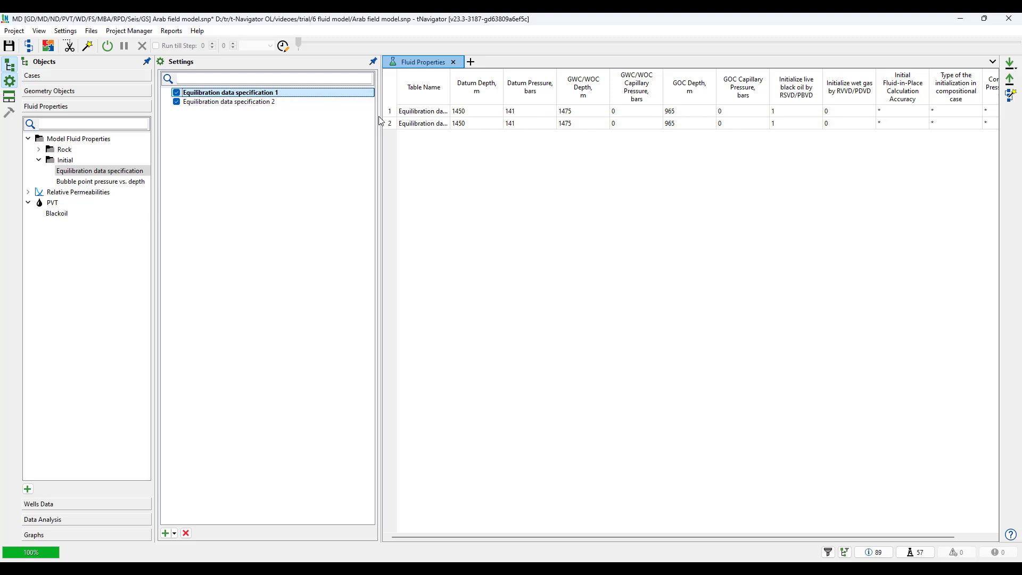
click(269, 102)
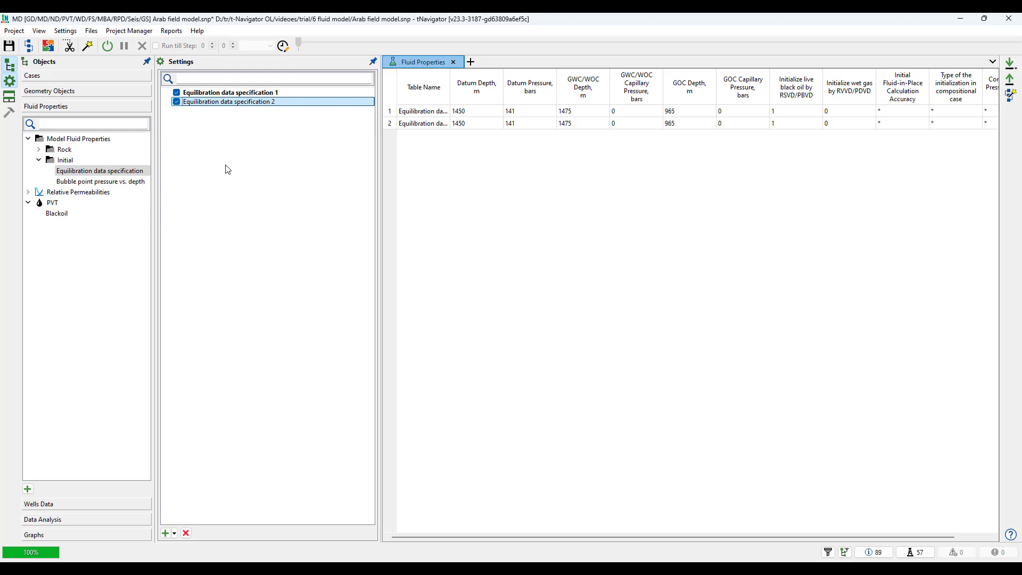
- In Bubble point pressure vs. depth 1, enter a first row with depth 1420 m and bubble point pressure 60 bars
click(110, 184)
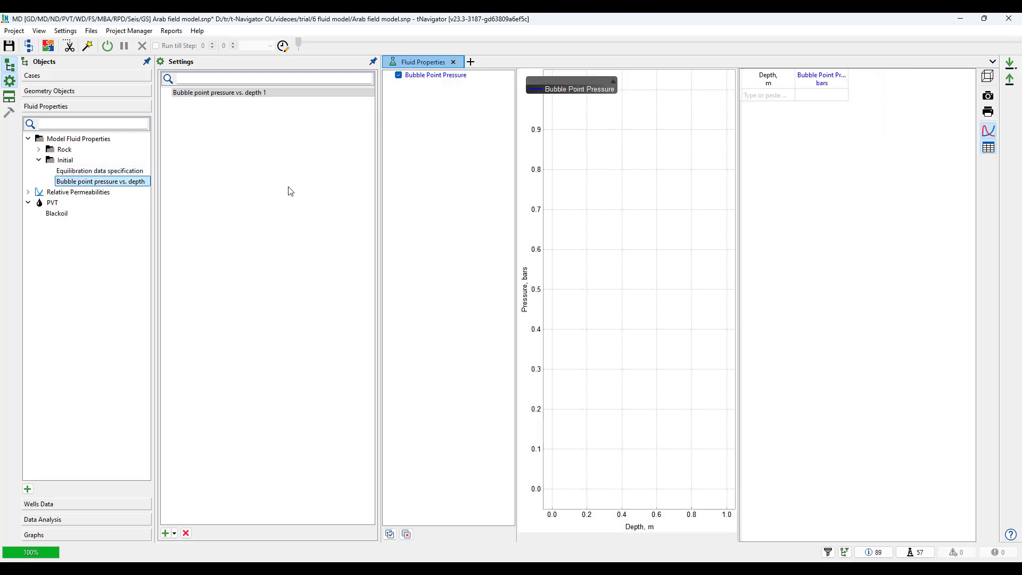
click(207, 94)
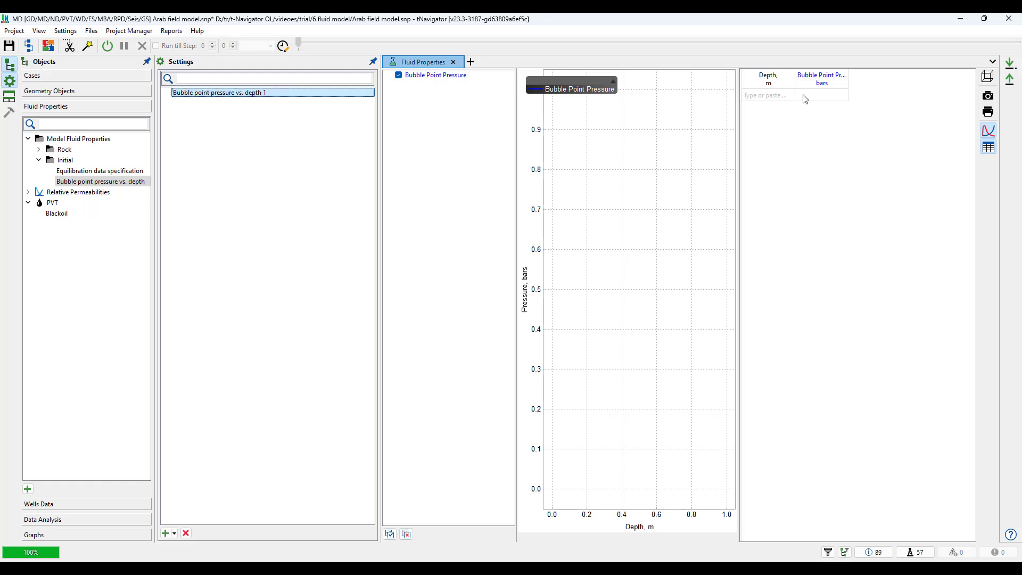
click(783, 98)
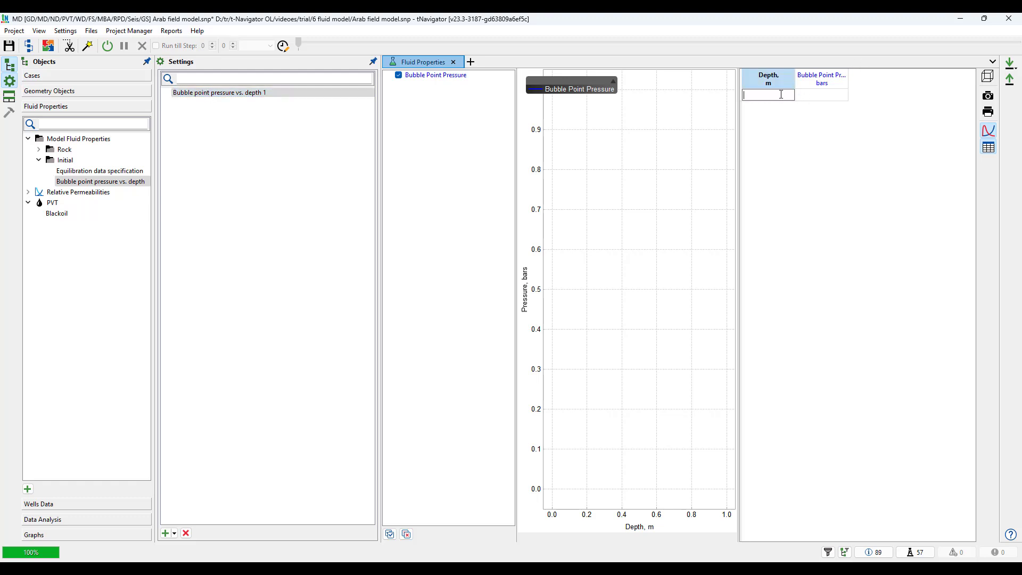
text(1420)
click(809, 100)
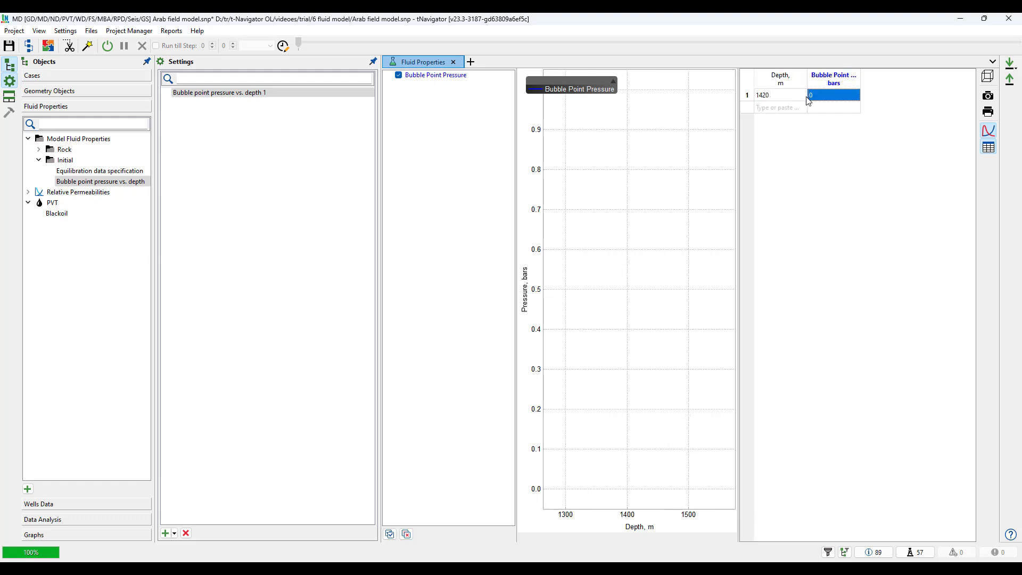
text(60)
click(796, 164)
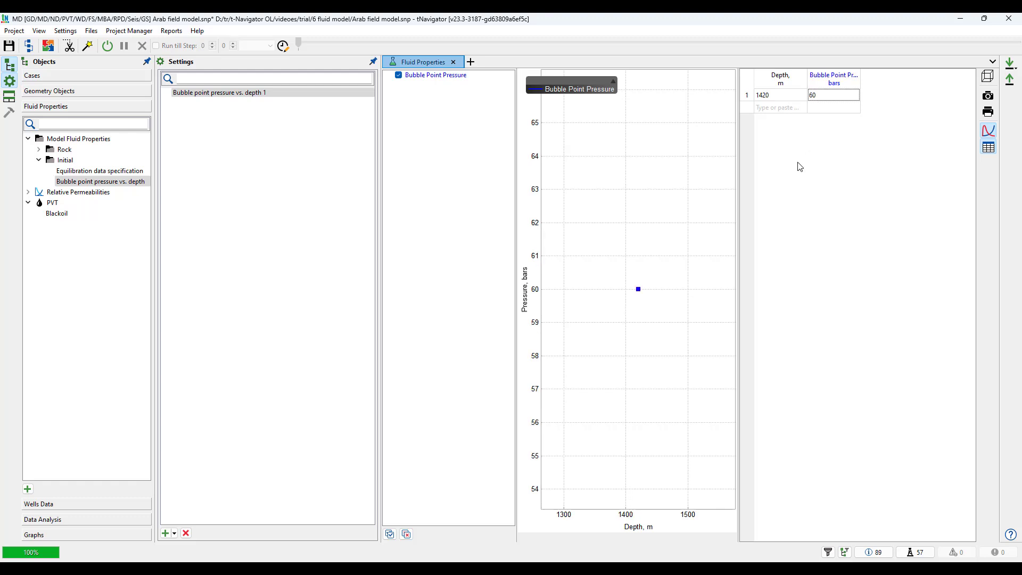
- Add a second row to Bubble point pressure vs. depth 1 with depth 1425 m and pressure 60 bars
click(205, 97)
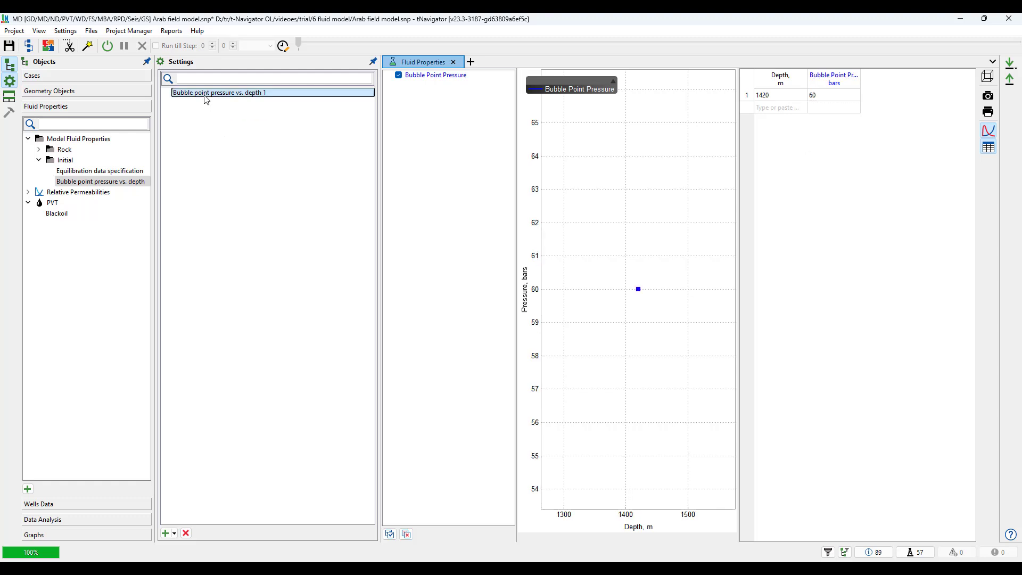
click(780, 109)
text(1425)
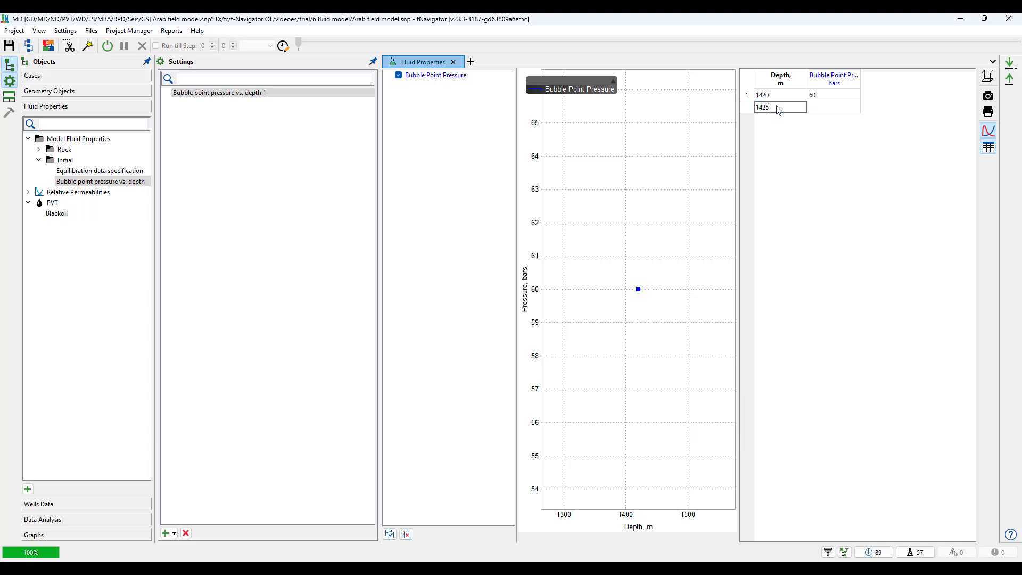
click(823, 111)
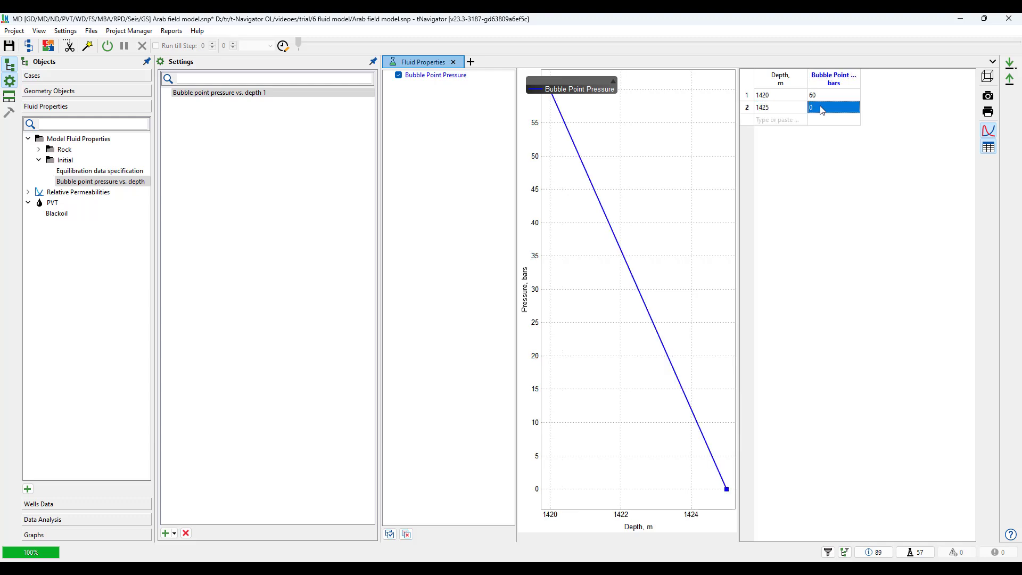
text(60)
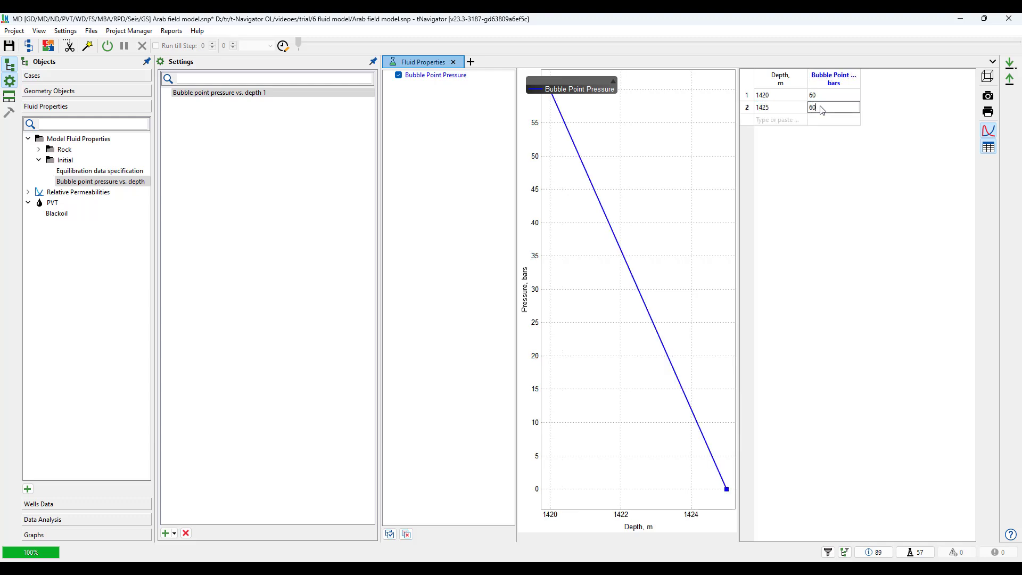
click(932, 115)
click(208, 95)
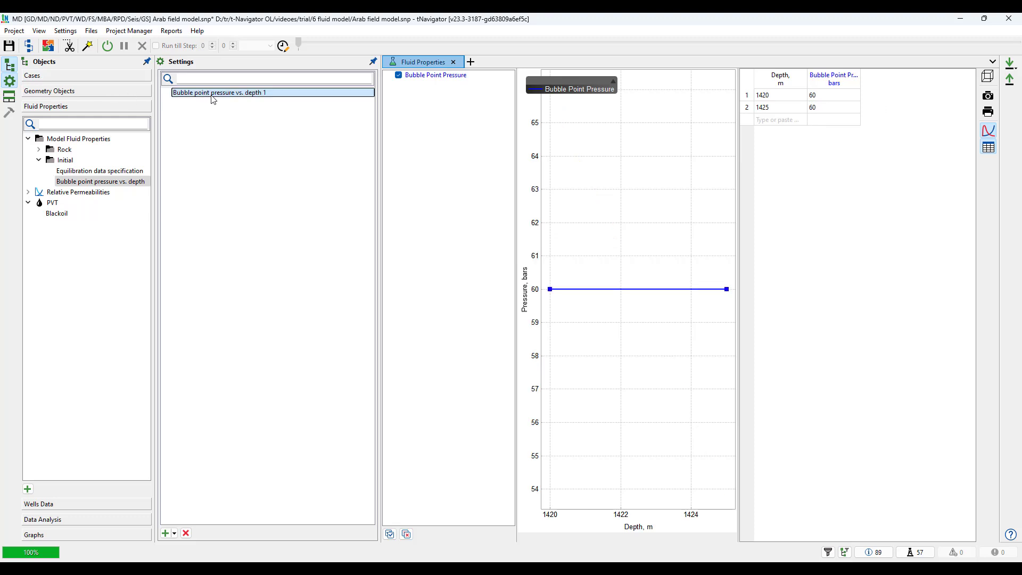
right_click(215, 98)
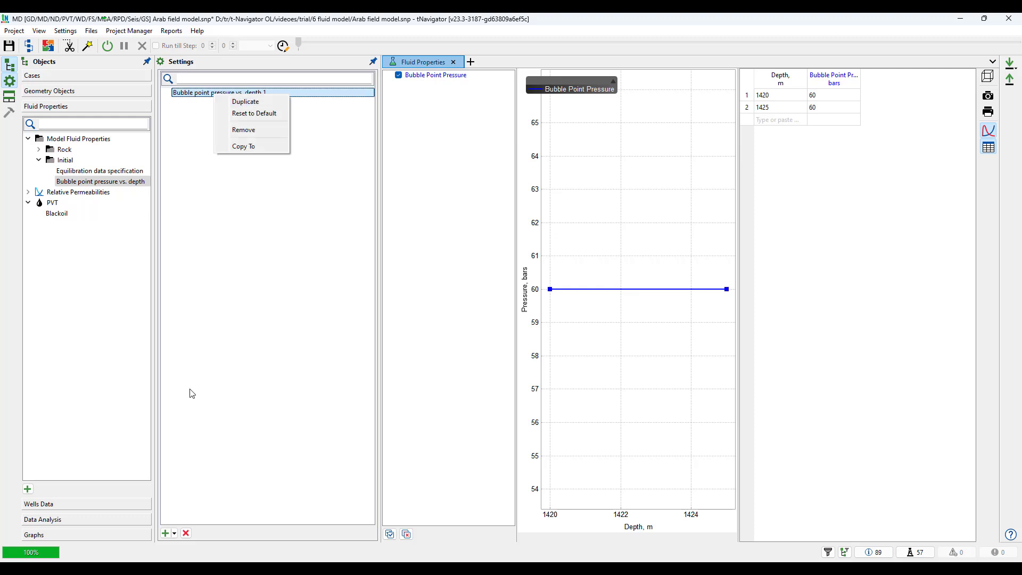
click(192, 359)
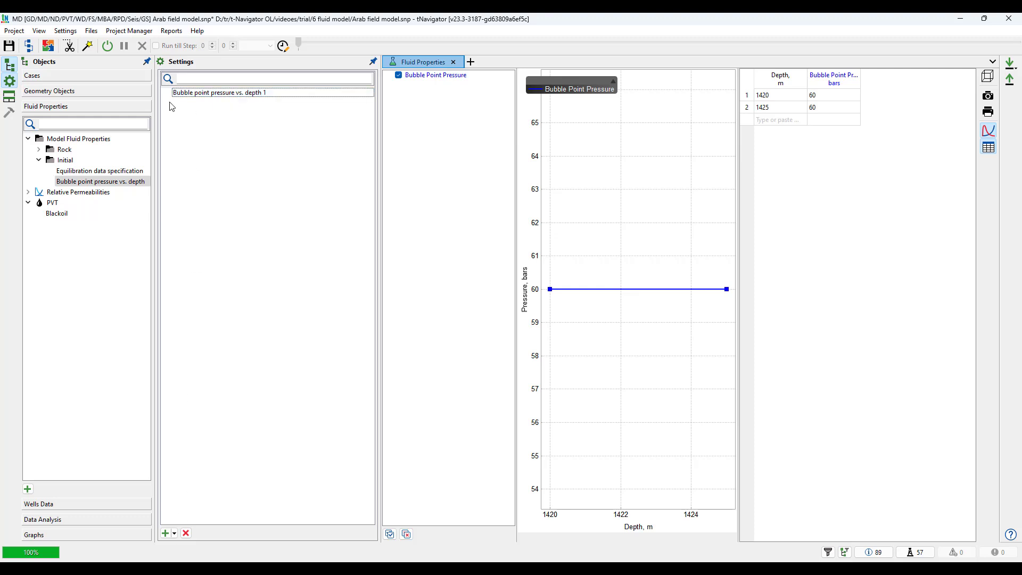
- Add a second bubble point pressure vs. depth table and enter its first row as 1450 m and 75 bars
click(166, 533)
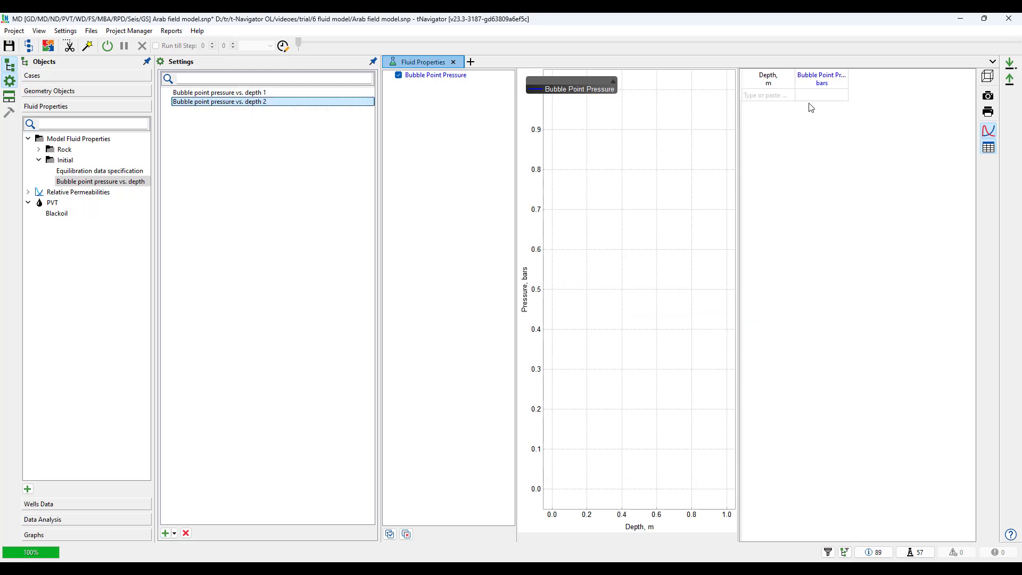
click(770, 97)
click(771, 97)
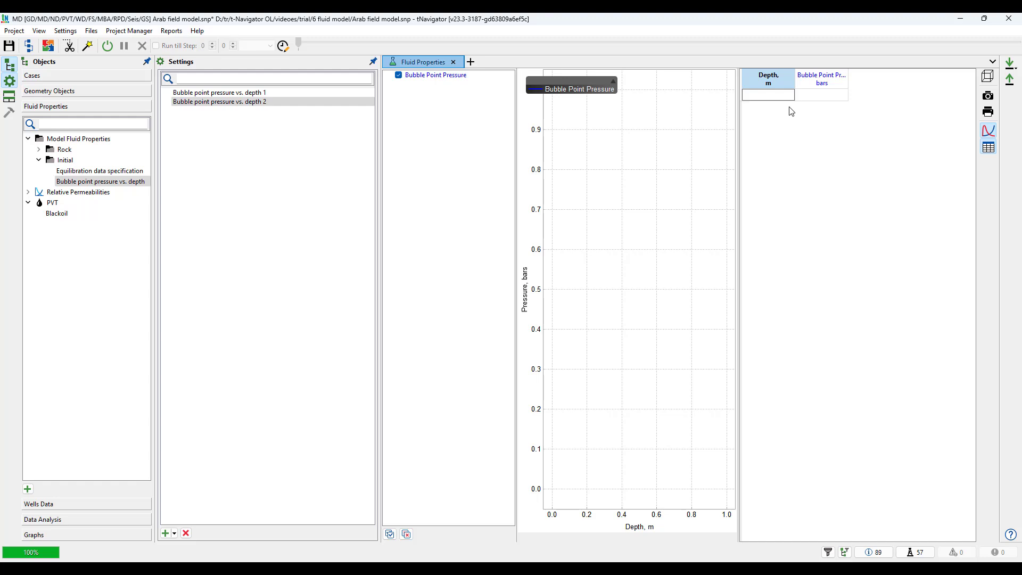
text(1450)
click(832, 95)
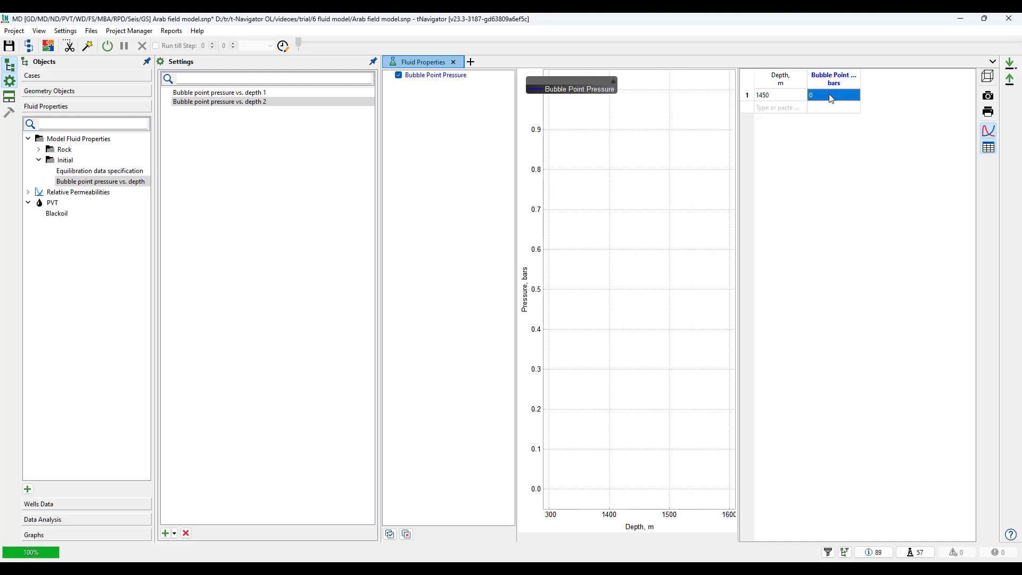
text(75)
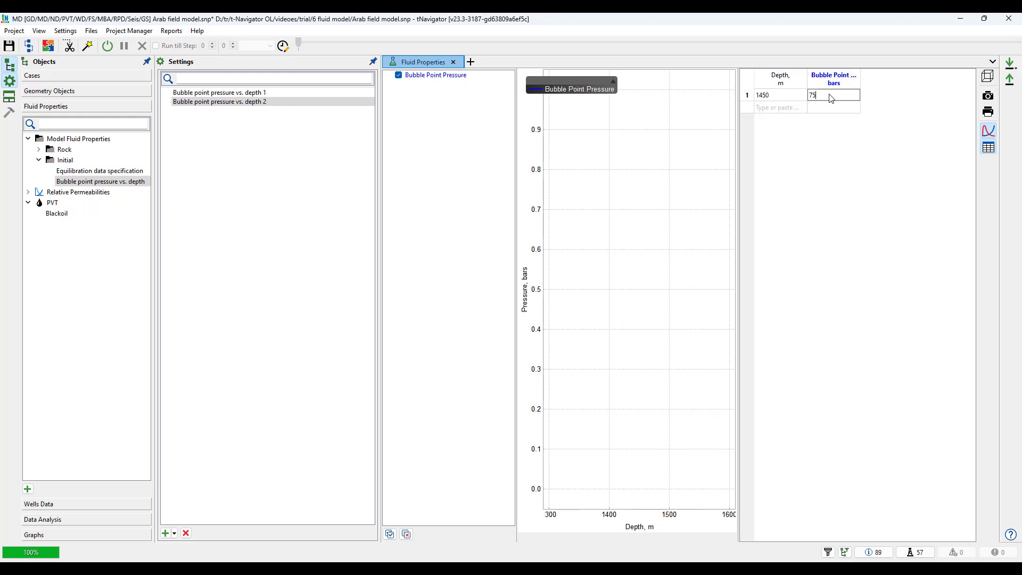
- Add a second row to Bubble point pressure vs. depth 2 with depth 1455 m and pressure 75 bars
click(792, 108)
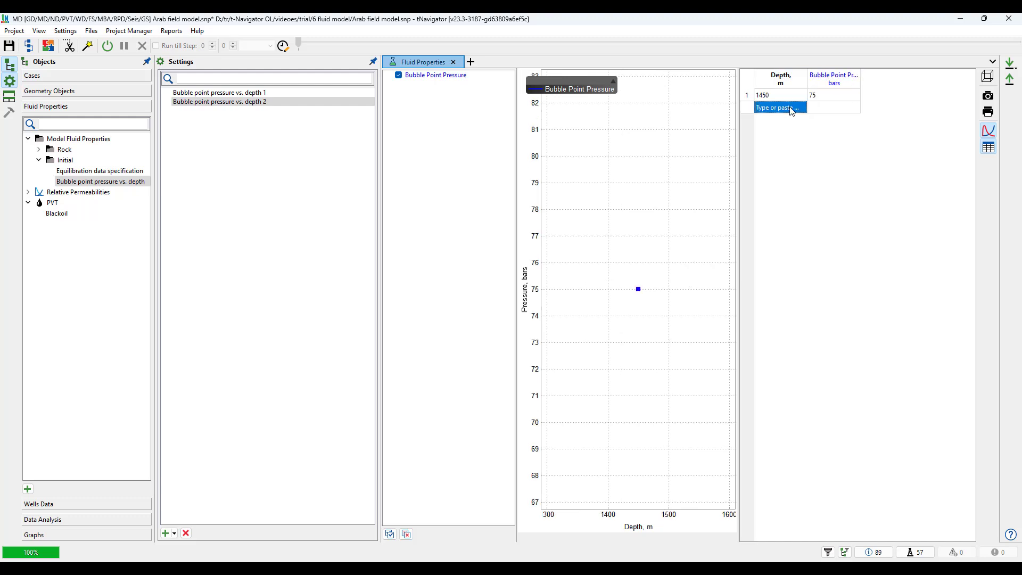
text(1455)
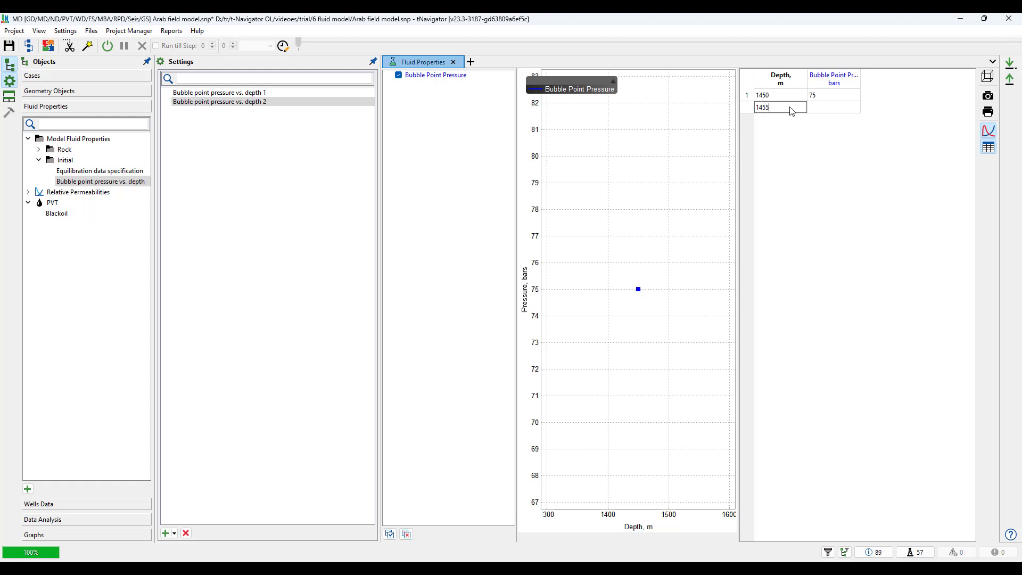
click(819, 111)
text(75)
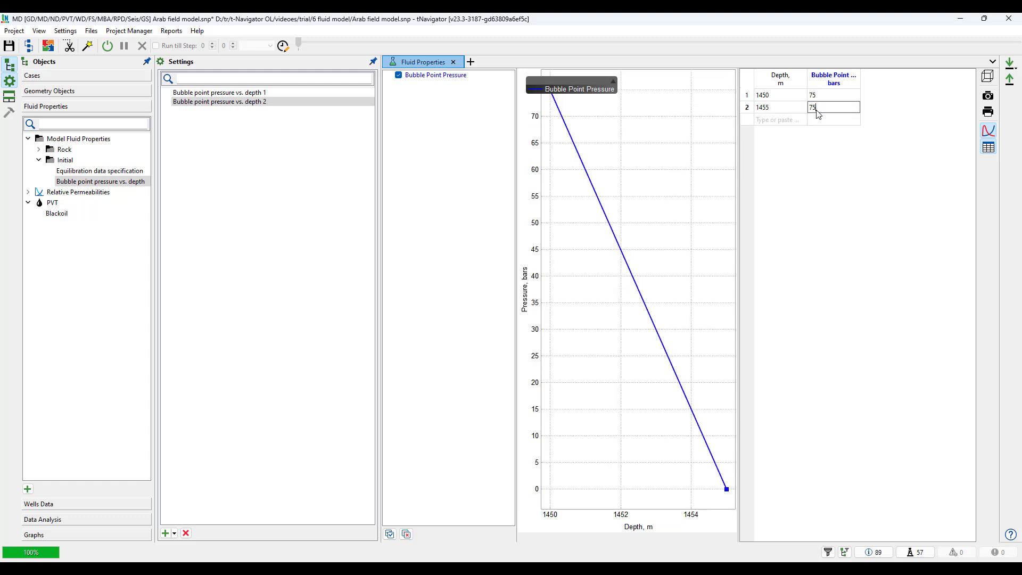
click(843, 170)
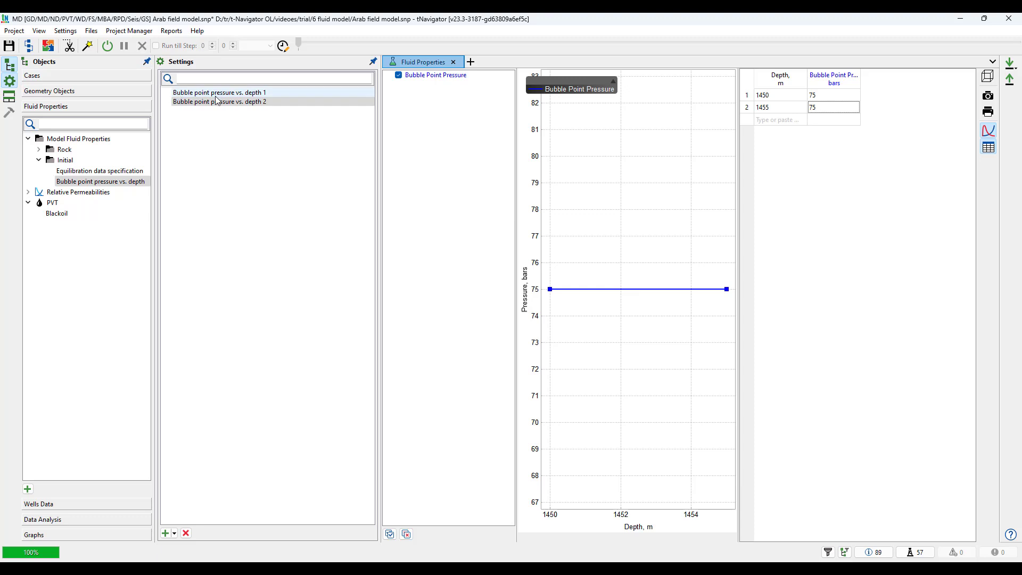
- Compare the curves and values of the two bubble point pressure vs. depth tables
click(184, 94)
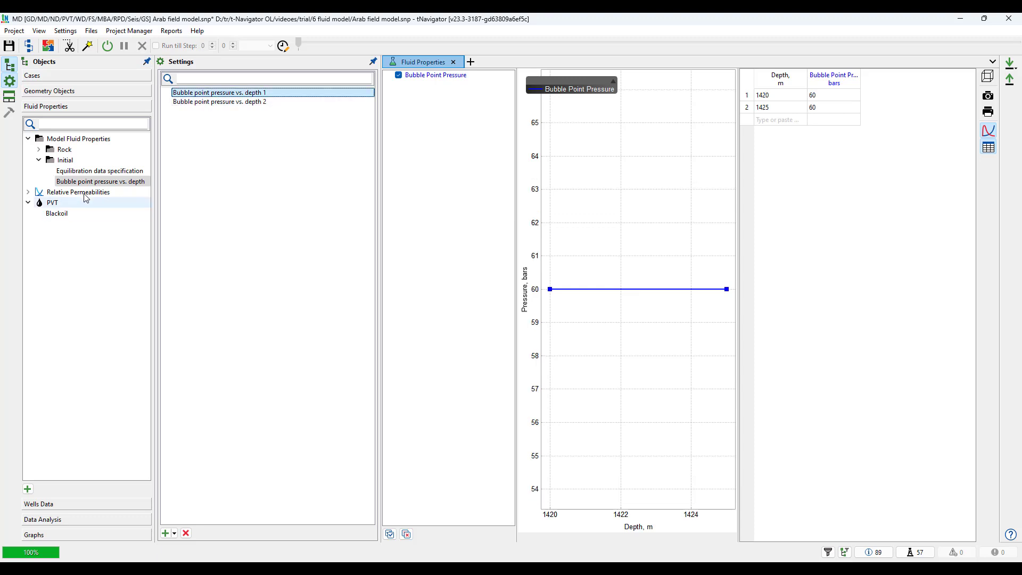
click(222, 103)
click(222, 95)
click(226, 102)
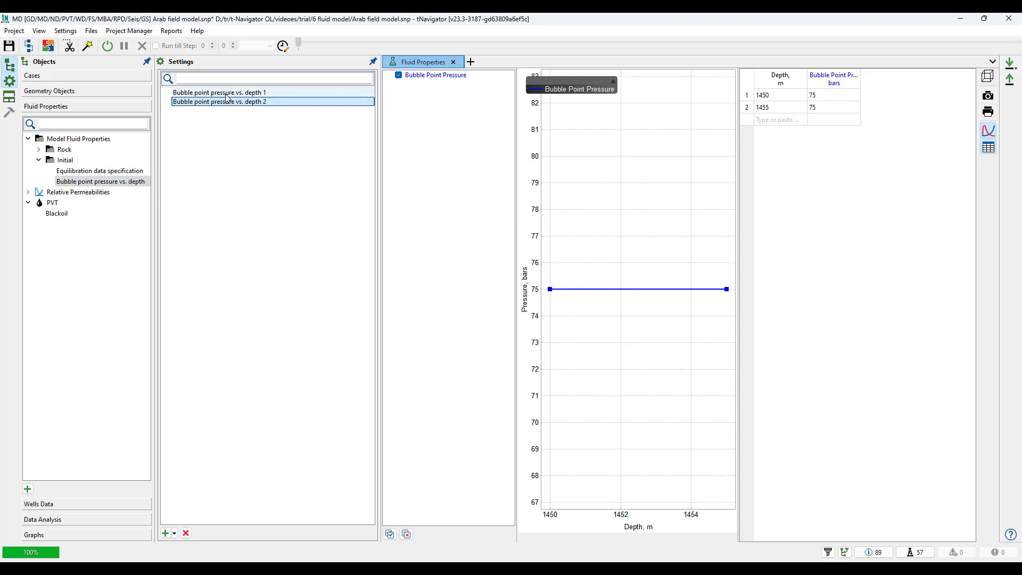
click(229, 94)
click(234, 105)
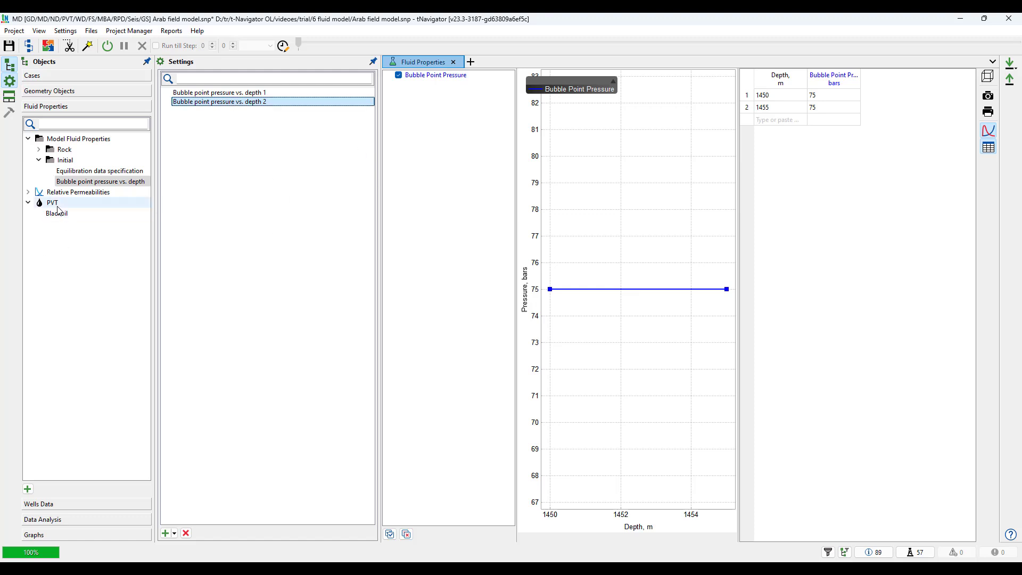
- Review the Blackoil1.inc 1 PVT data and return to the bubble point pressure vs. depth tables
mouse_move(57, 210)
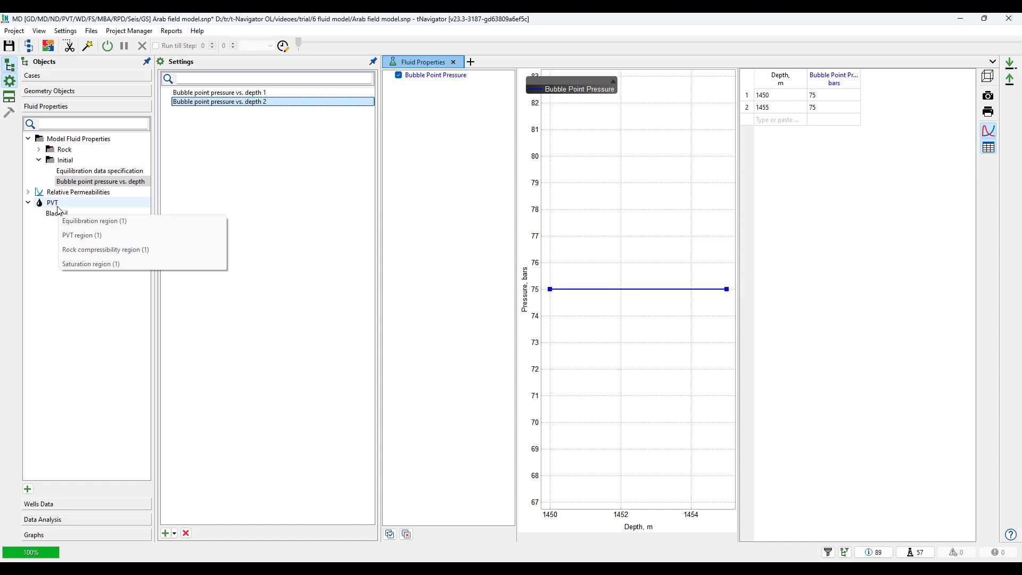
click(57, 211)
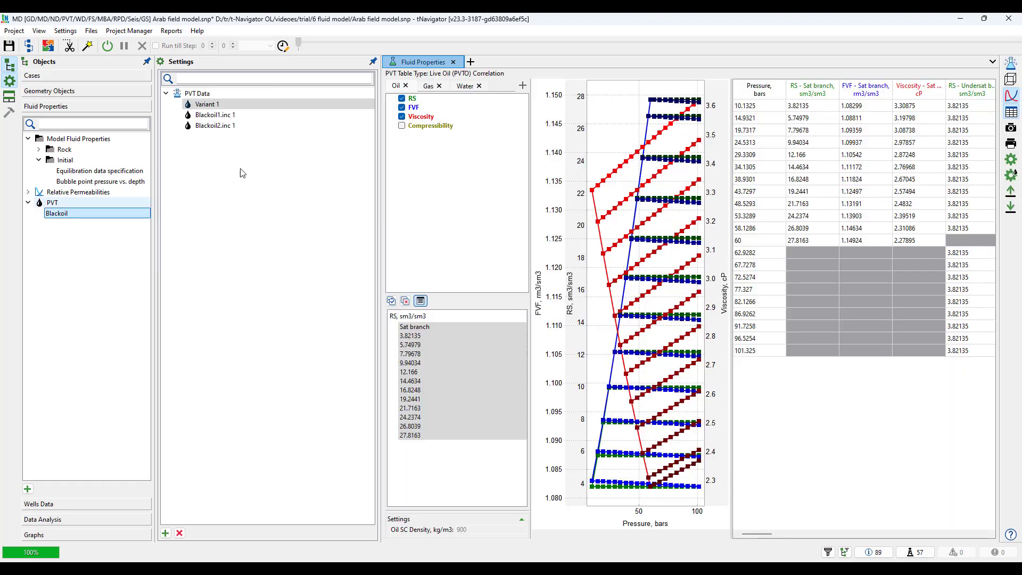
click(217, 115)
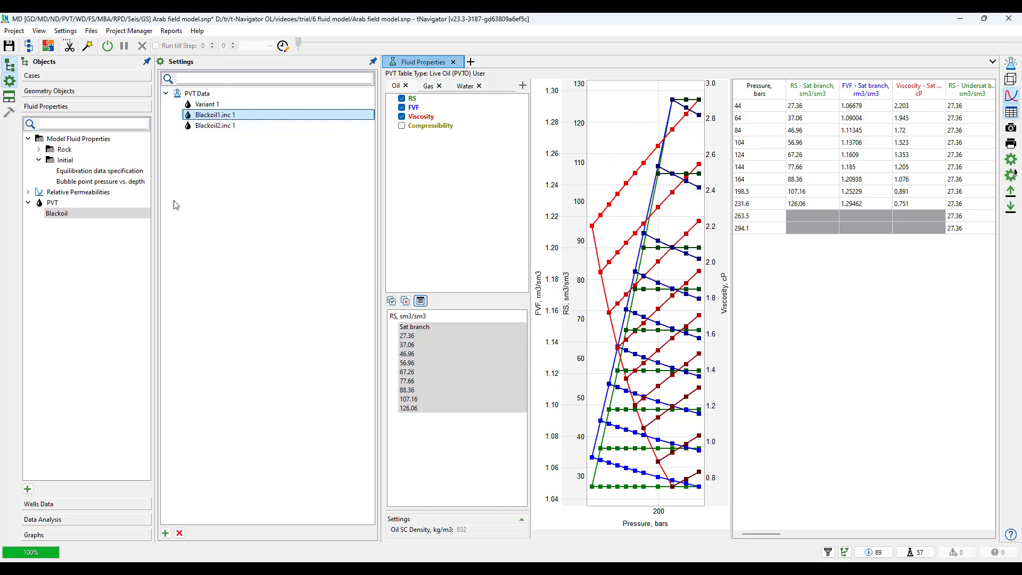
click(93, 184)
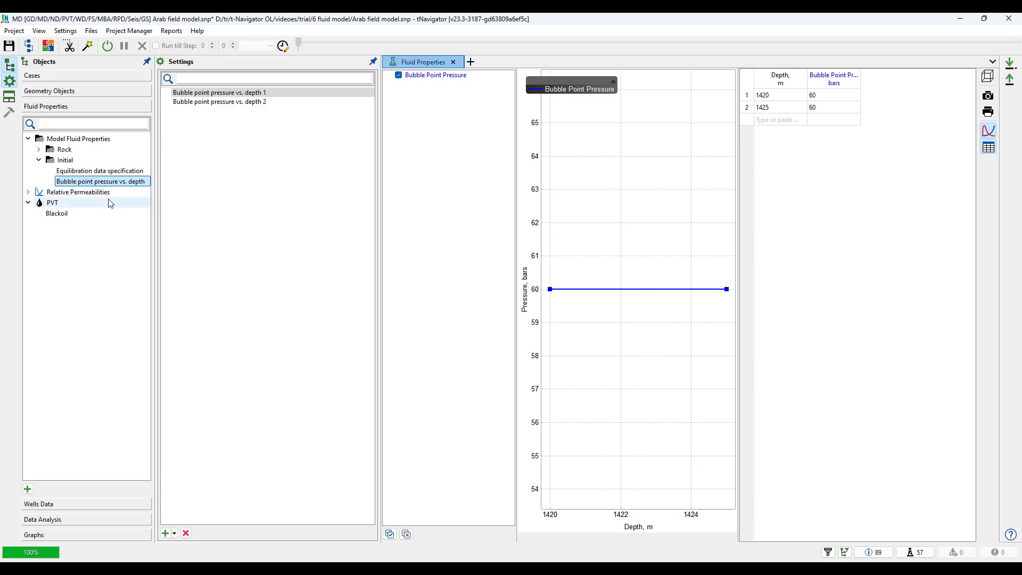
right_click(148, 204)
click(93, 187)
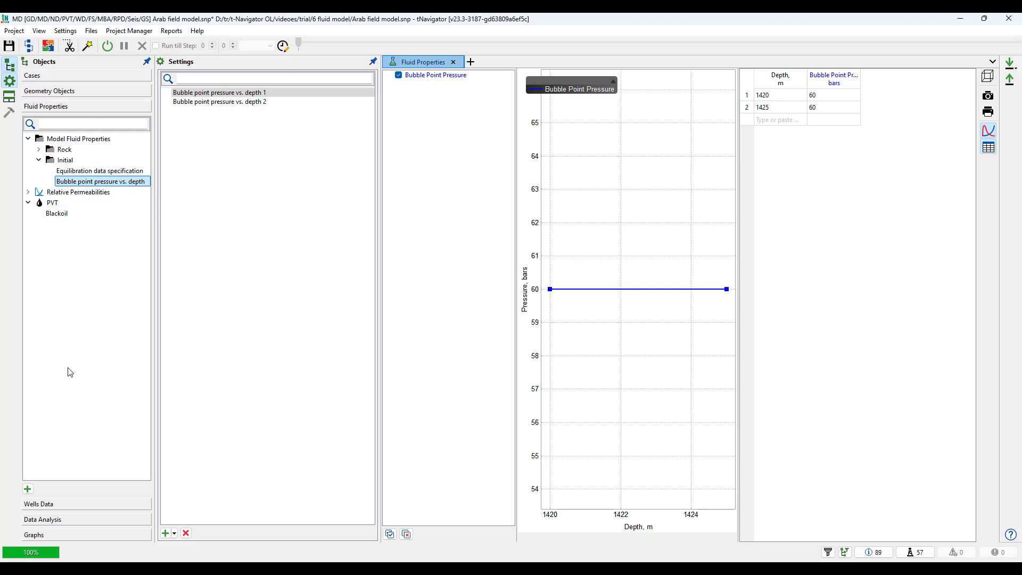
- Make a copy of the PVT_REGION grid property among the geometry objects
click(58, 92)
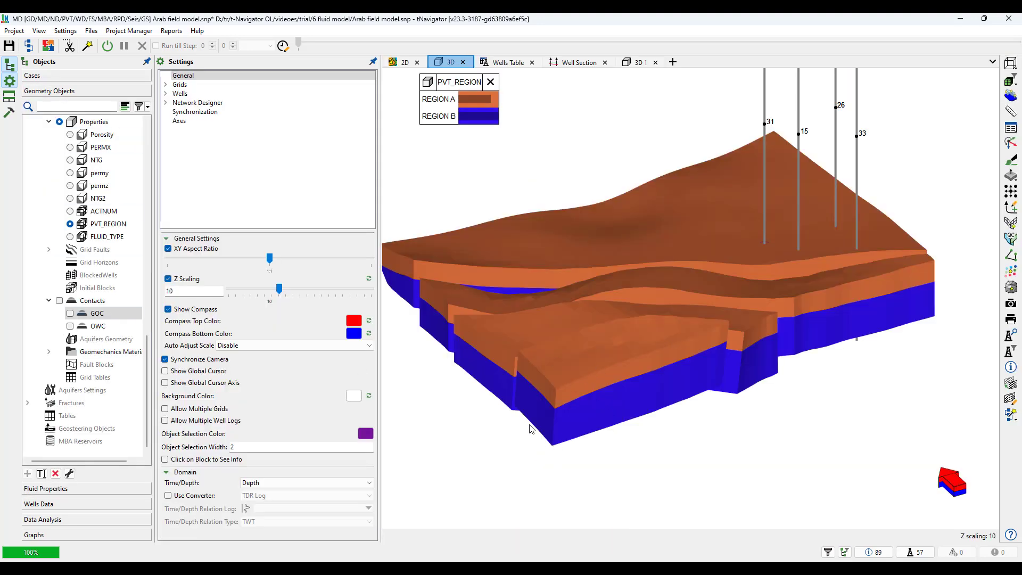
click(114, 226)
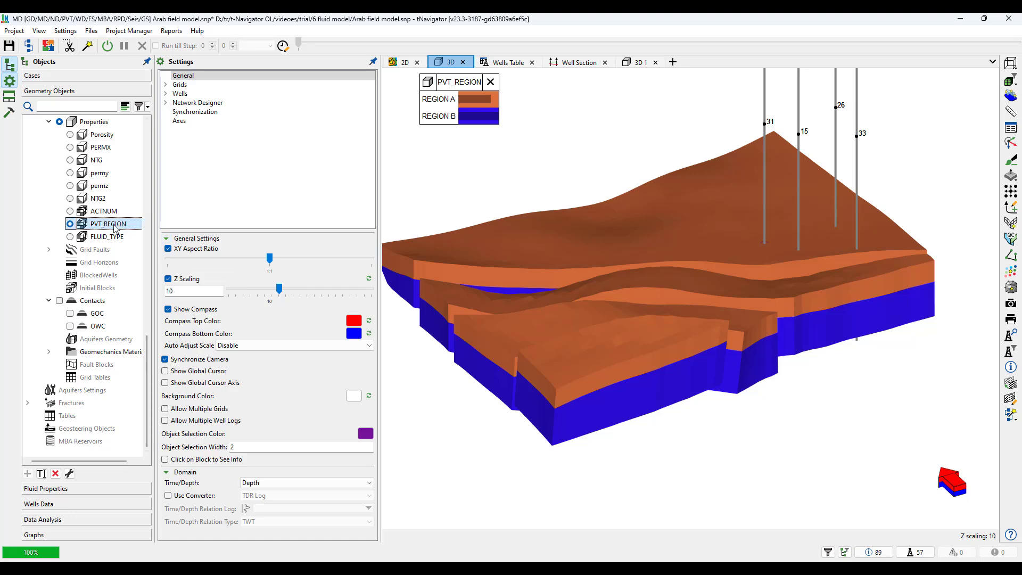
right_click(114, 227)
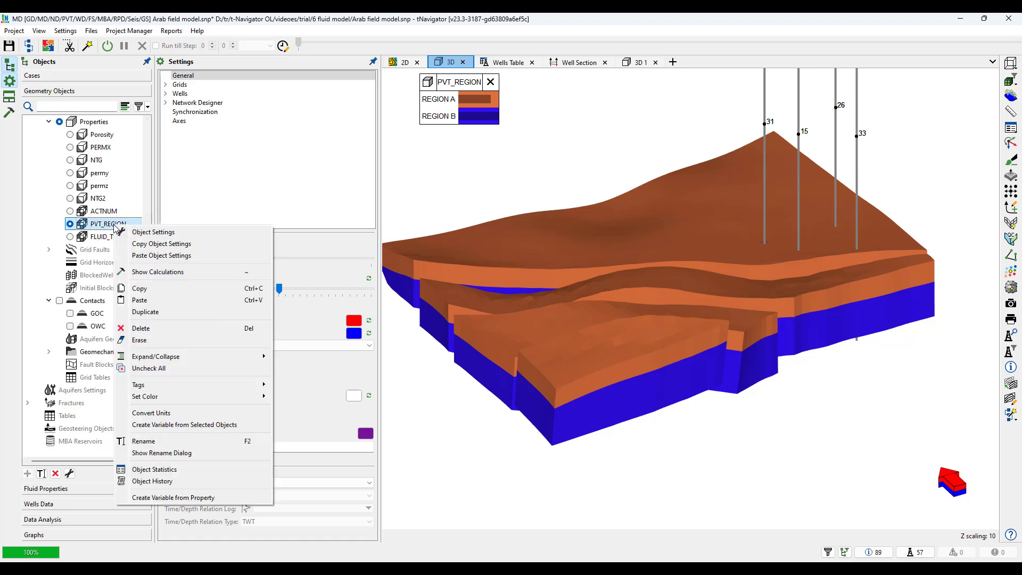
click(139, 288)
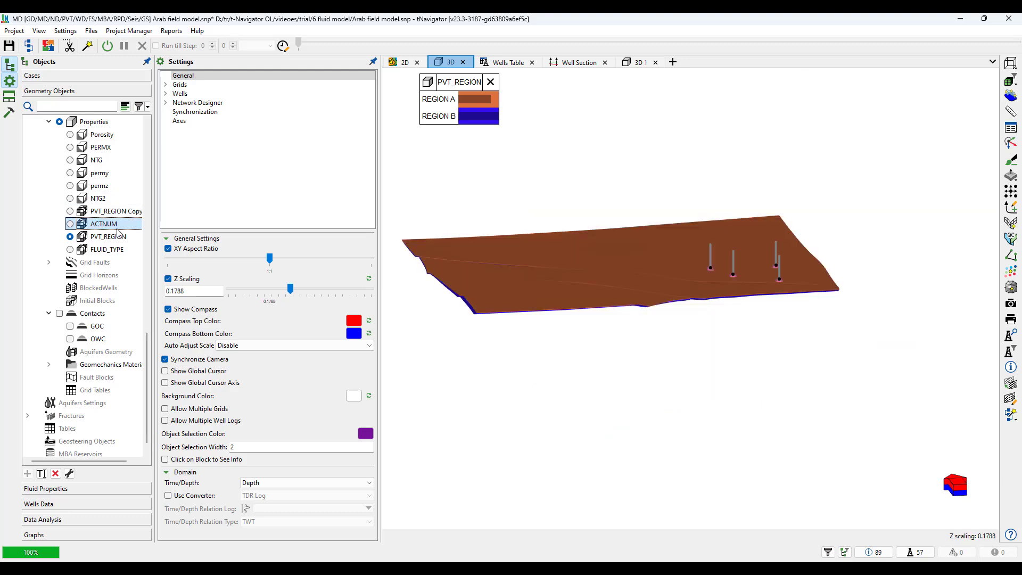
click(70, 237)
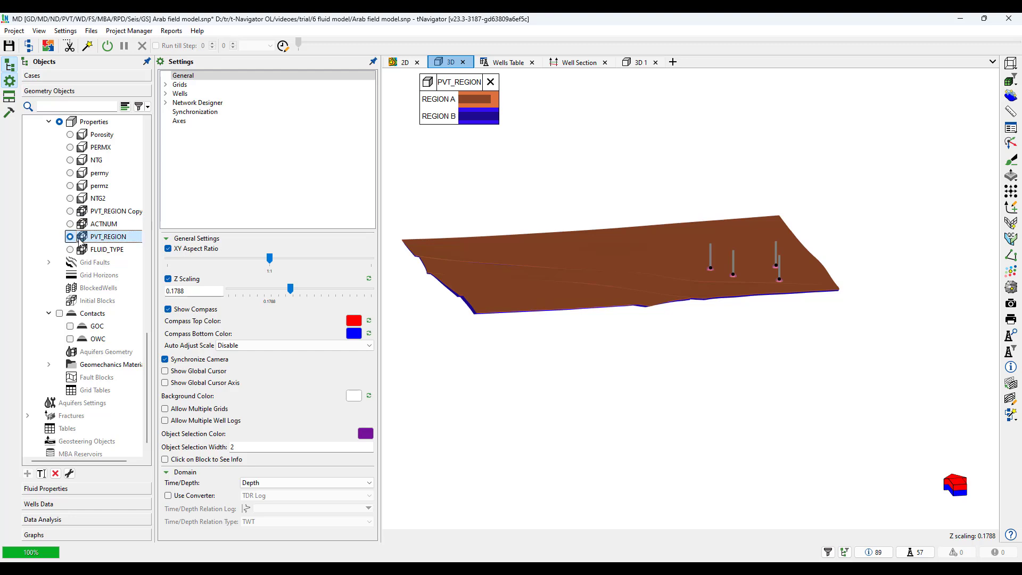
- Display the copied PVT_REGION property on the 3D grid and rename it Equil_REGION
click(97, 213)
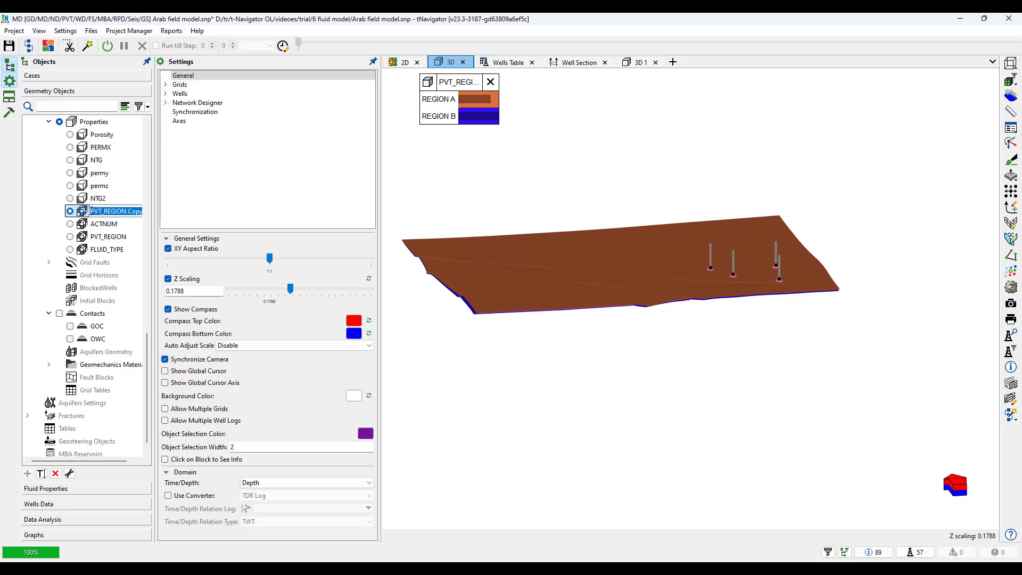
drag(90, 211, 102, 211)
text(Equil)
drag(131, 212, 198, 219)
key(BackSpace)
click(43, 222)
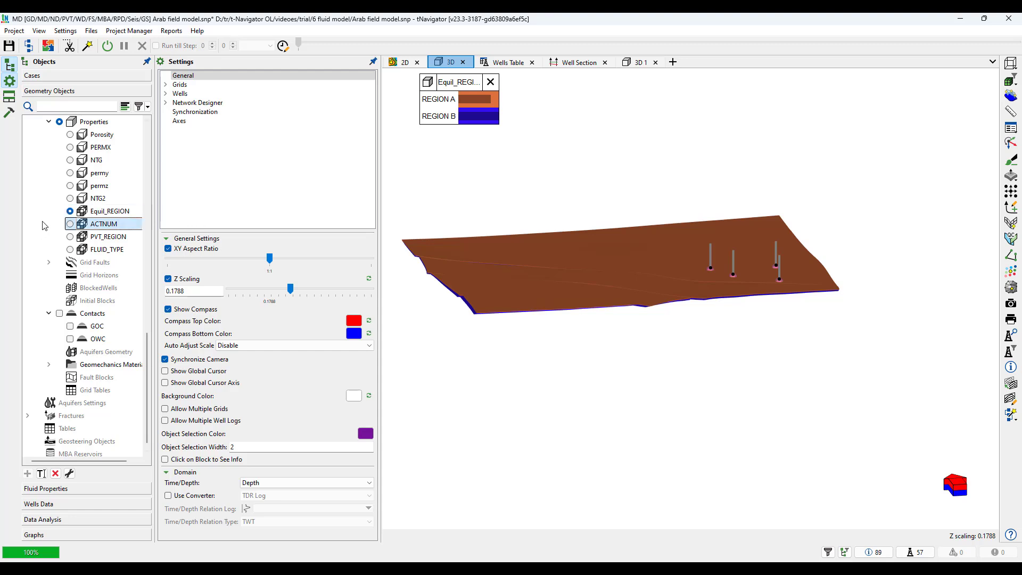
- Show Equil_REGION on the 3D grid and set the view's Z scaling to 10
click(70, 236)
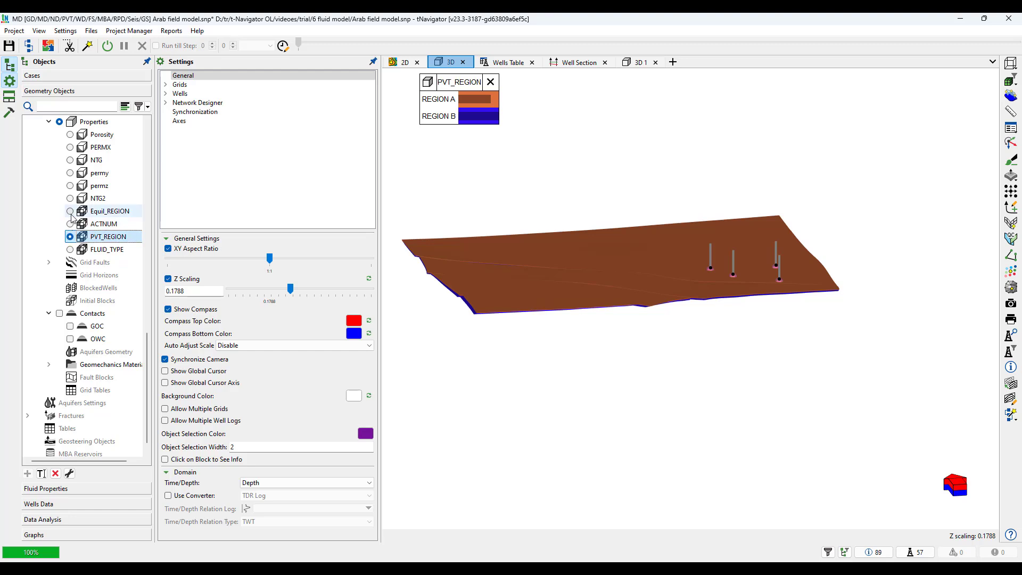
click(70, 211)
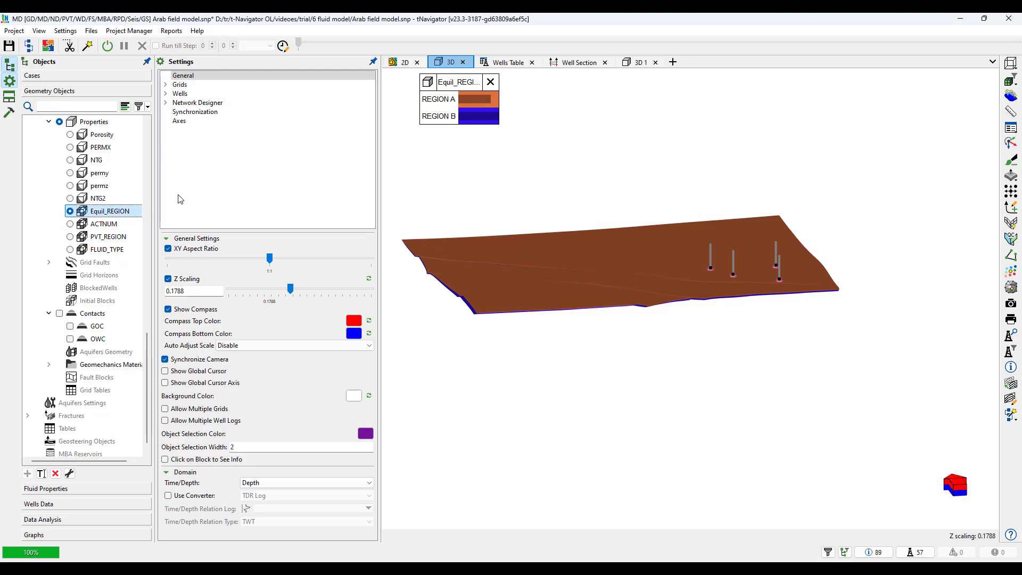
click(165, 85)
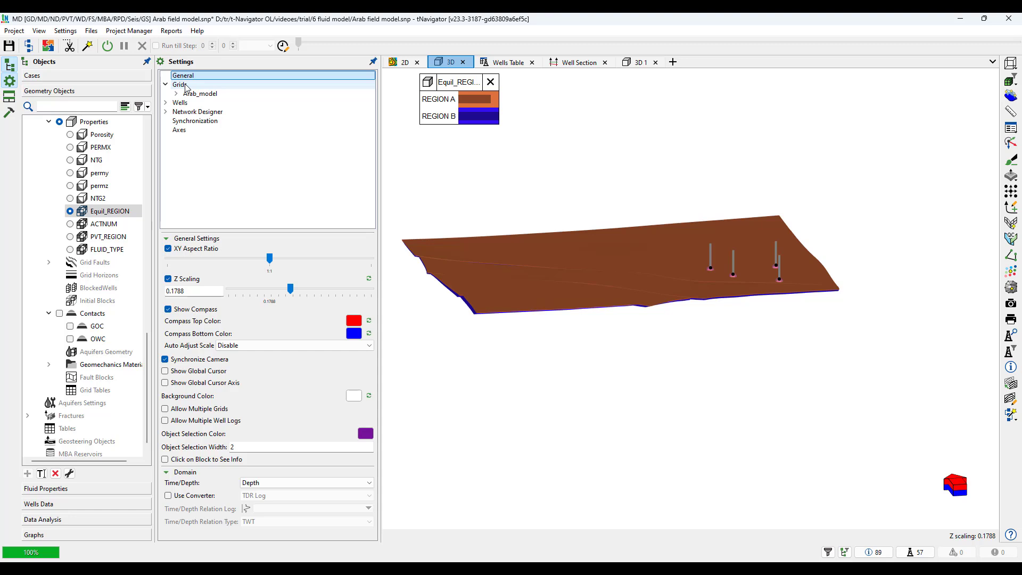
click(97, 211)
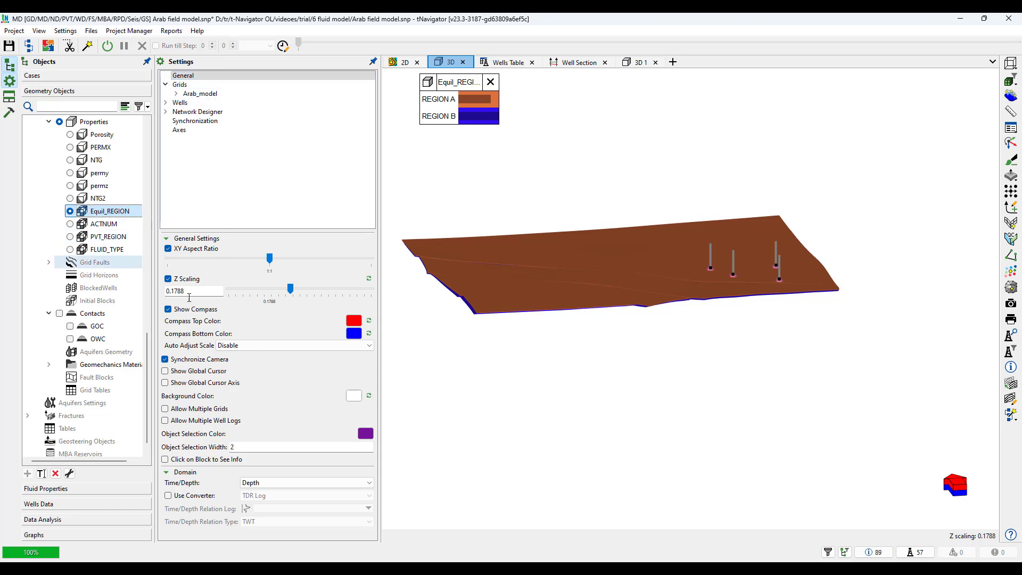
double_click(211, 287)
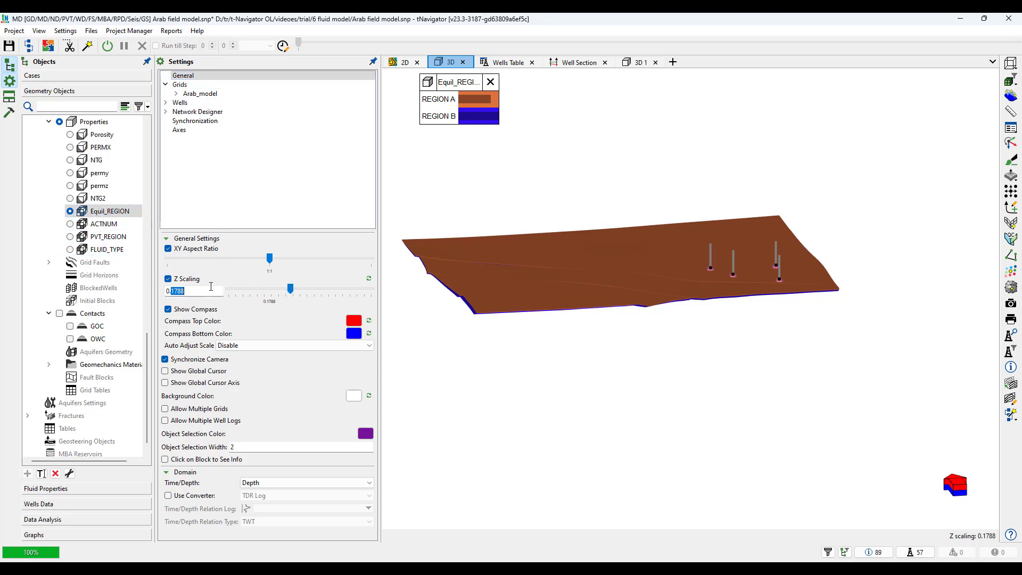
click(176, 291)
triple_click(171, 292)
text(10)
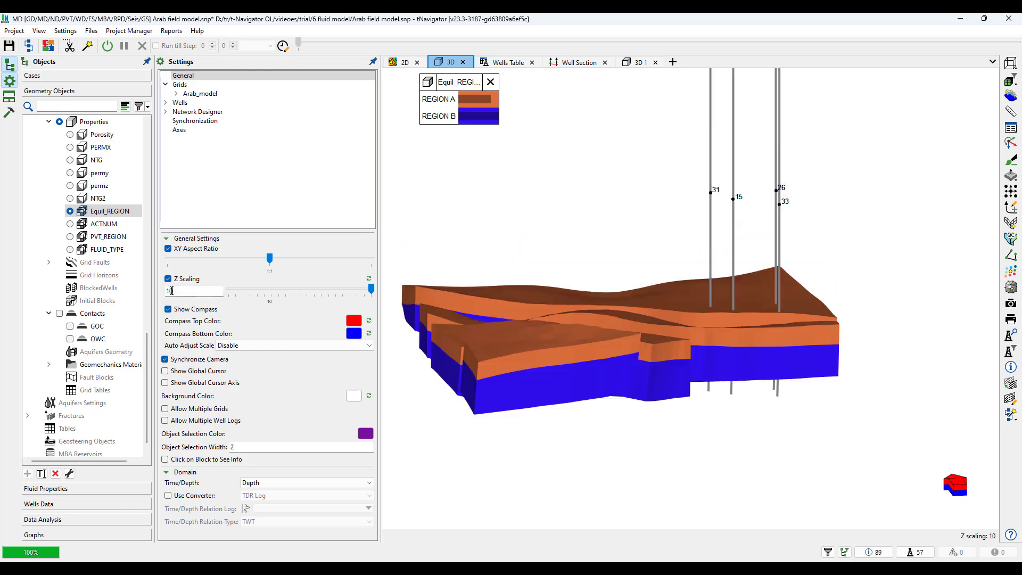
- Display PVT_REGION on the vertically exaggerated 3D grid to compare its two regions with Equil_REGION
click(52, 208)
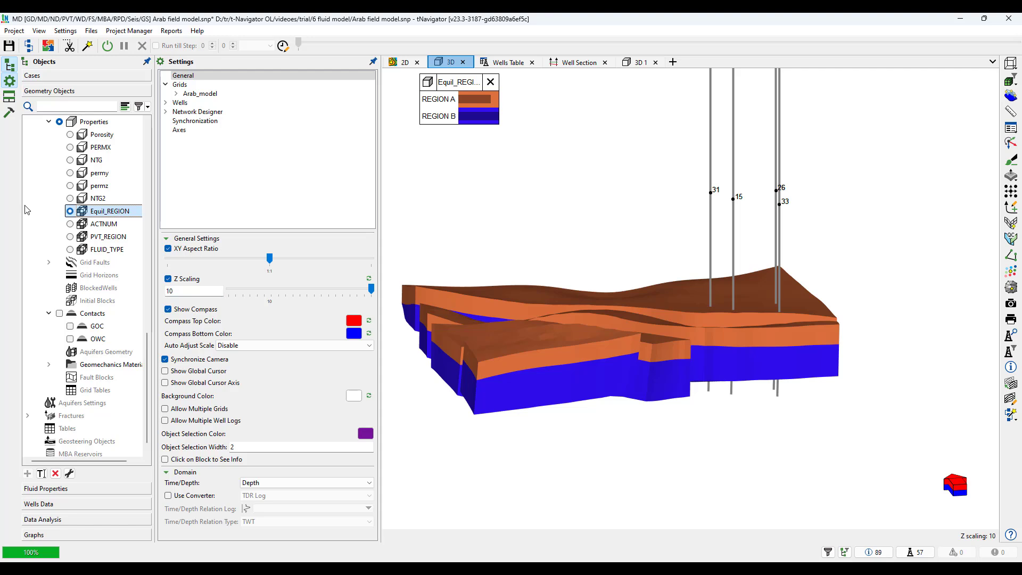
click(71, 238)
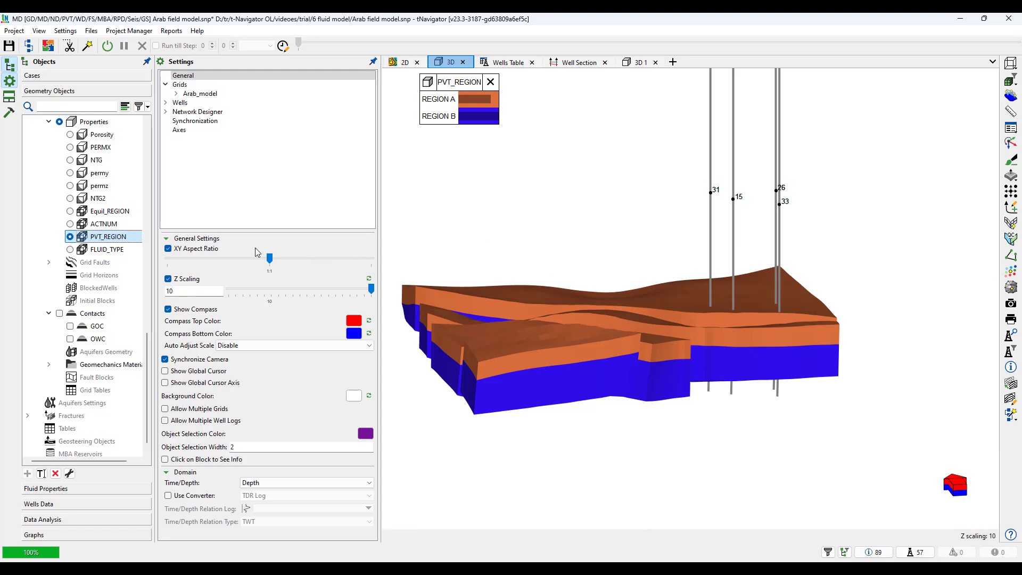
click(110, 213)
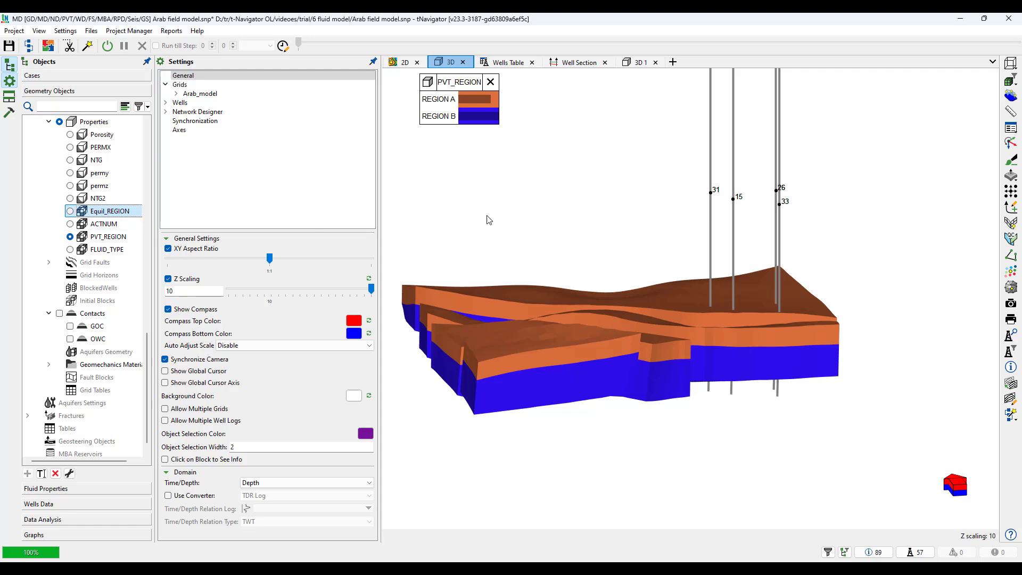
click(128, 239)
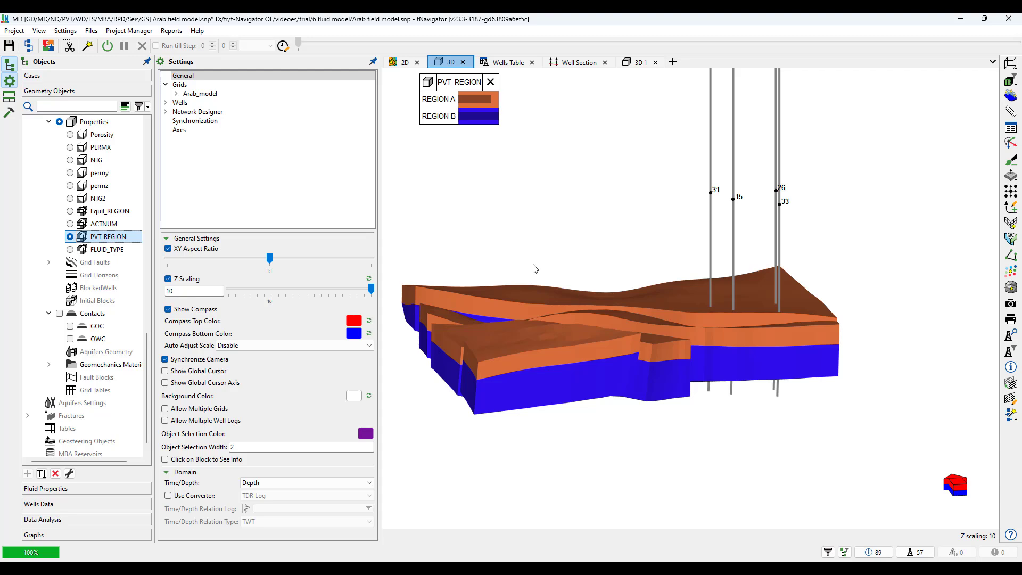
- Return to the model's fluid properties and select the Initial group
click(47, 488)
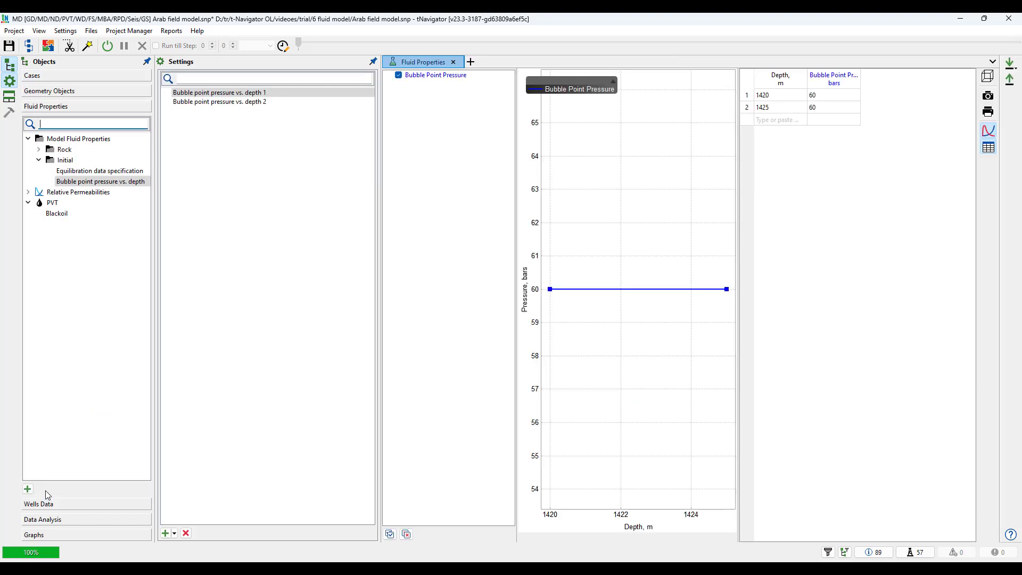
click(79, 164)
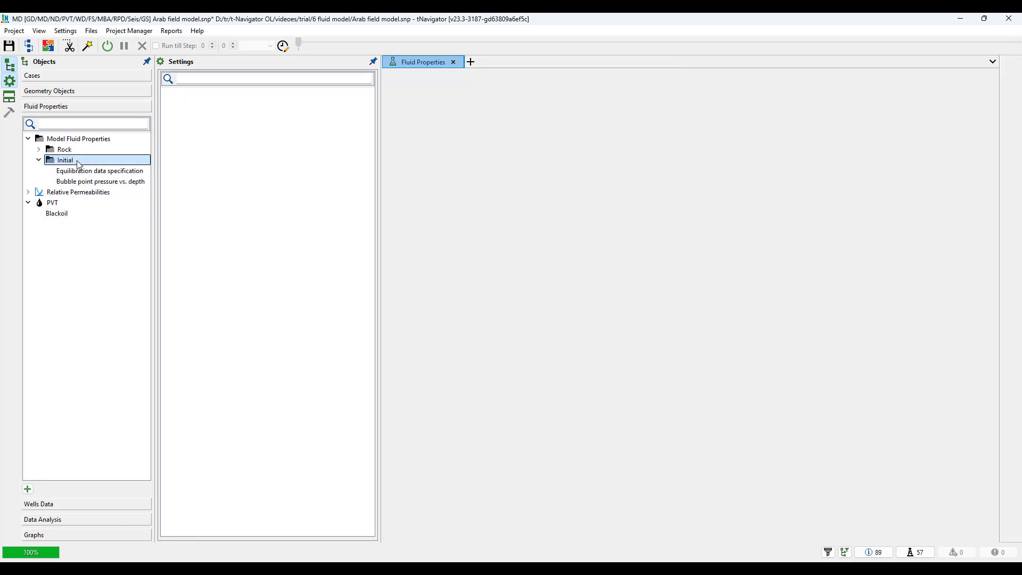